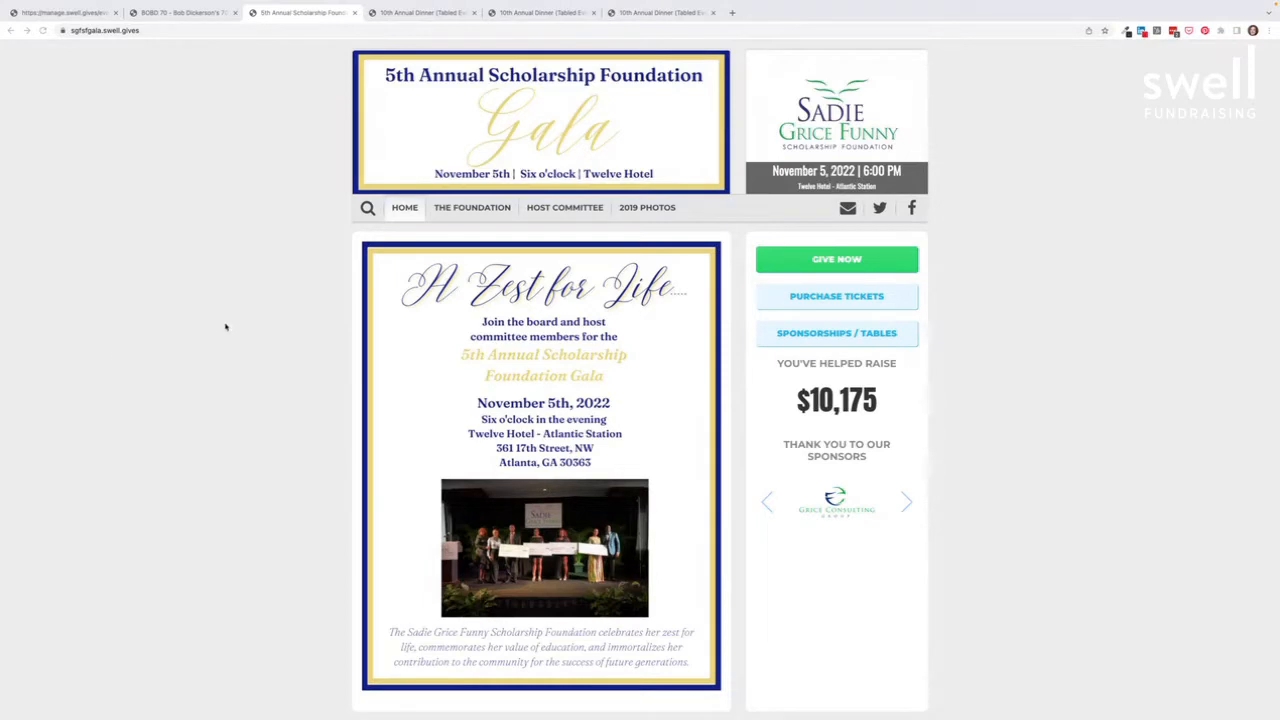
click(466, 210)
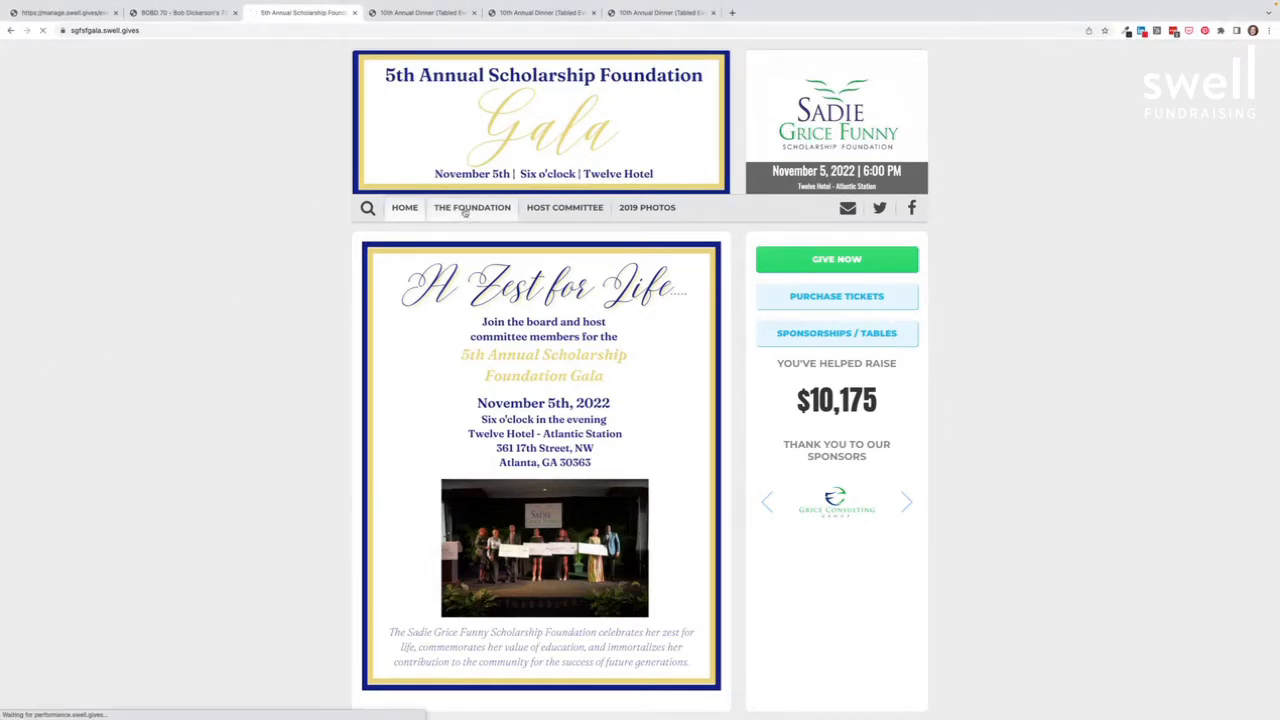
click(561, 210)
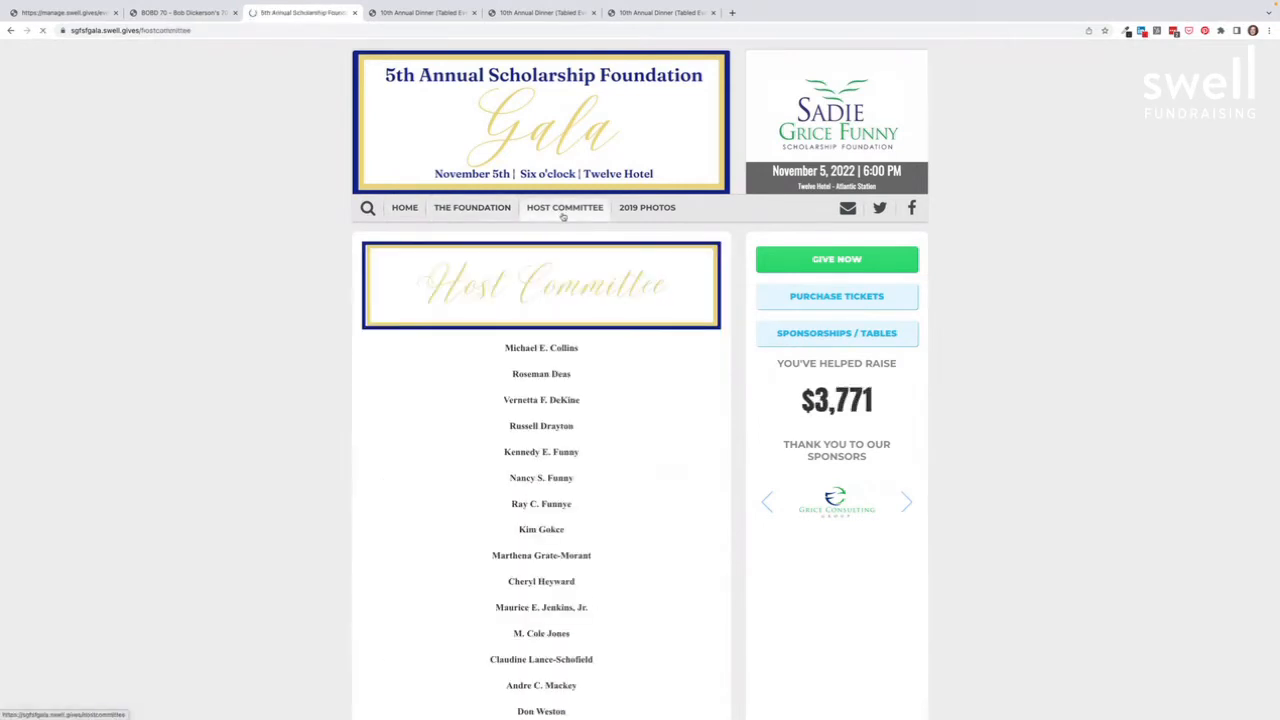
click(405, 209)
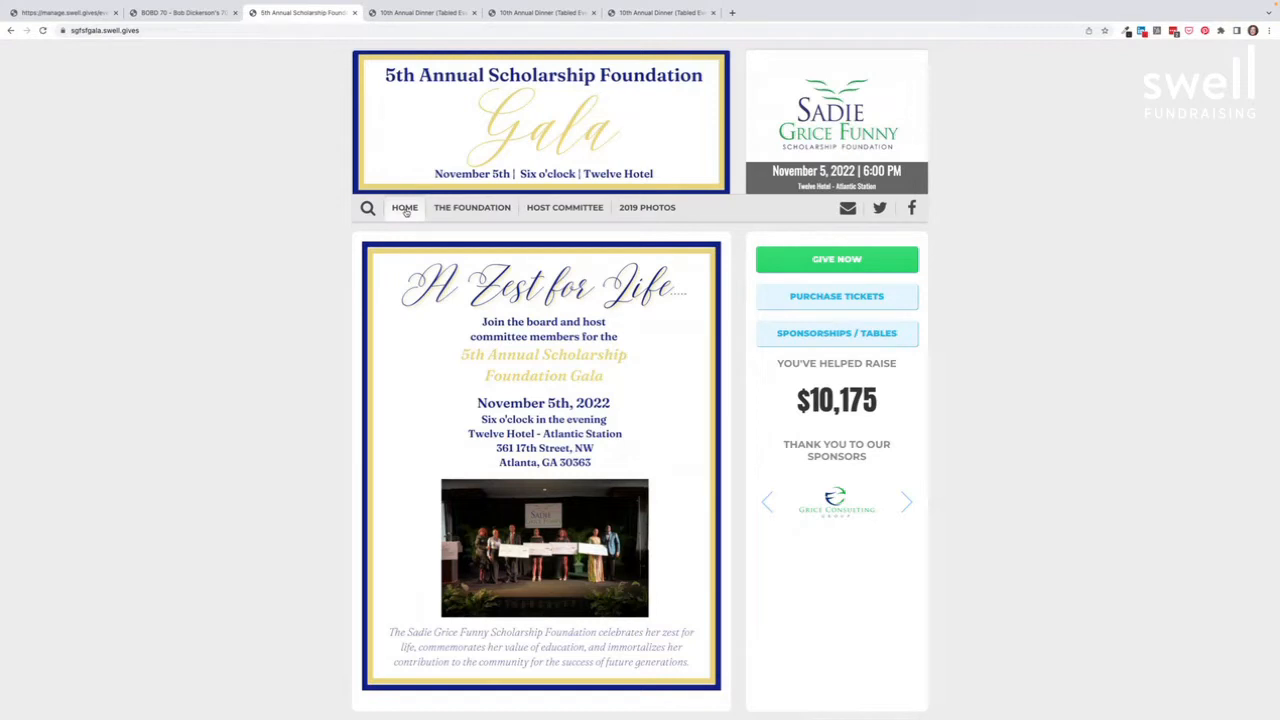
scroll(405, 211, down, 1)
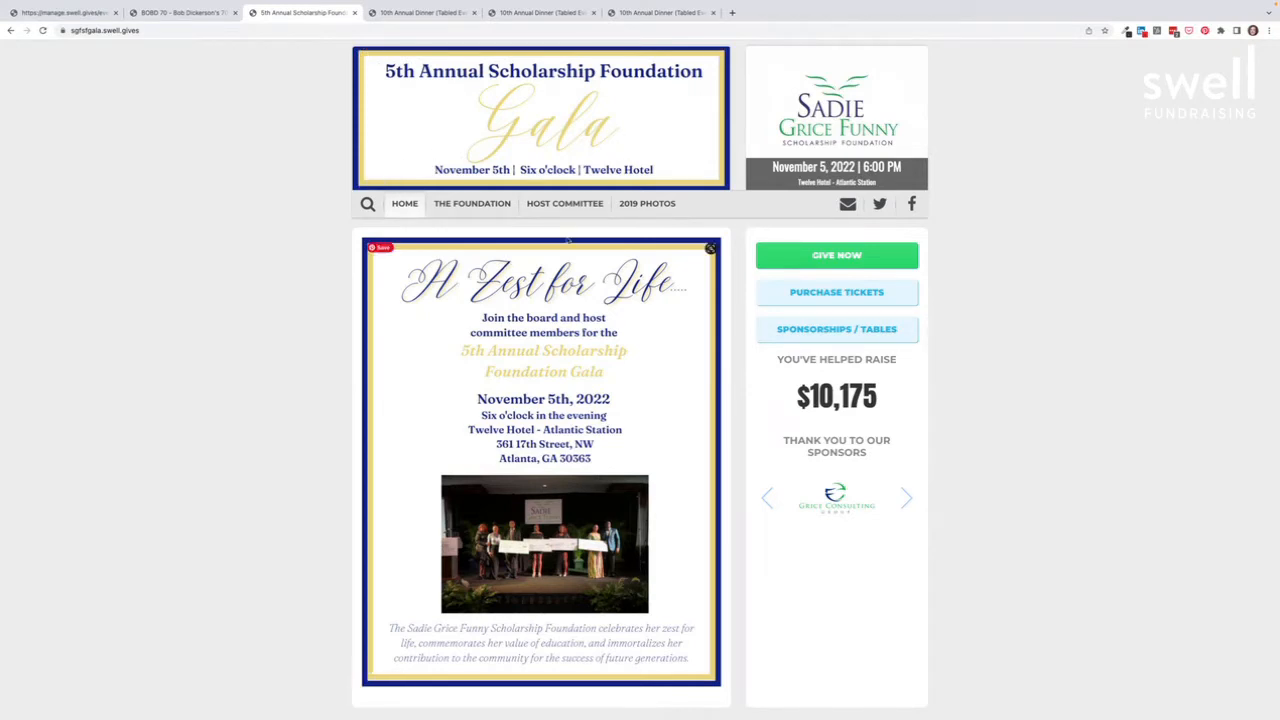
scroll(597, 409, down, 1)
scroll(597, 409, up, 1)
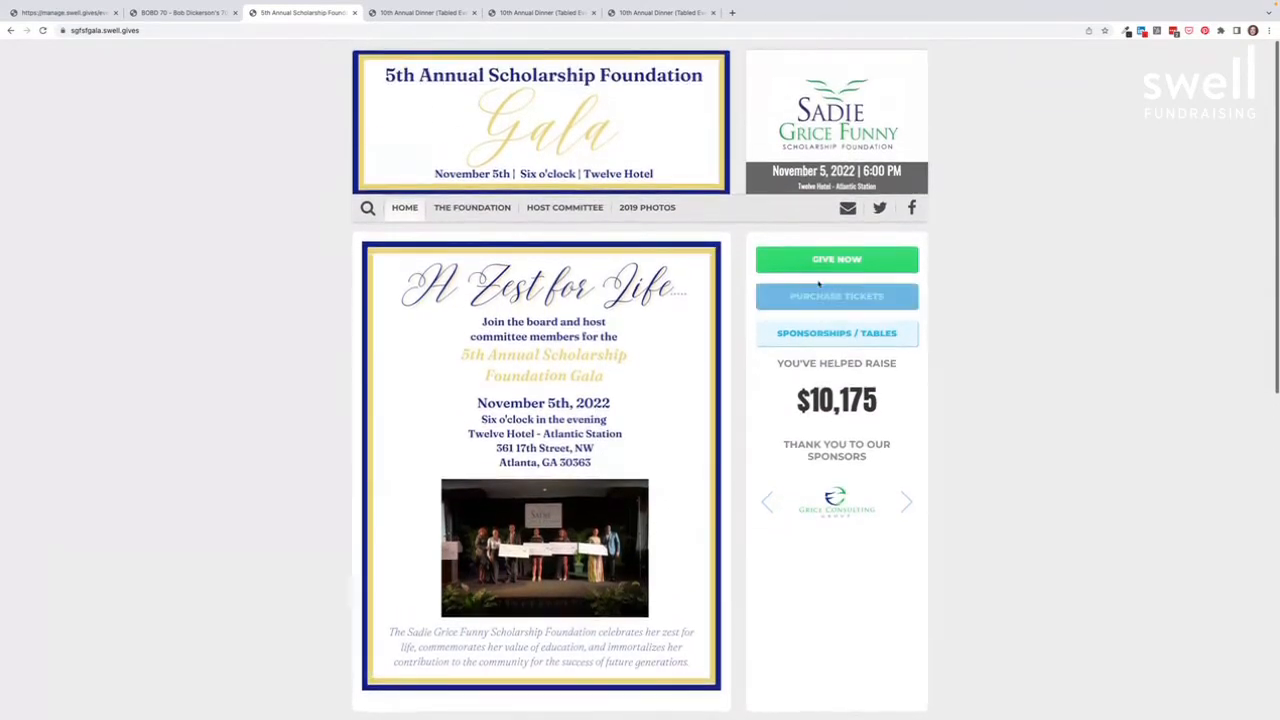
click(824, 262)
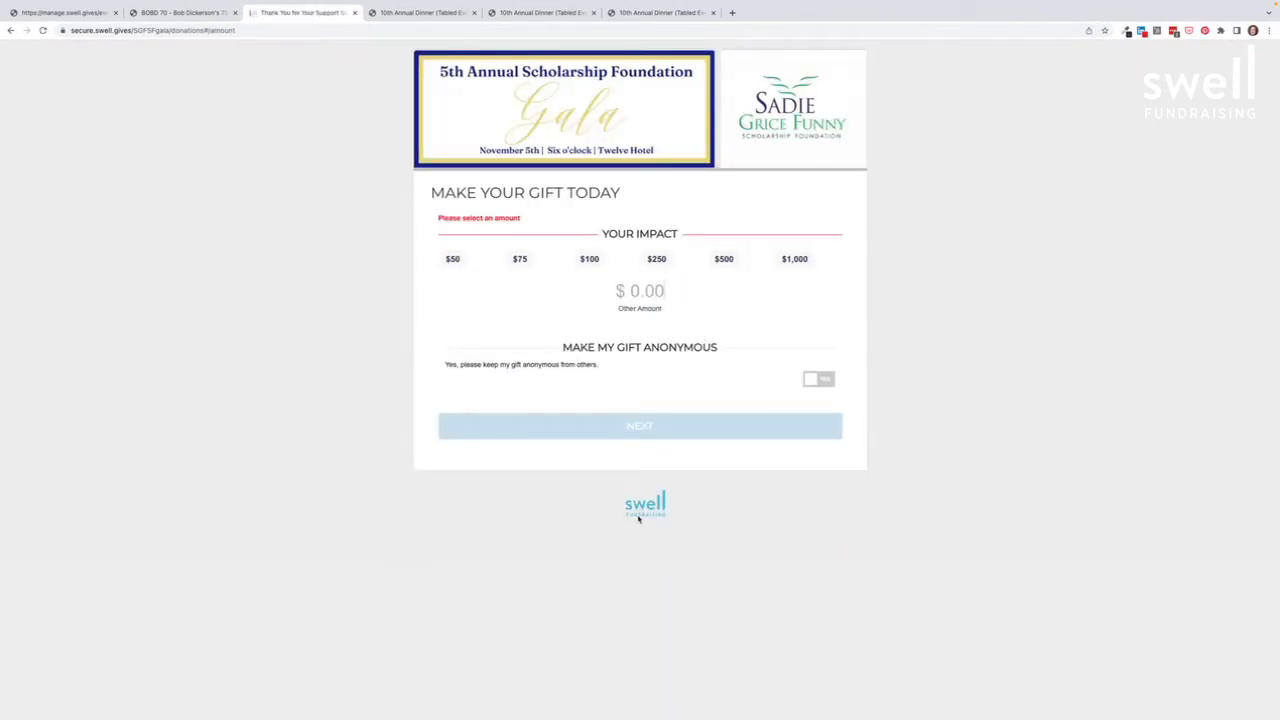
click(10, 30)
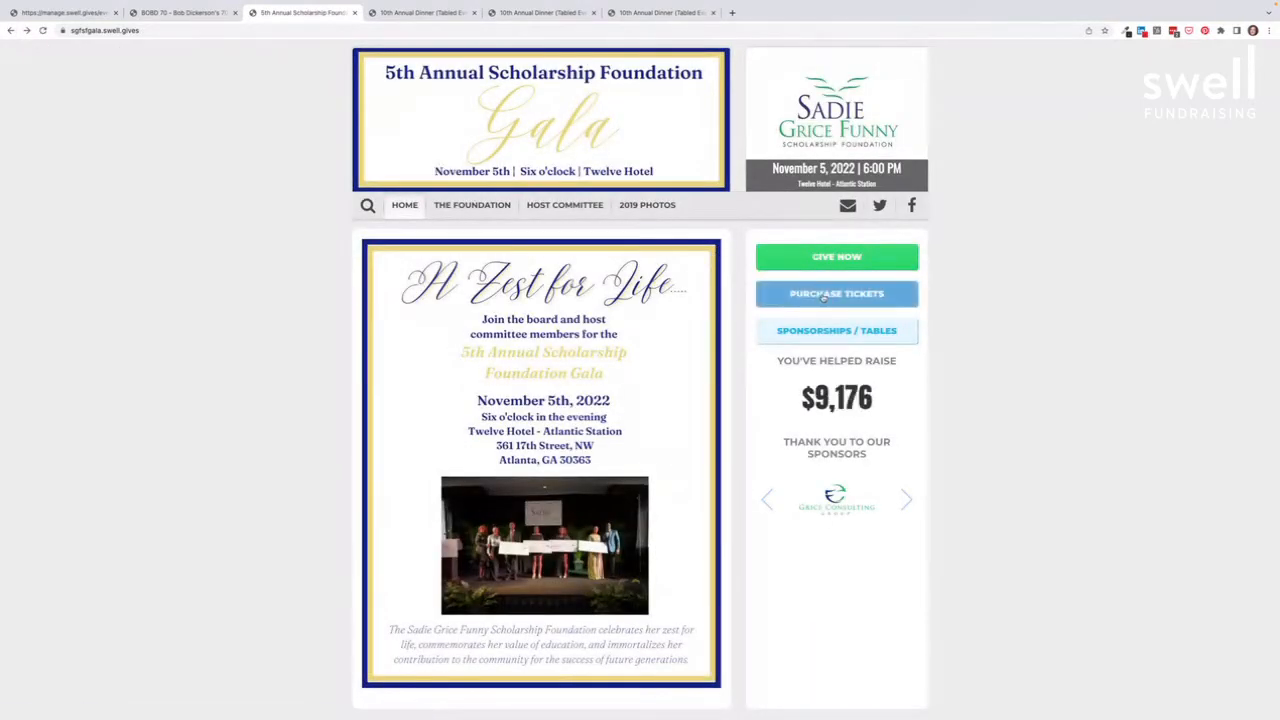
click(822, 295)
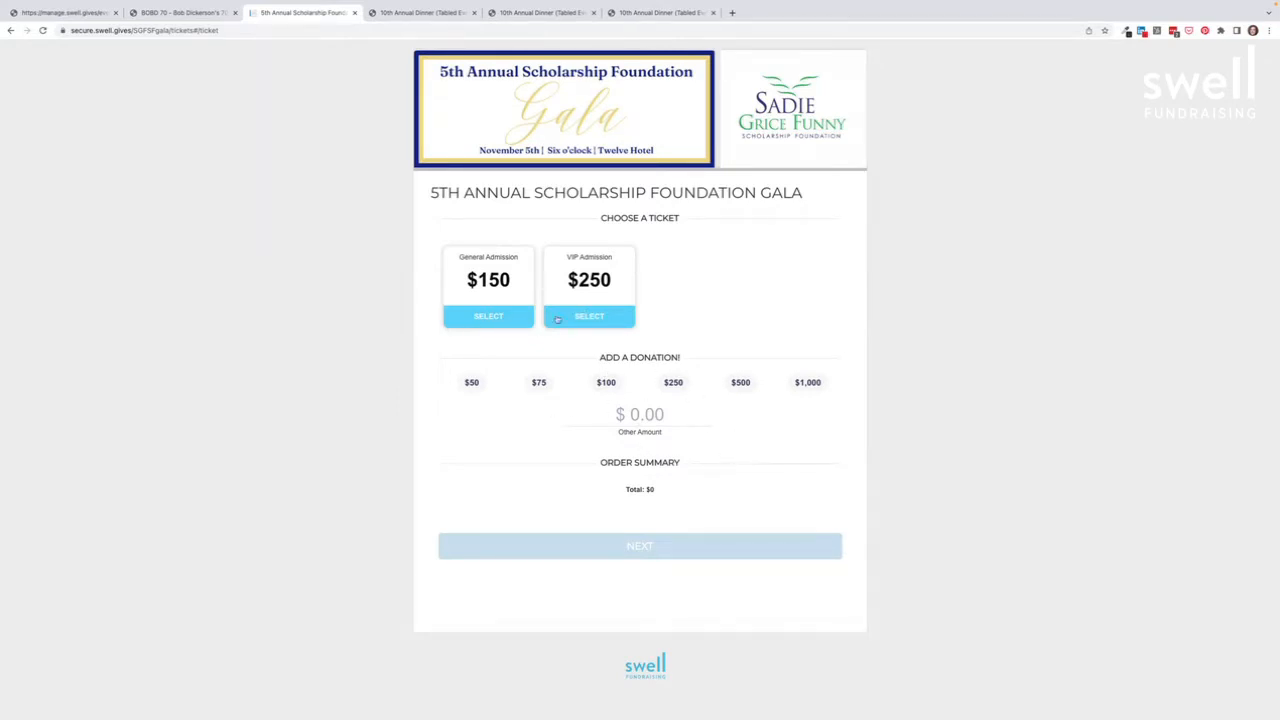
click(507, 320)
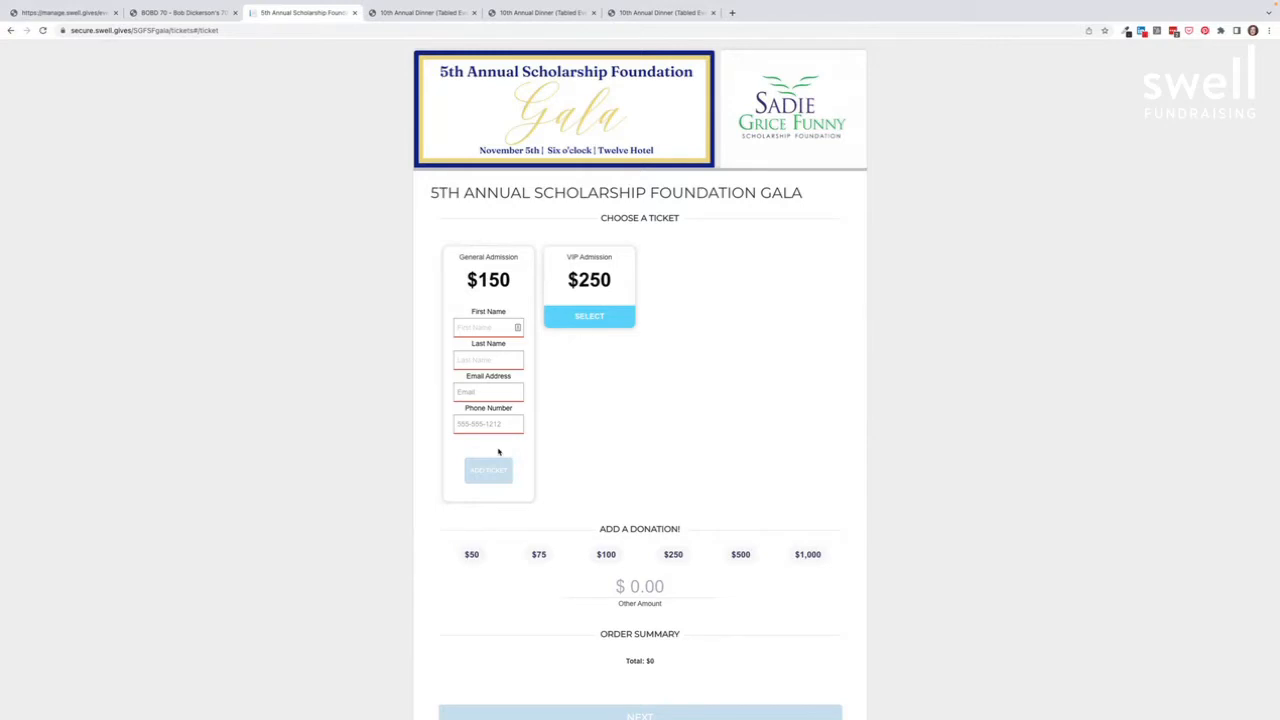
click(12, 30)
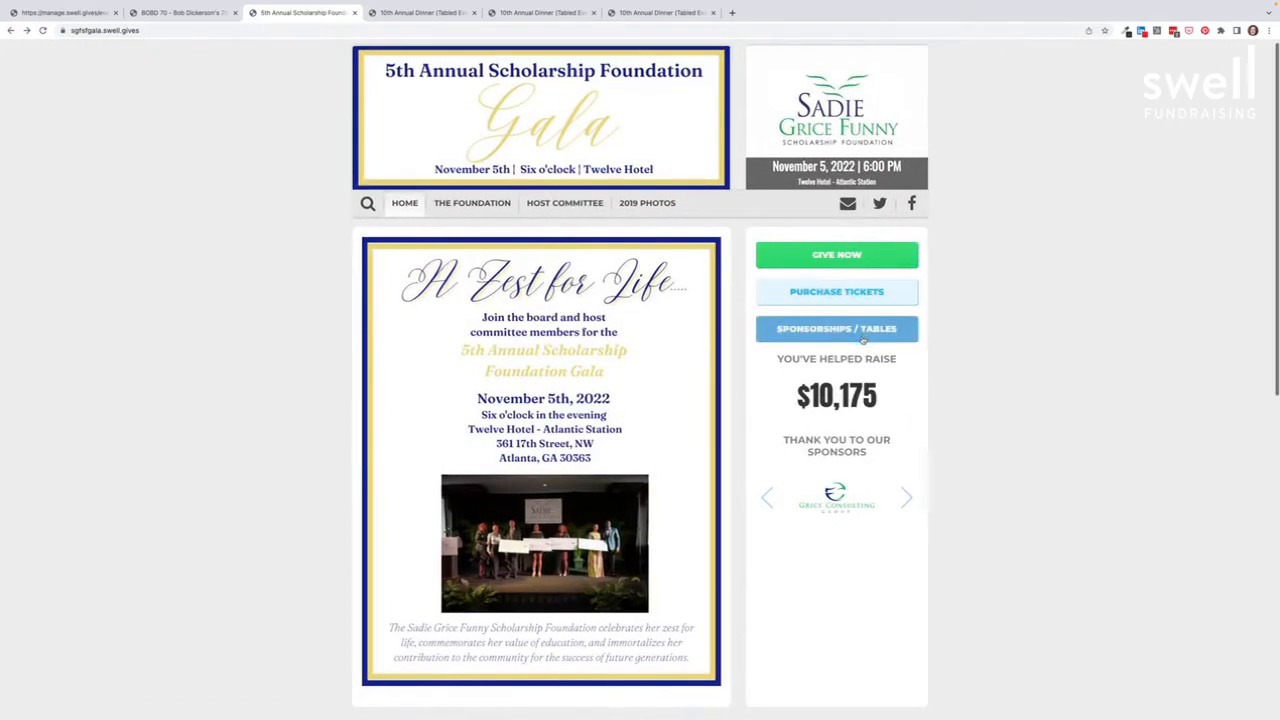
Step: Show the gala's Sponsorships / Tables options, from Supporter Sponsor $5,000 to Platinum Level I $15,000
click(812, 335)
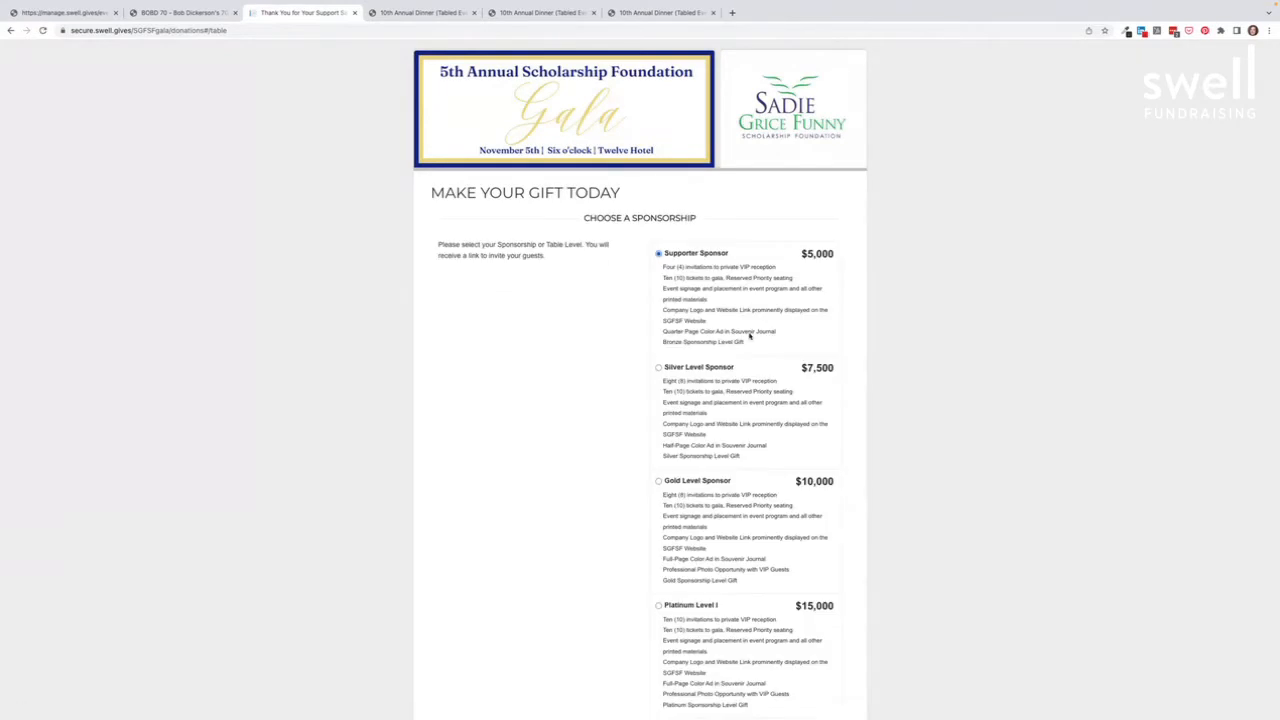
scroll(452, 308, down, 1)
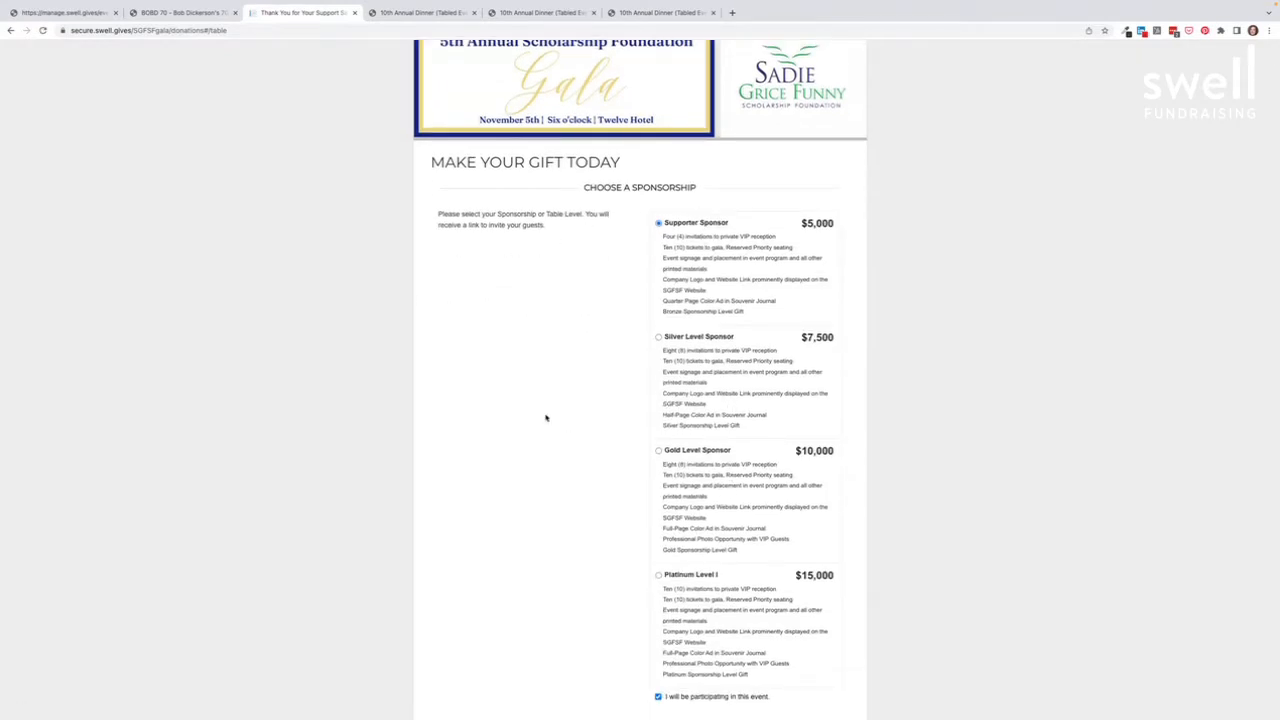
scroll(546, 418, down, 3)
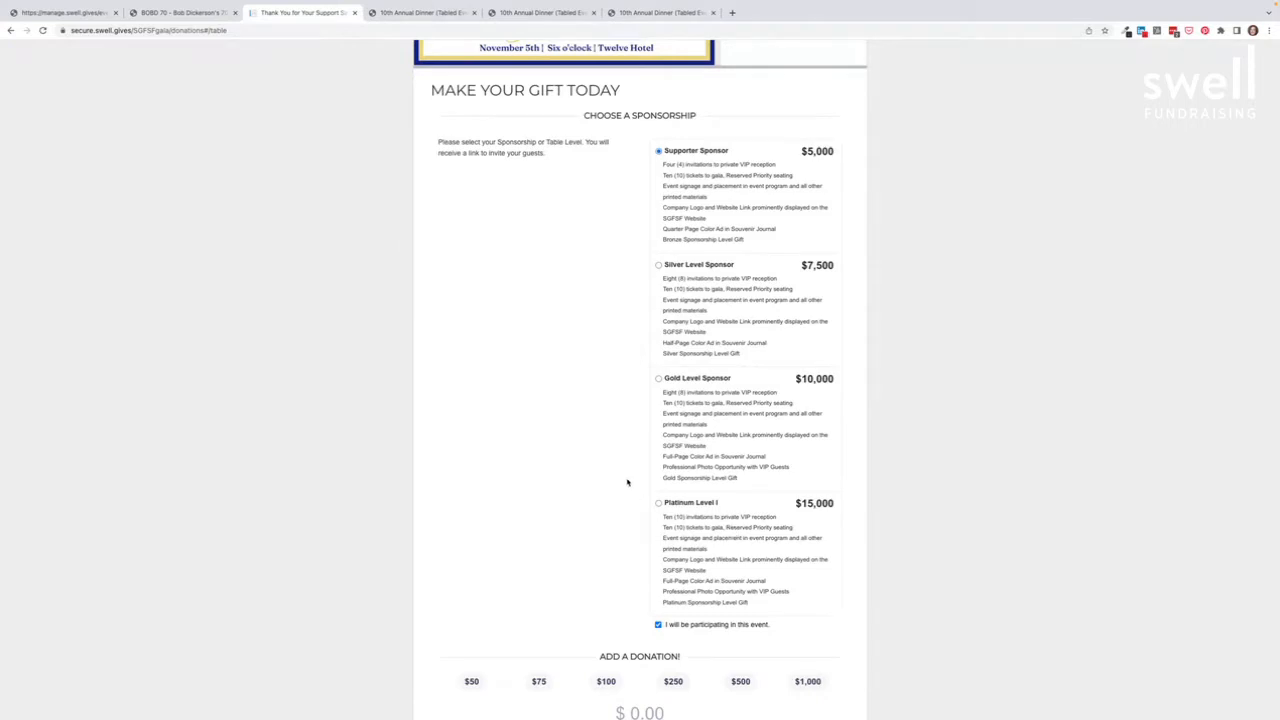
scroll(697, 472, up, 1)
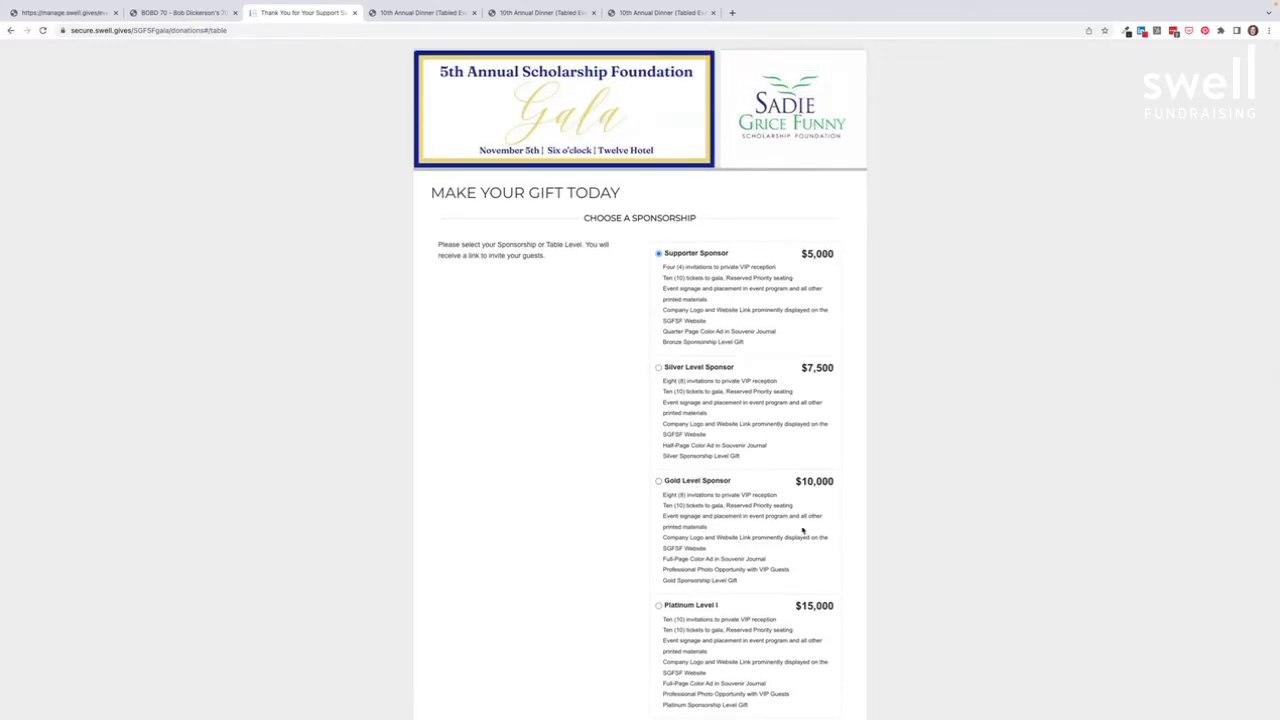
Step: On the 10th Annual Dinner page, choose to host an In-Person House Party of 10
click(436, 12)
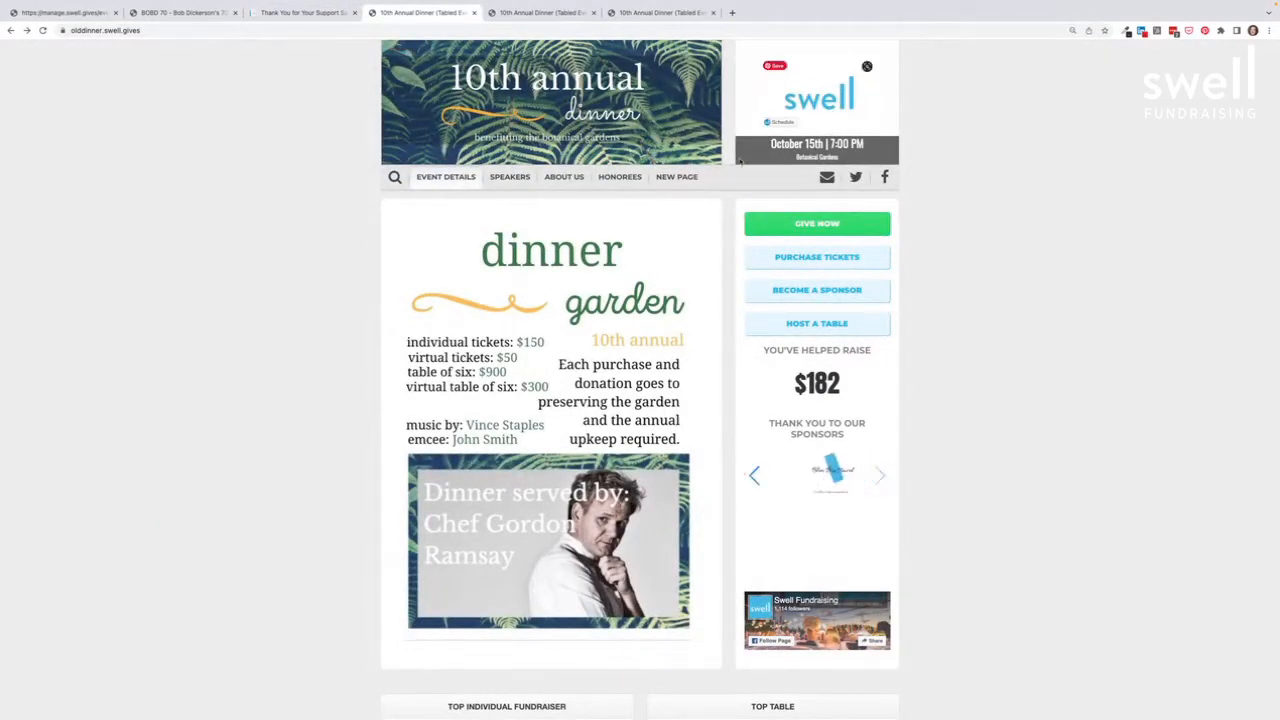
scroll(487, 289, up, 1)
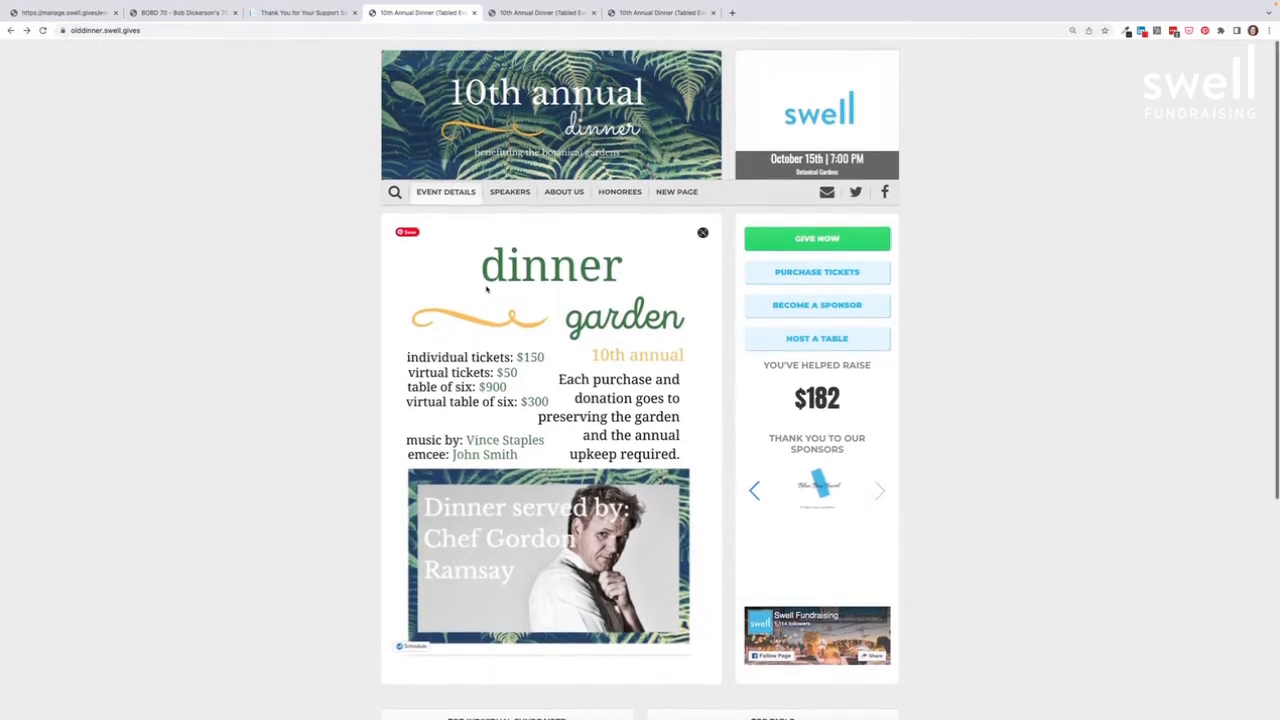
click(816, 340)
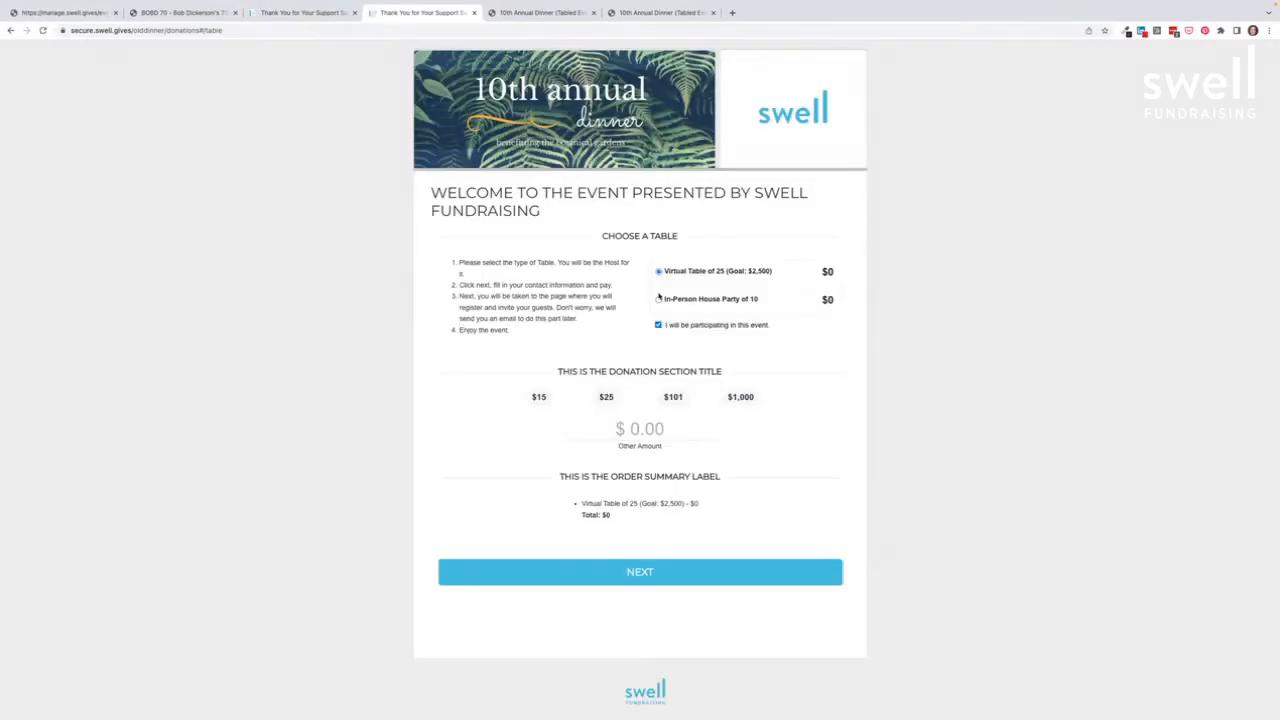
click(659, 299)
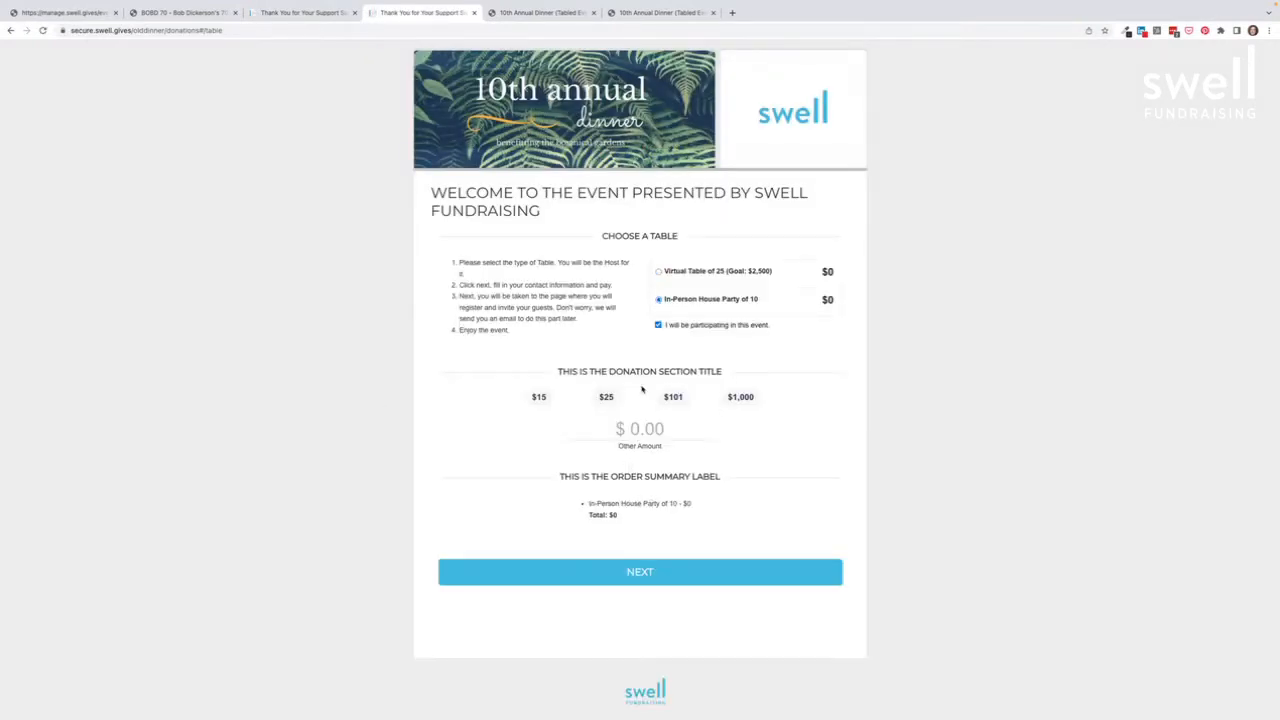
Step: Fill the host contact details from saved data and complete the table registration
click(651, 571)
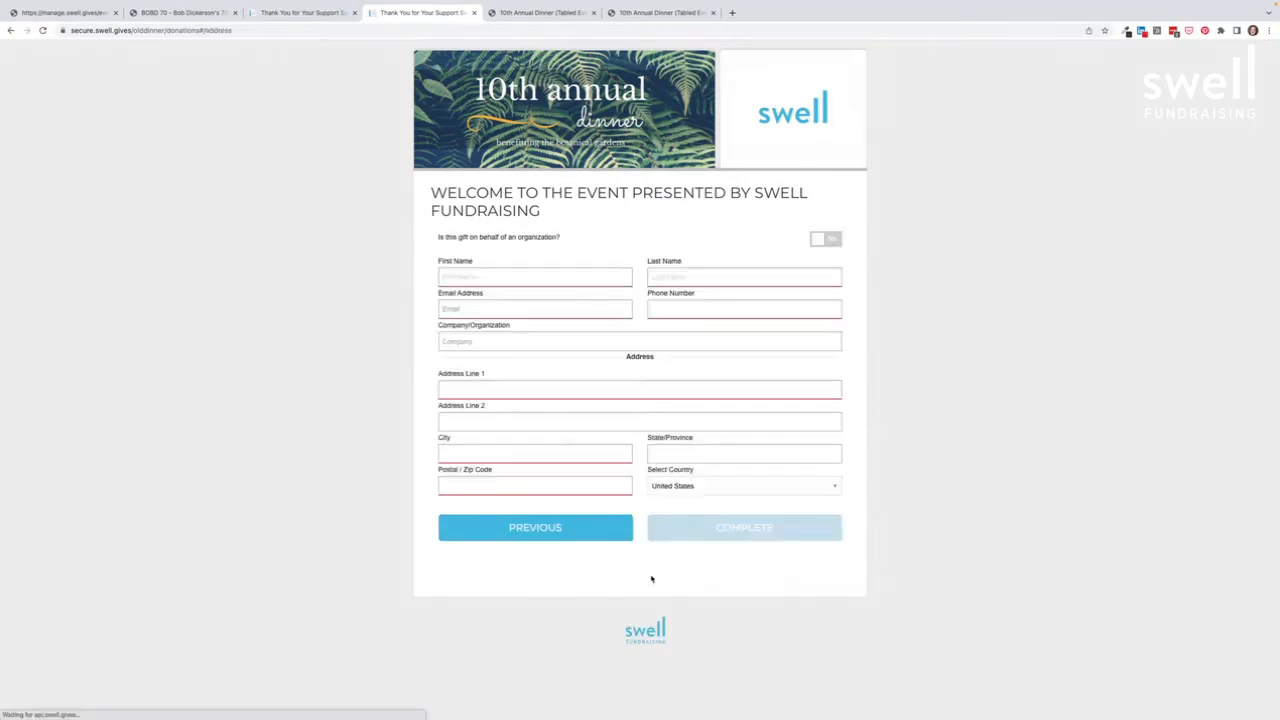
click(497, 277)
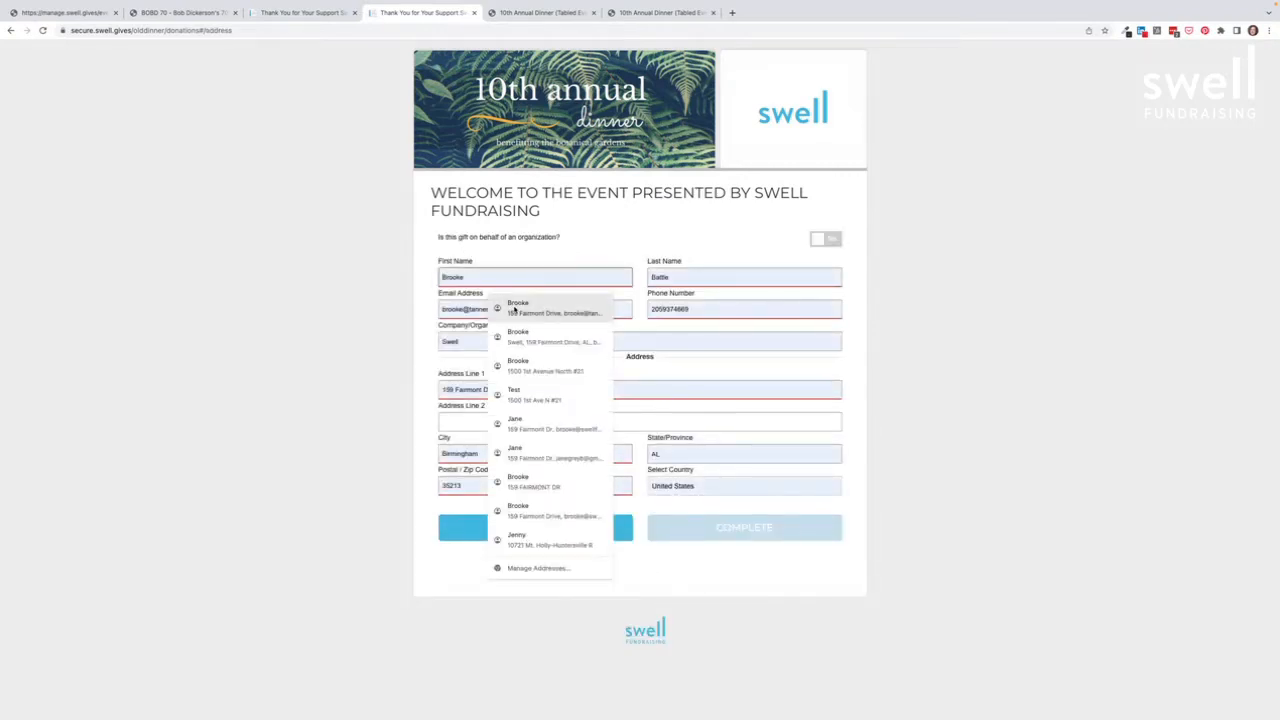
click(464, 532)
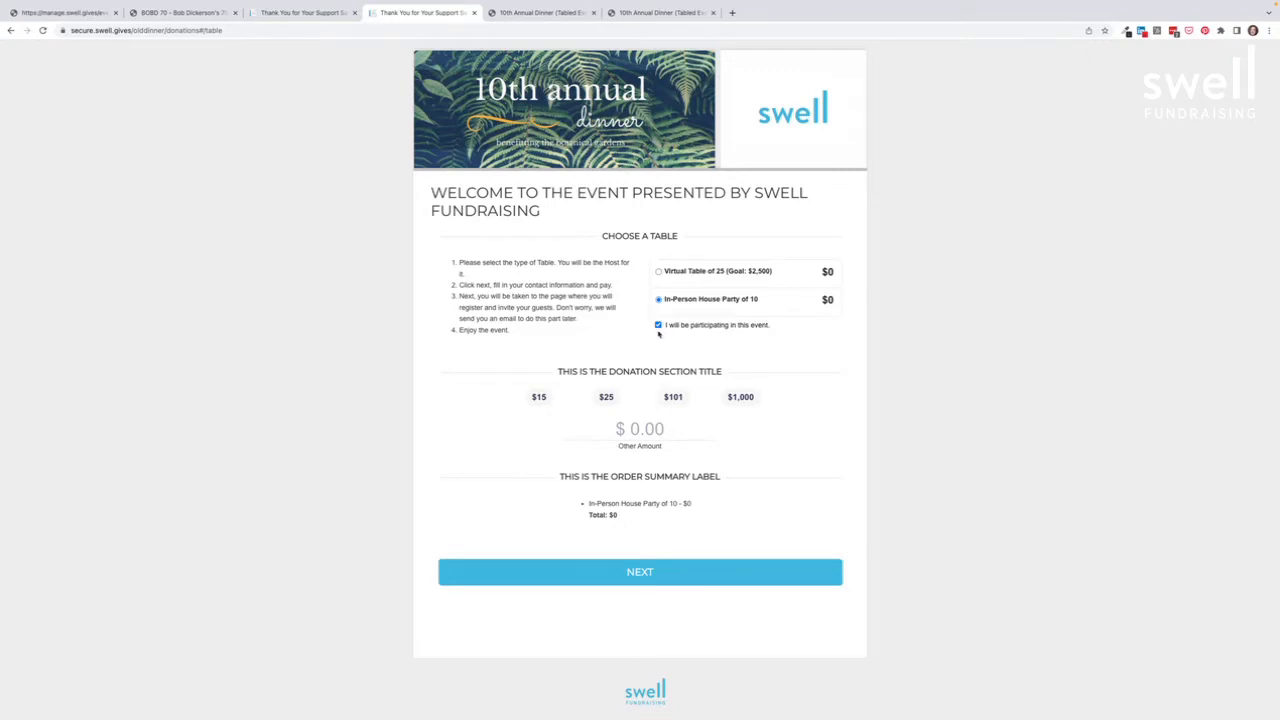
click(648, 577)
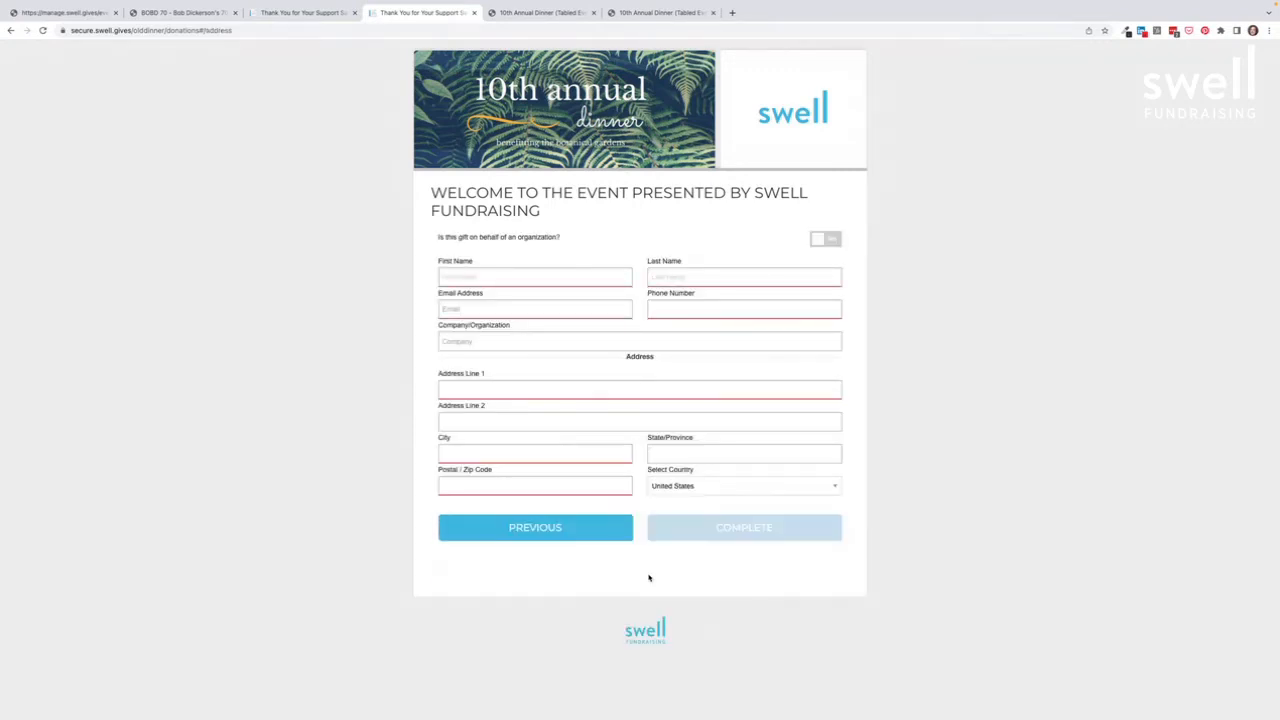
click(480, 276)
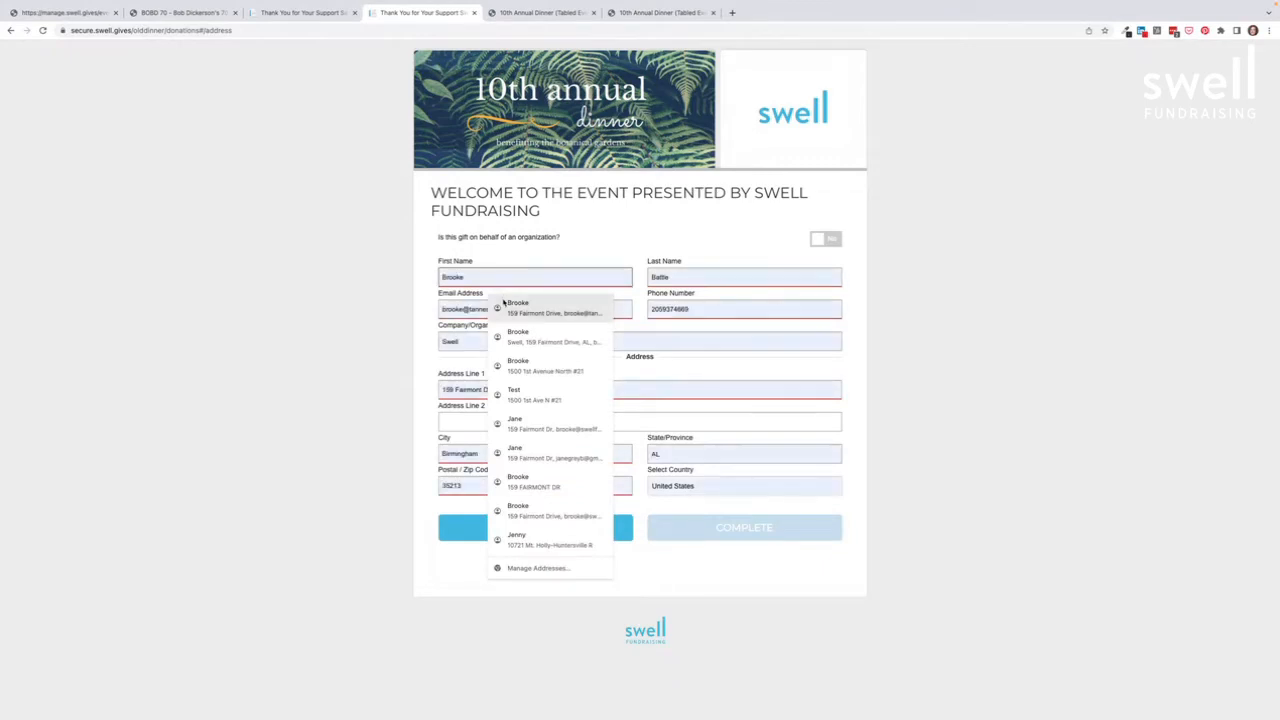
click(505, 306)
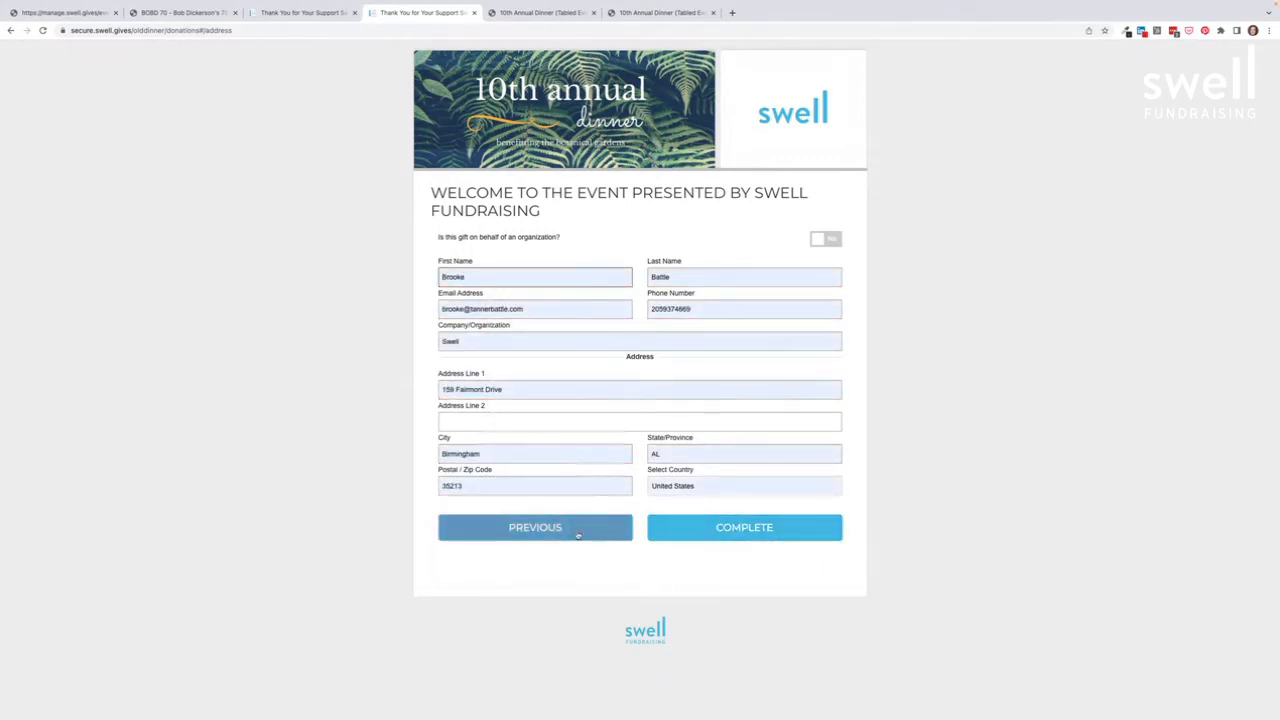
click(738, 532)
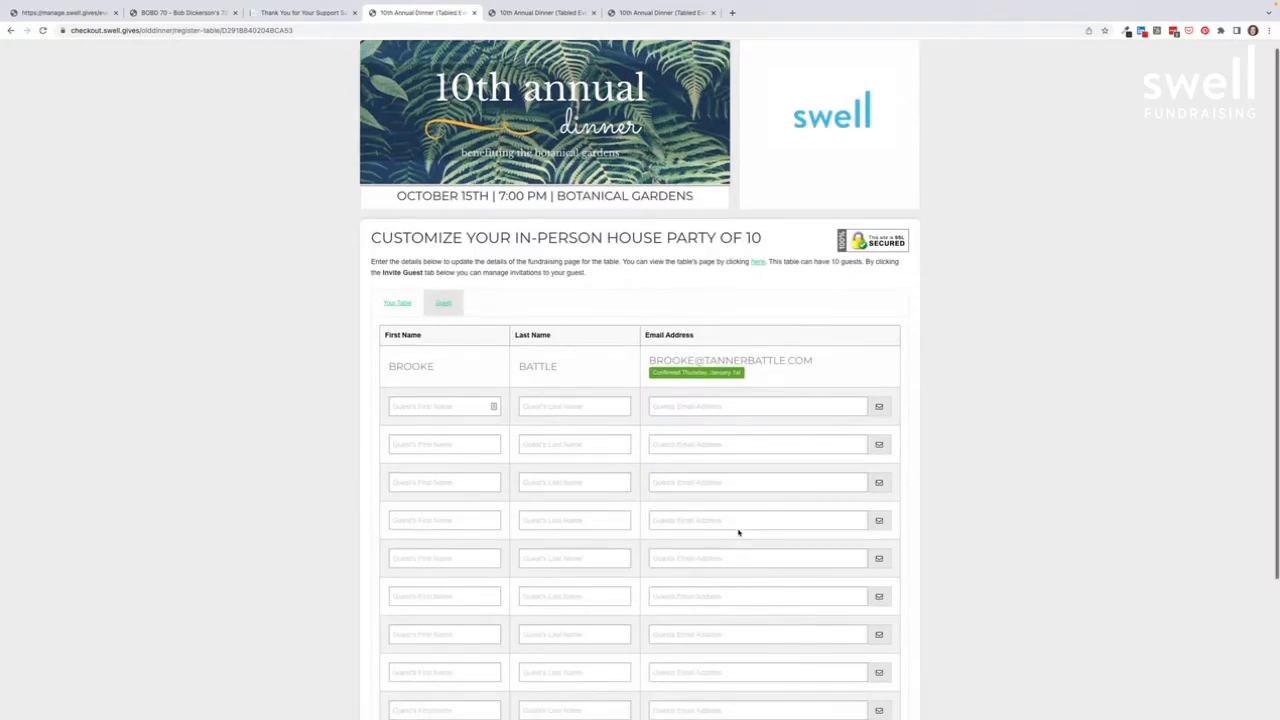
Step: Invite guest 'Friend One' to the house party table by entering their name and e-mail address
scroll(738, 532, down, 1)
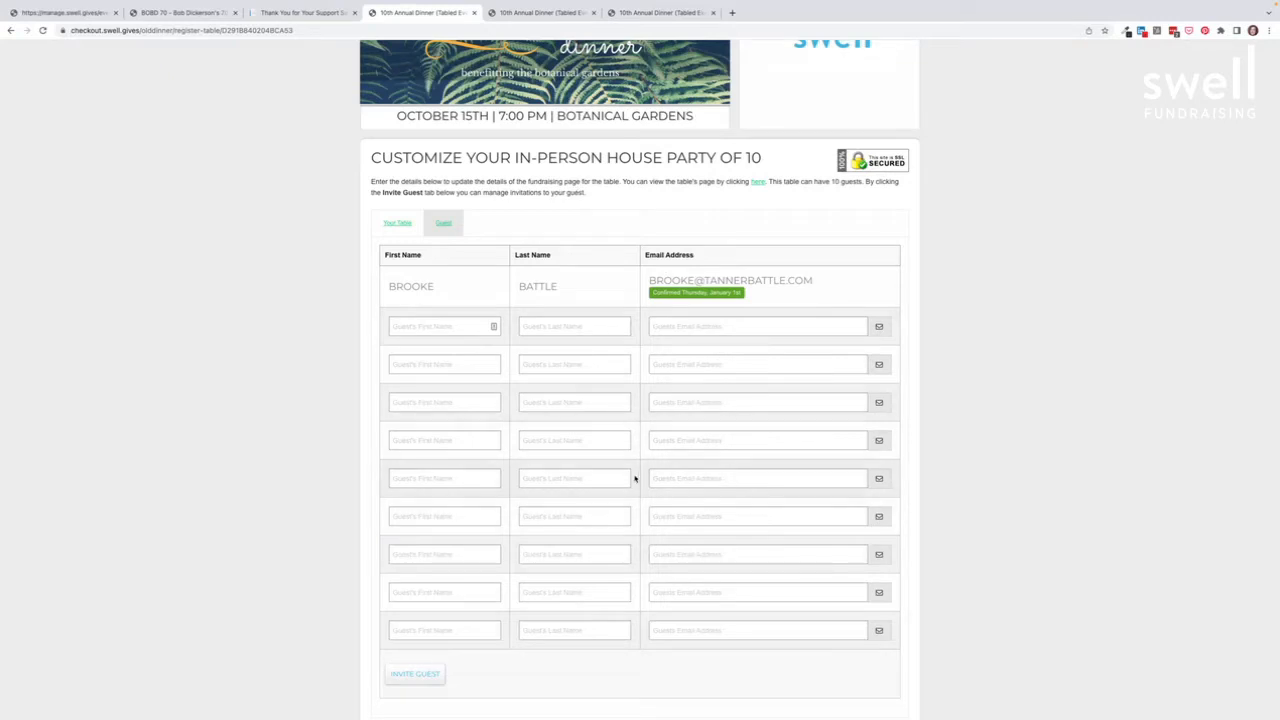
click(421, 326)
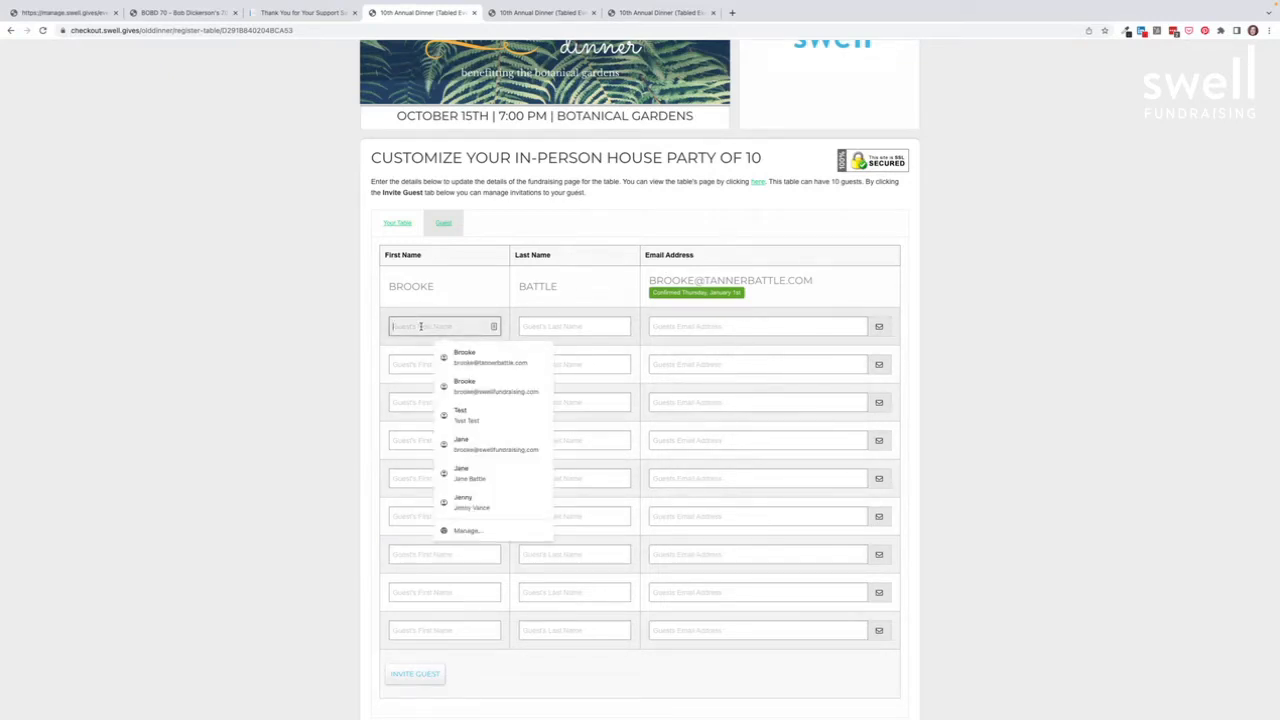
text(Fri)
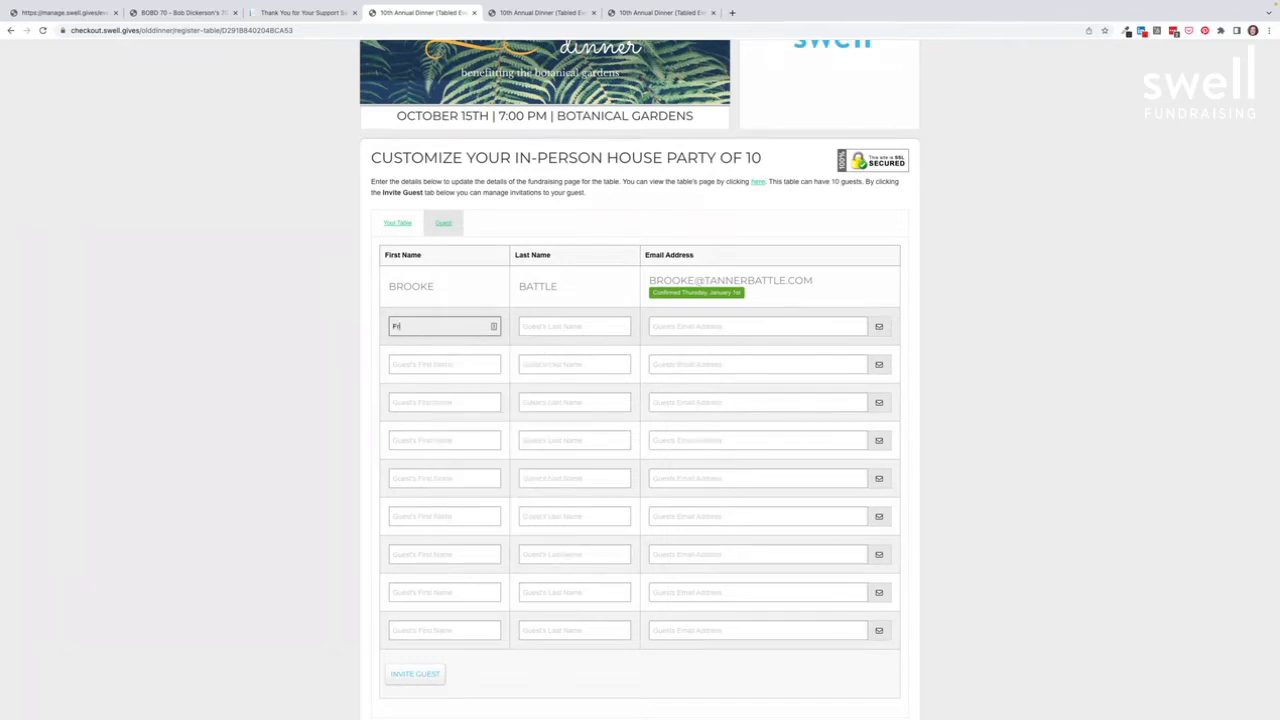
text(end)
key(Tab)
key(Tab)
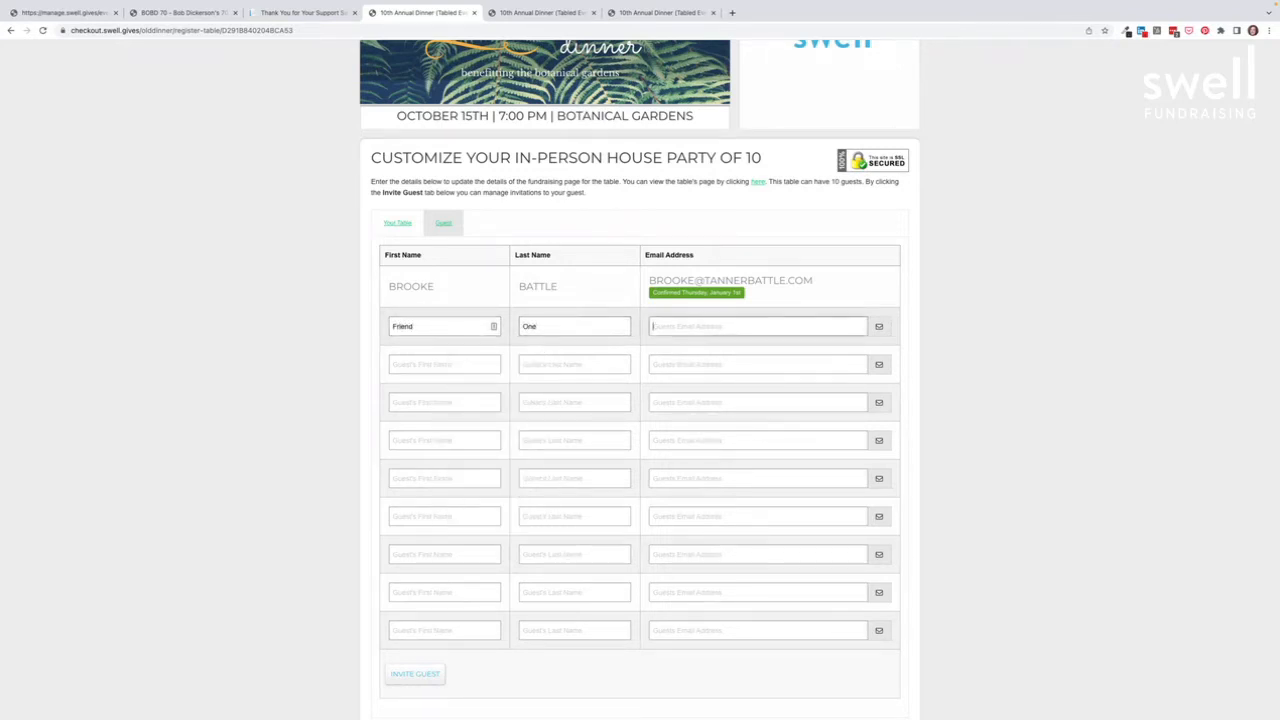
click(425, 678)
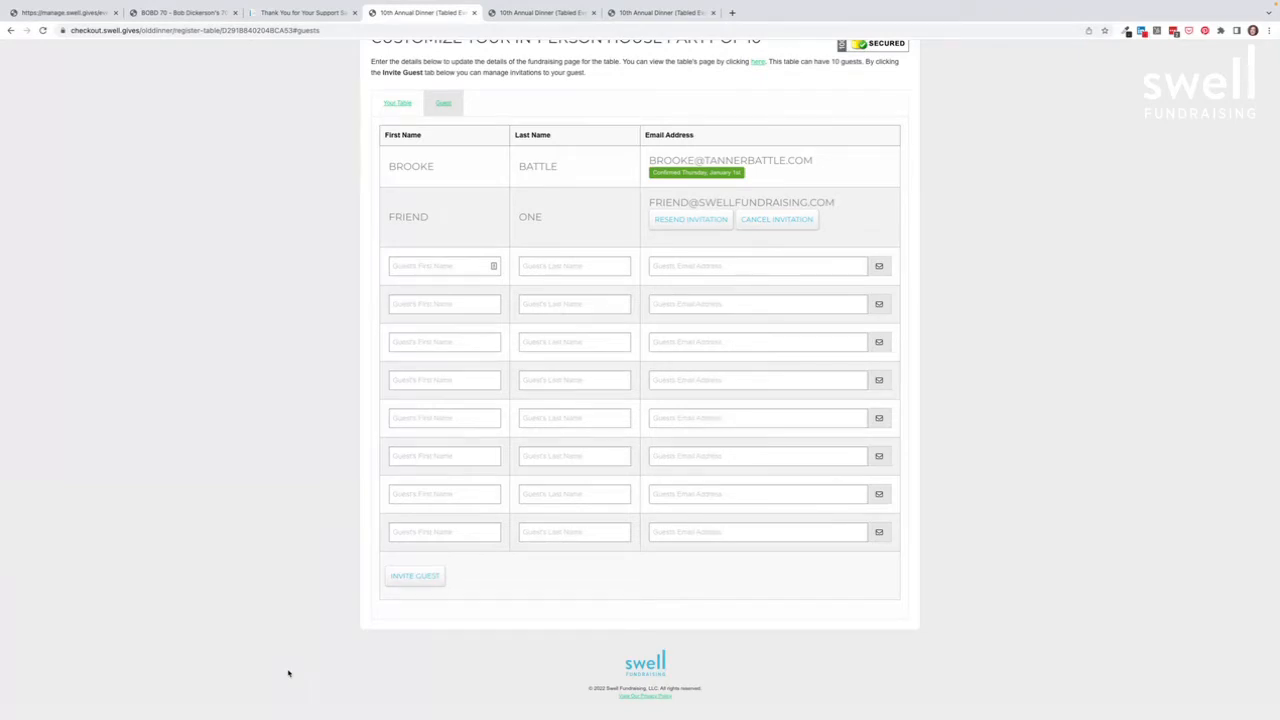
click(67, 14)
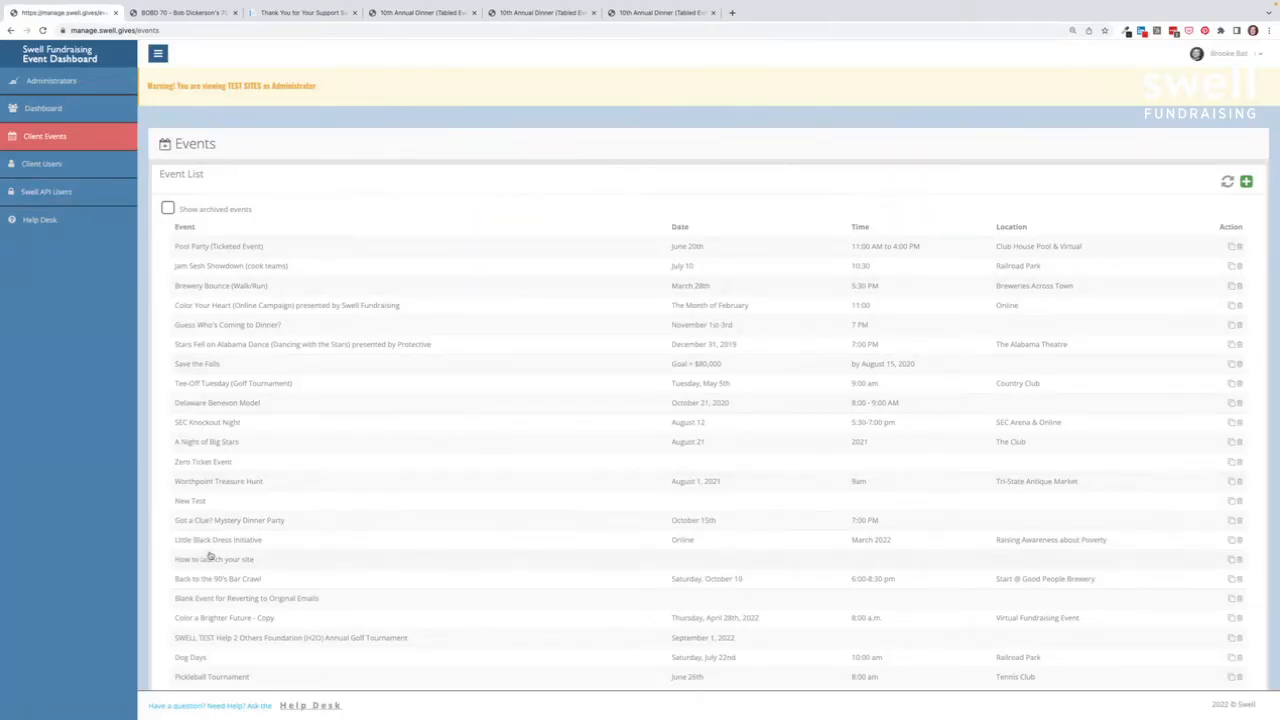
Step: Open the 10th Annual Dinner (Tabled Event) Email Editor and scroll to the Table Emails templates
scroll(220, 540, down, 1)
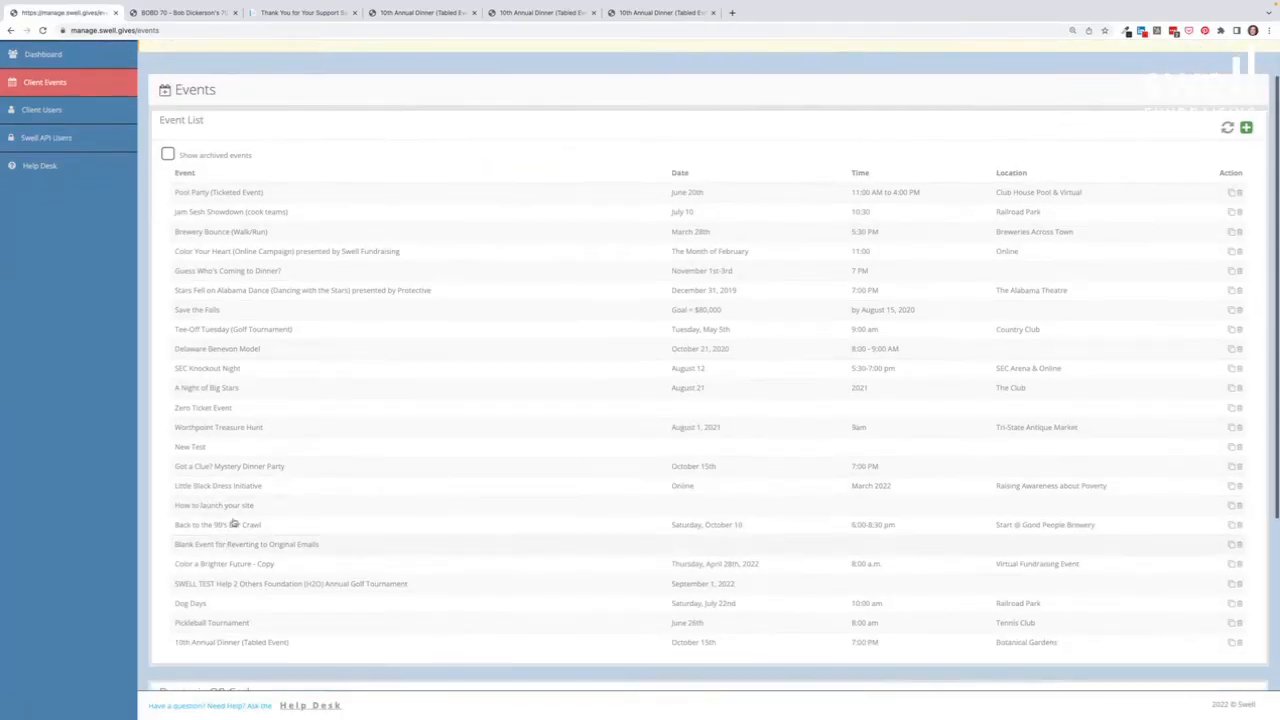
click(251, 645)
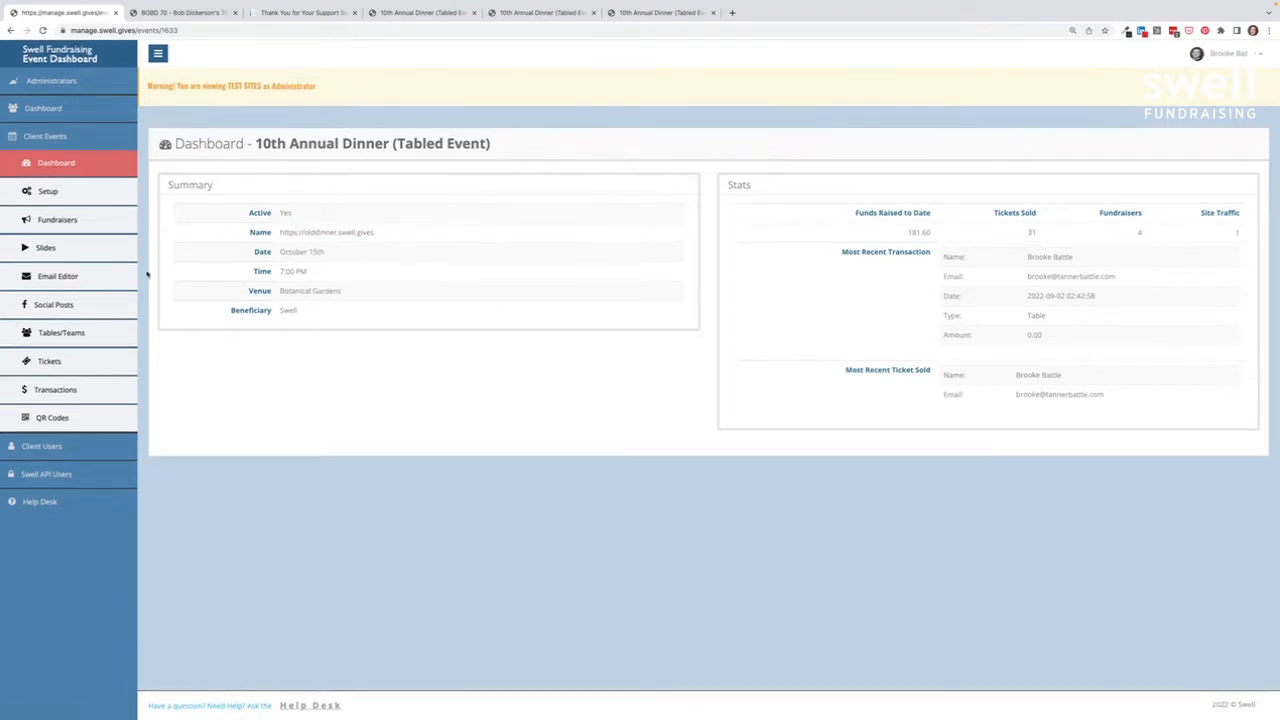
click(66, 280)
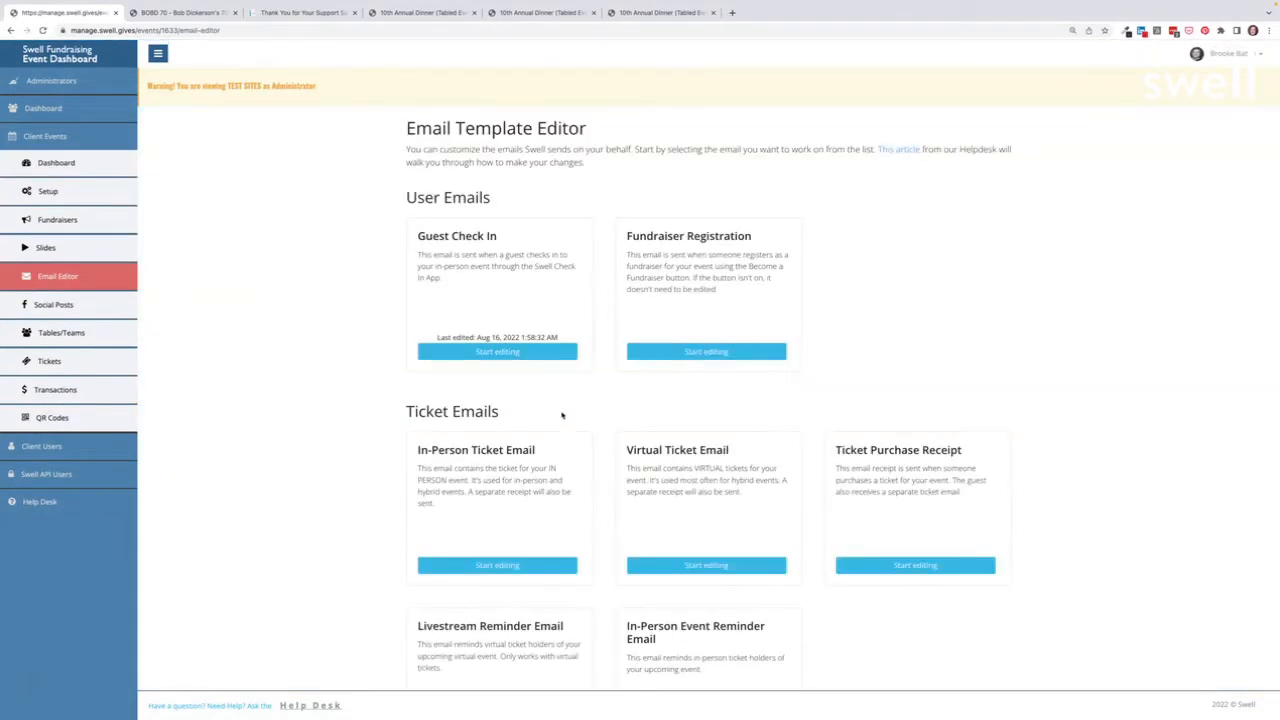
scroll(562, 415, down, 3)
scroll(561, 412, down, 2)
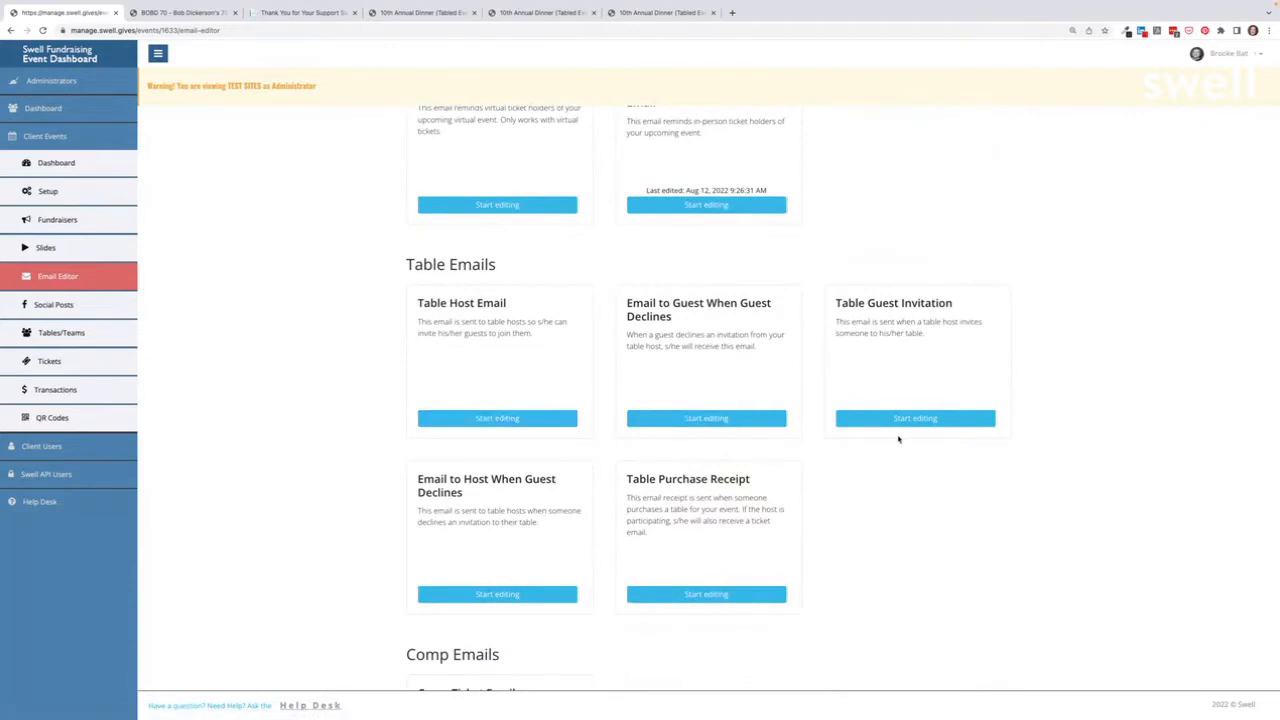
Step: Start editing the Table Guest Invitation template and scroll through its preview
click(918, 420)
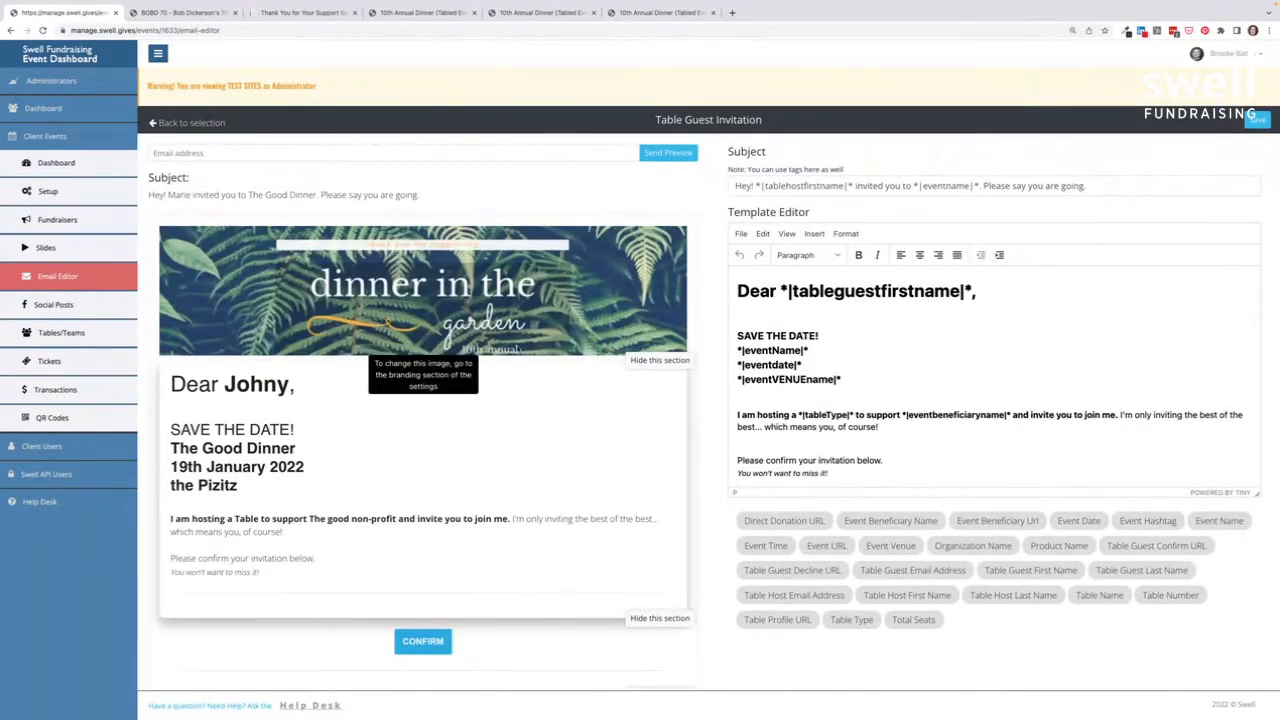
scroll(660, 362, down, 1)
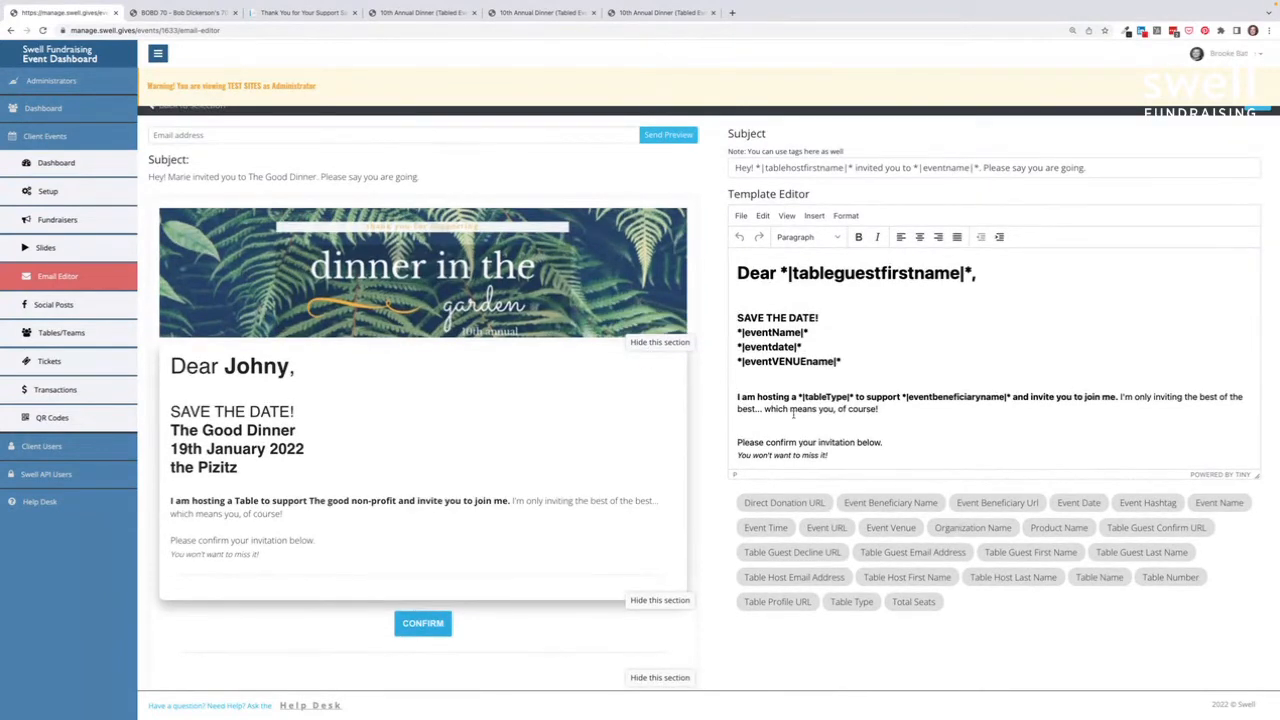
scroll(845, 376, down, 1)
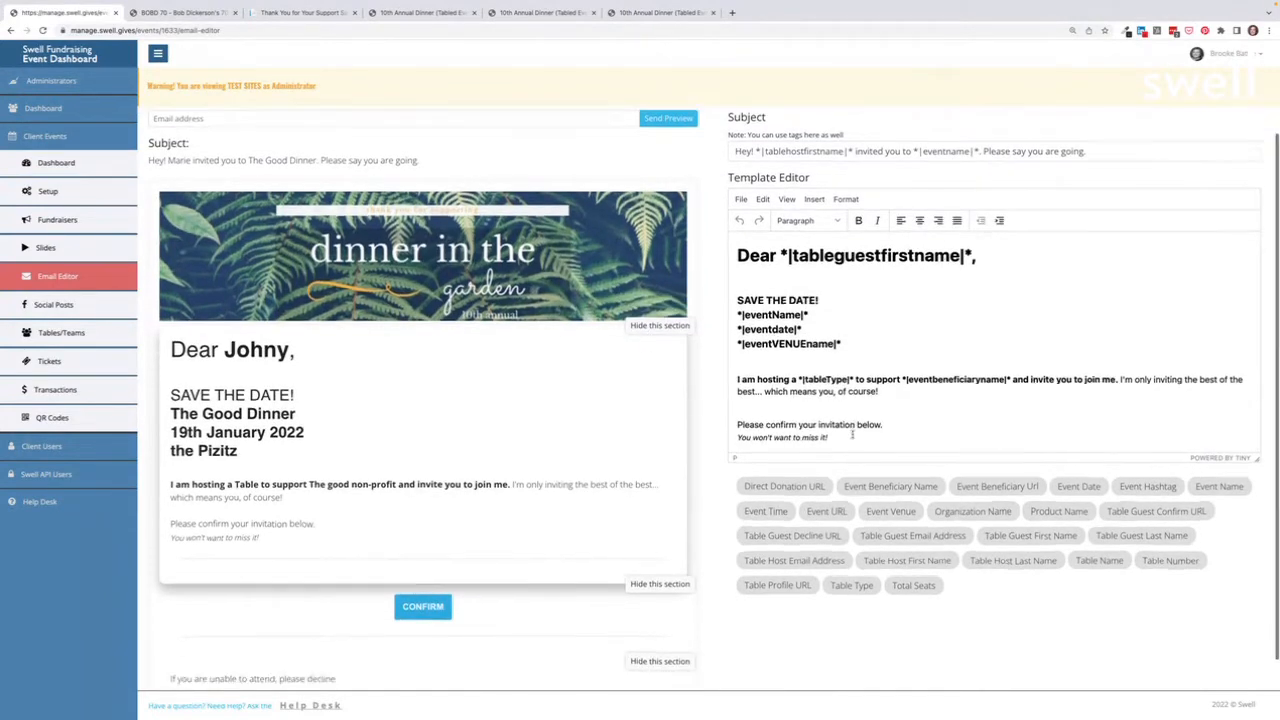
scroll(535, 475, down, 3)
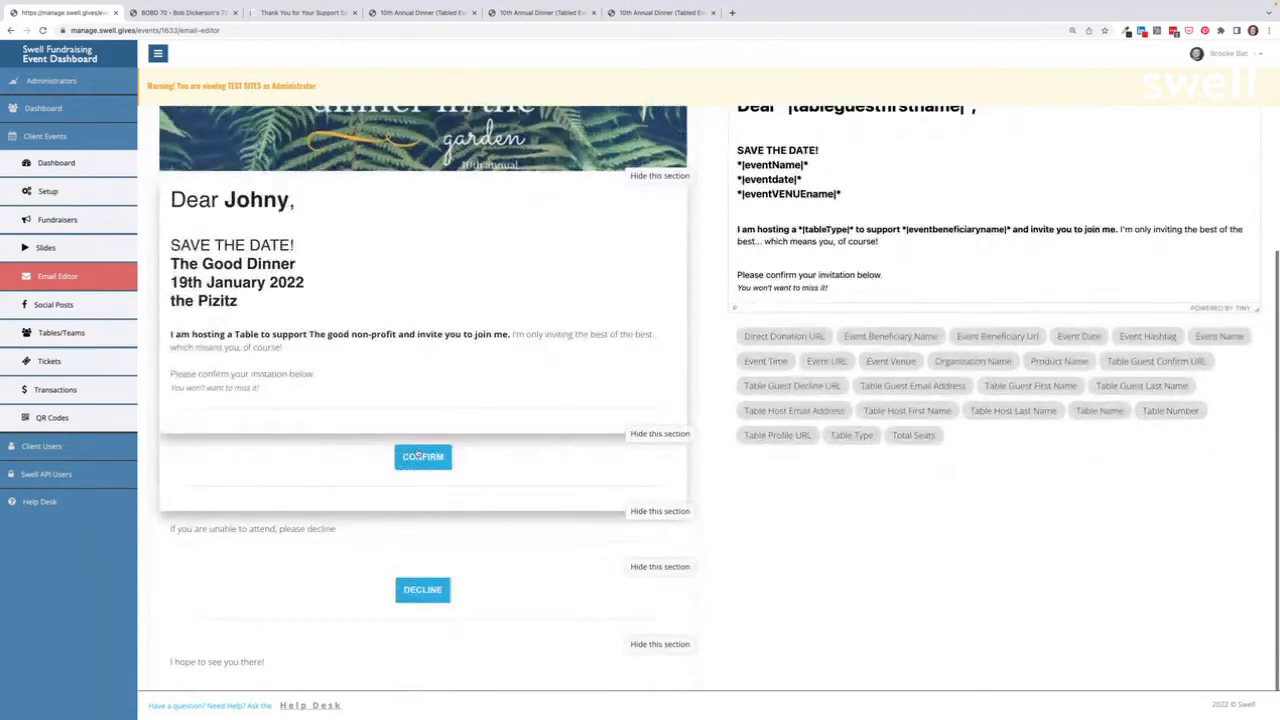
scroll(417, 456, down, 1)
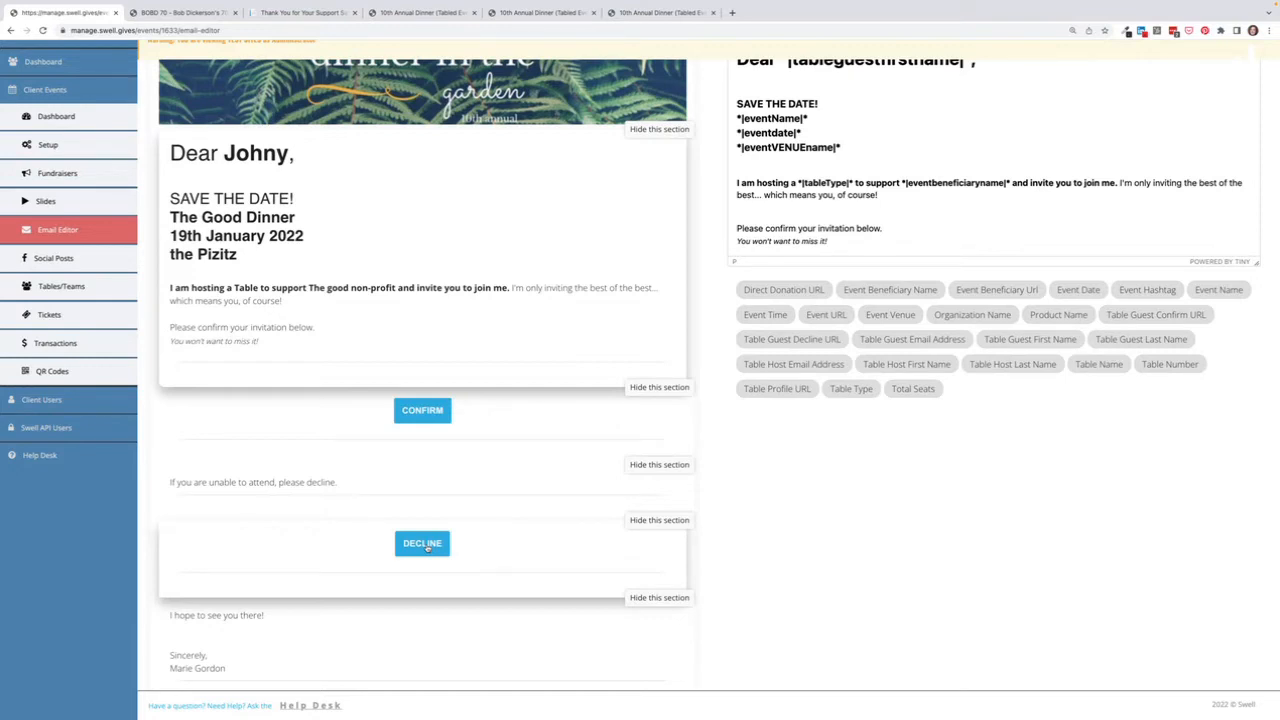
scroll(427, 548, up, 3)
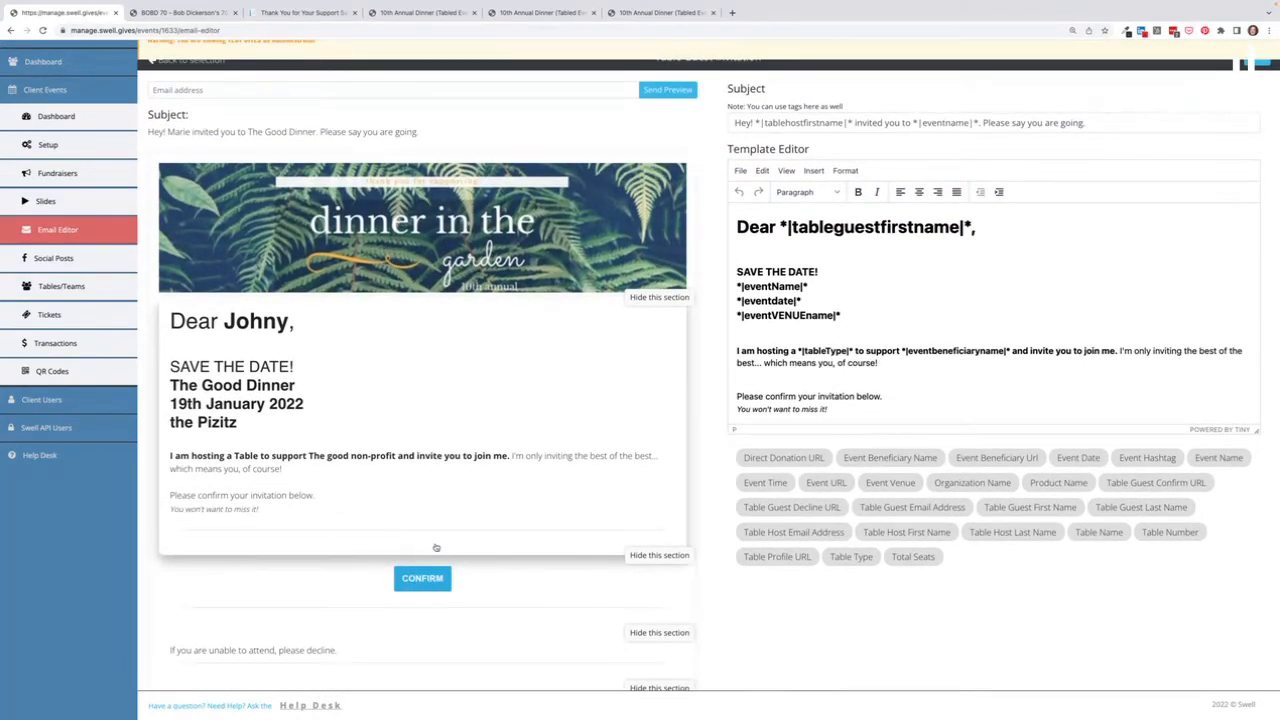
click(56, 285)
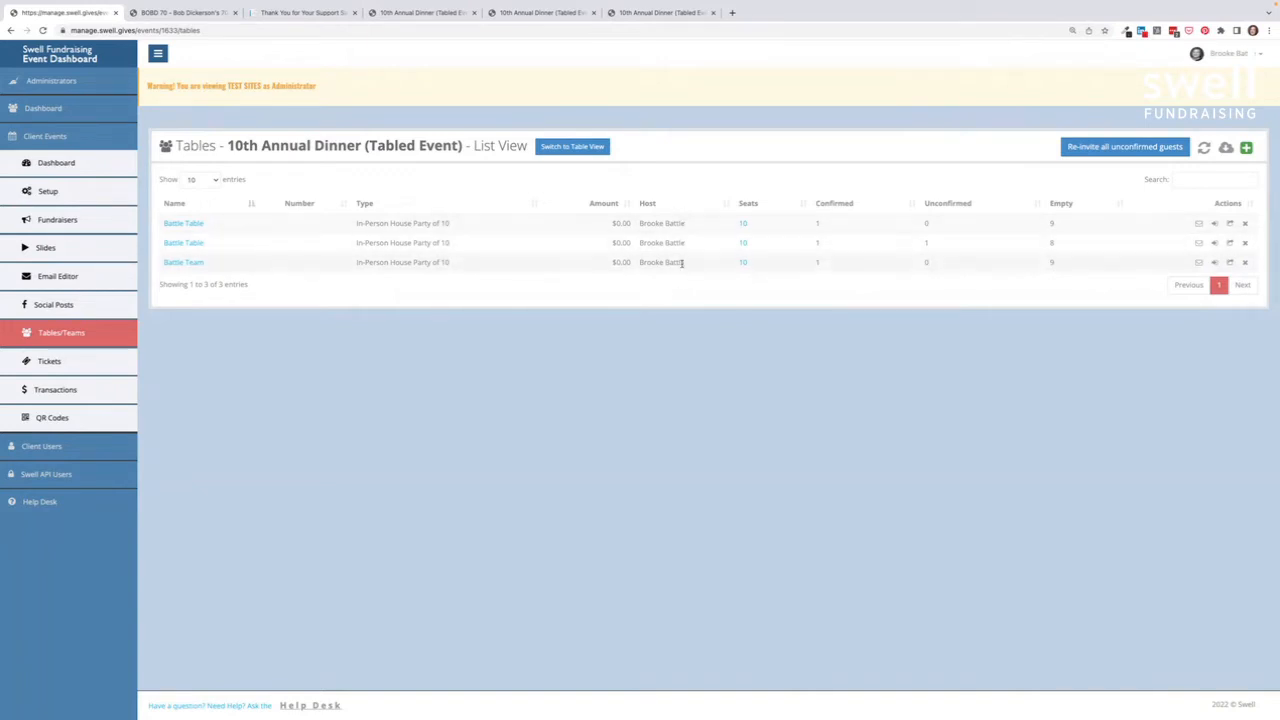
Step: Open Battle Table's guest list from its 10 seats and begin assigning the empty second seat
click(743, 226)
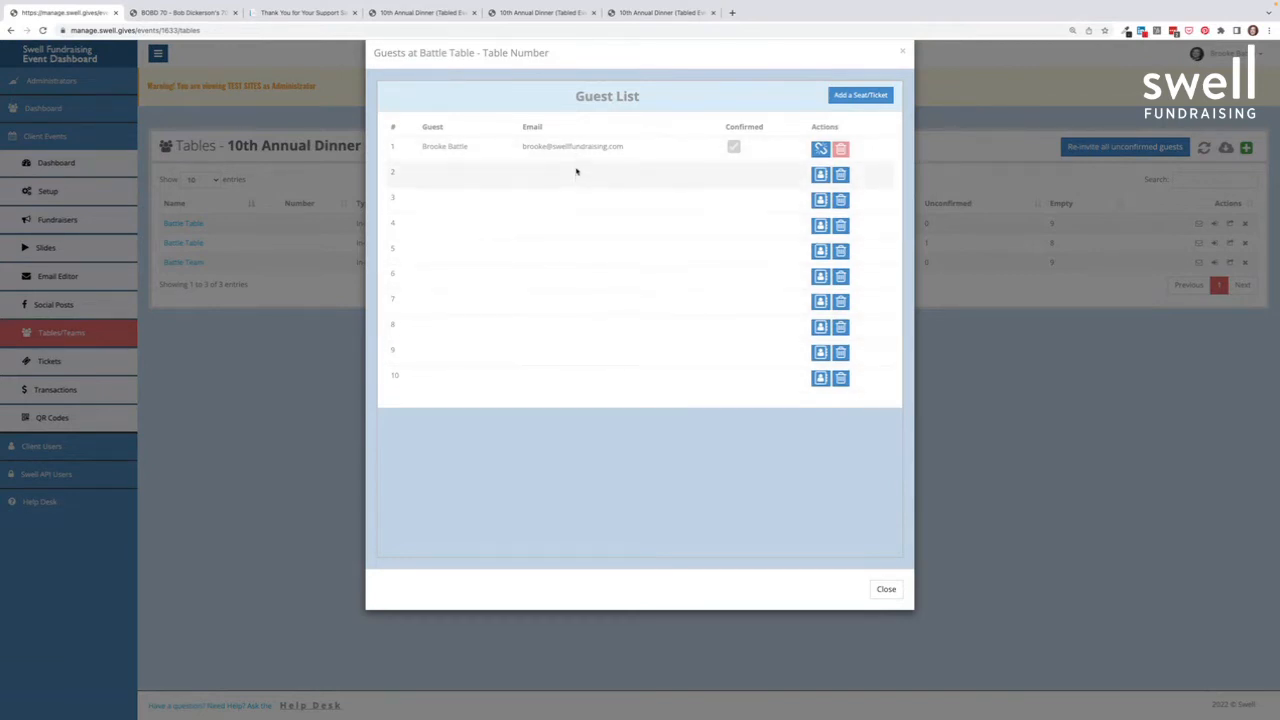
click(820, 175)
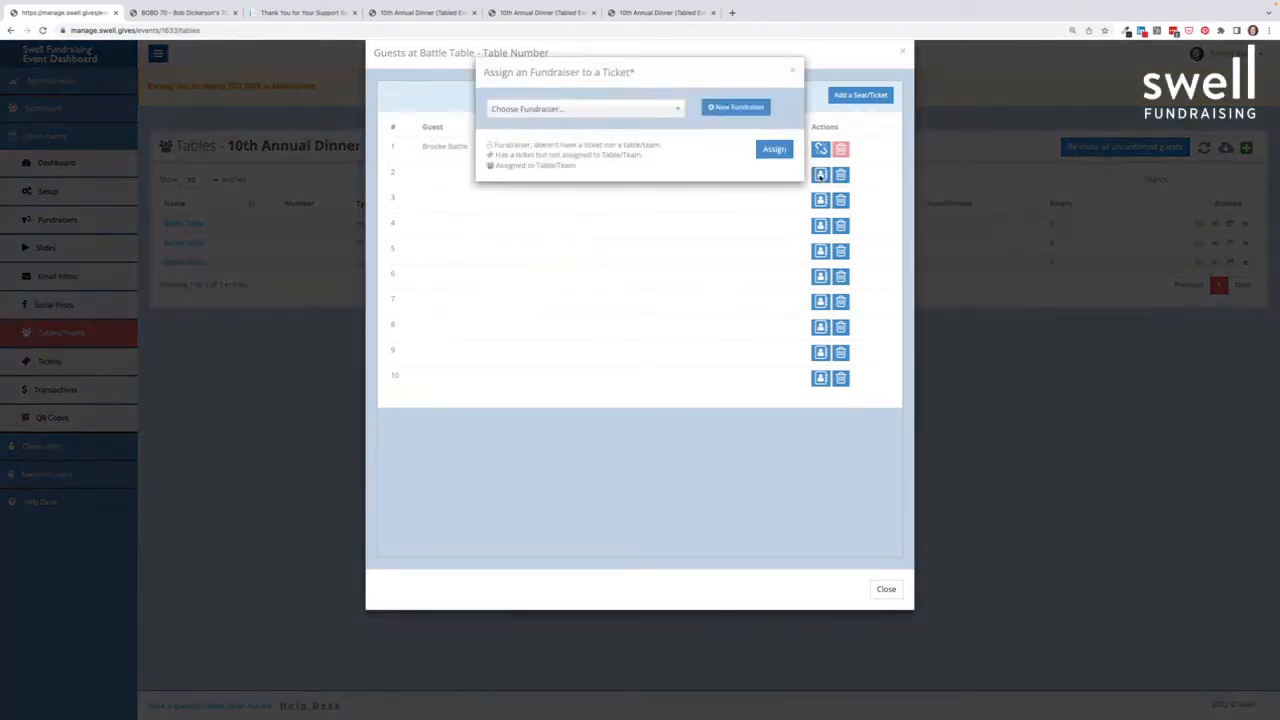
Step: Assign the second fundraiser from Choose Fundraiser to seat 2, then close the guest list
click(651, 115)
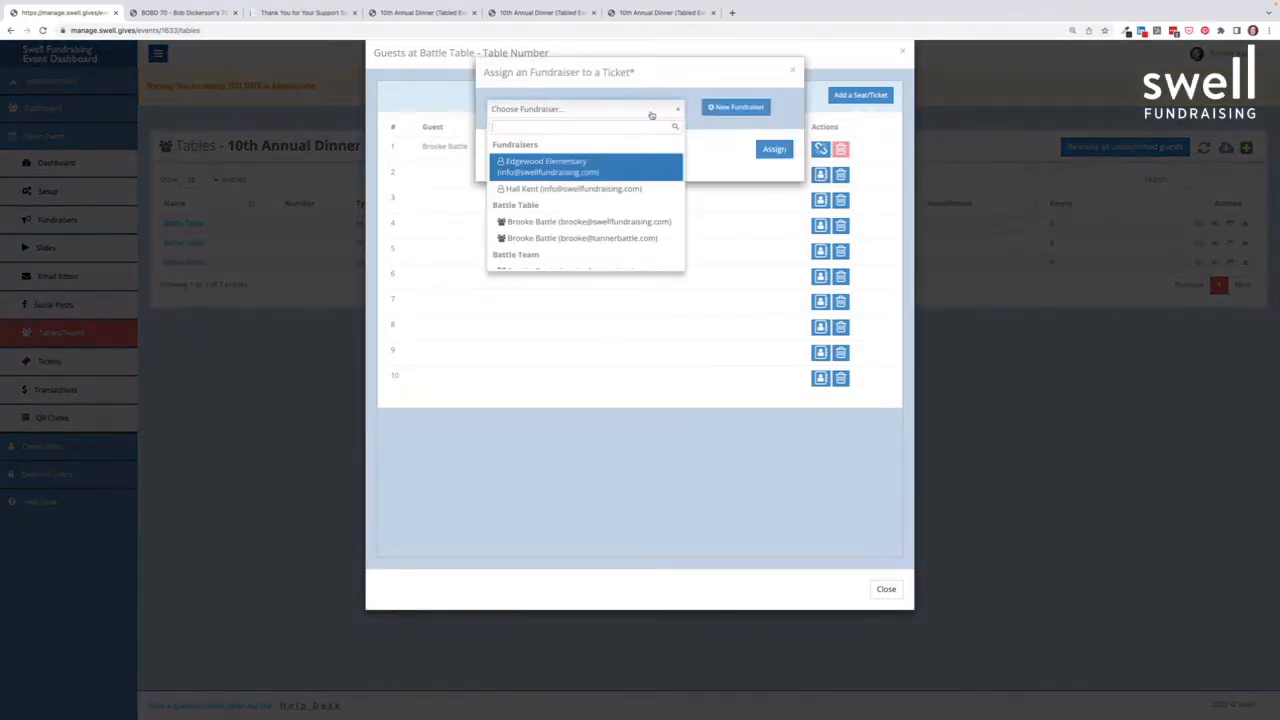
scroll(636, 183, down, 1)
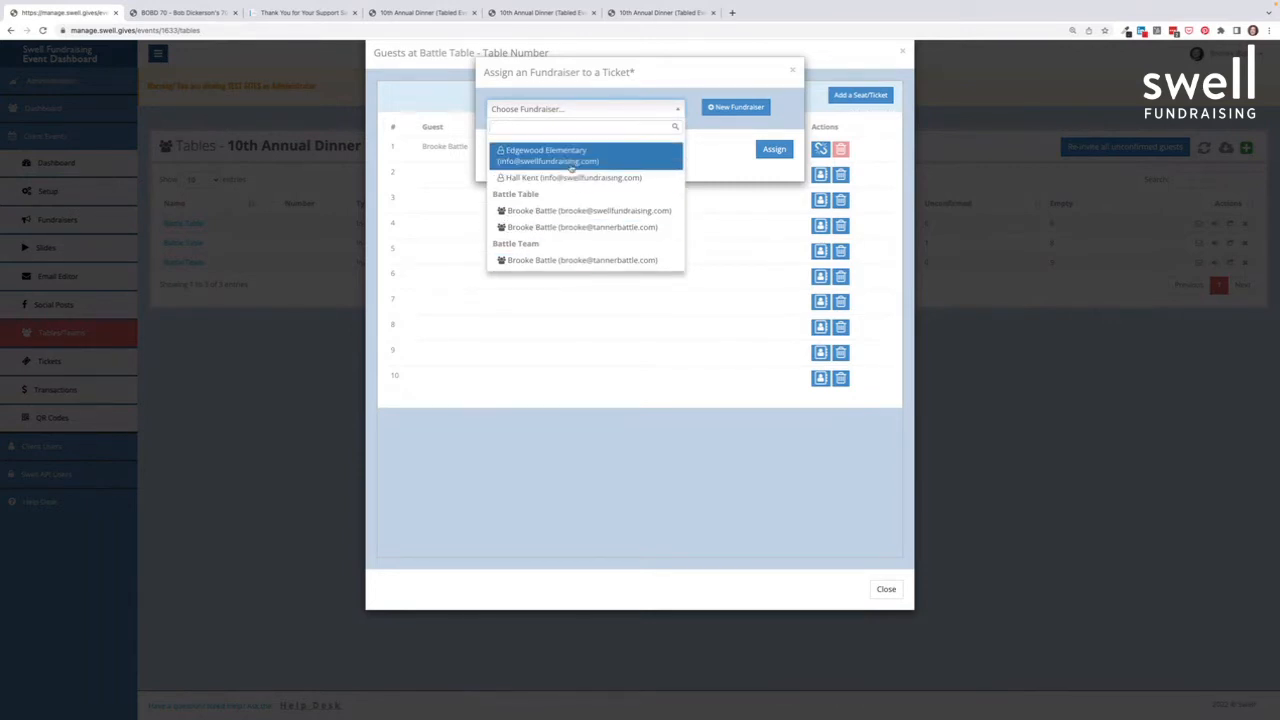
scroll(574, 215, up, 1)
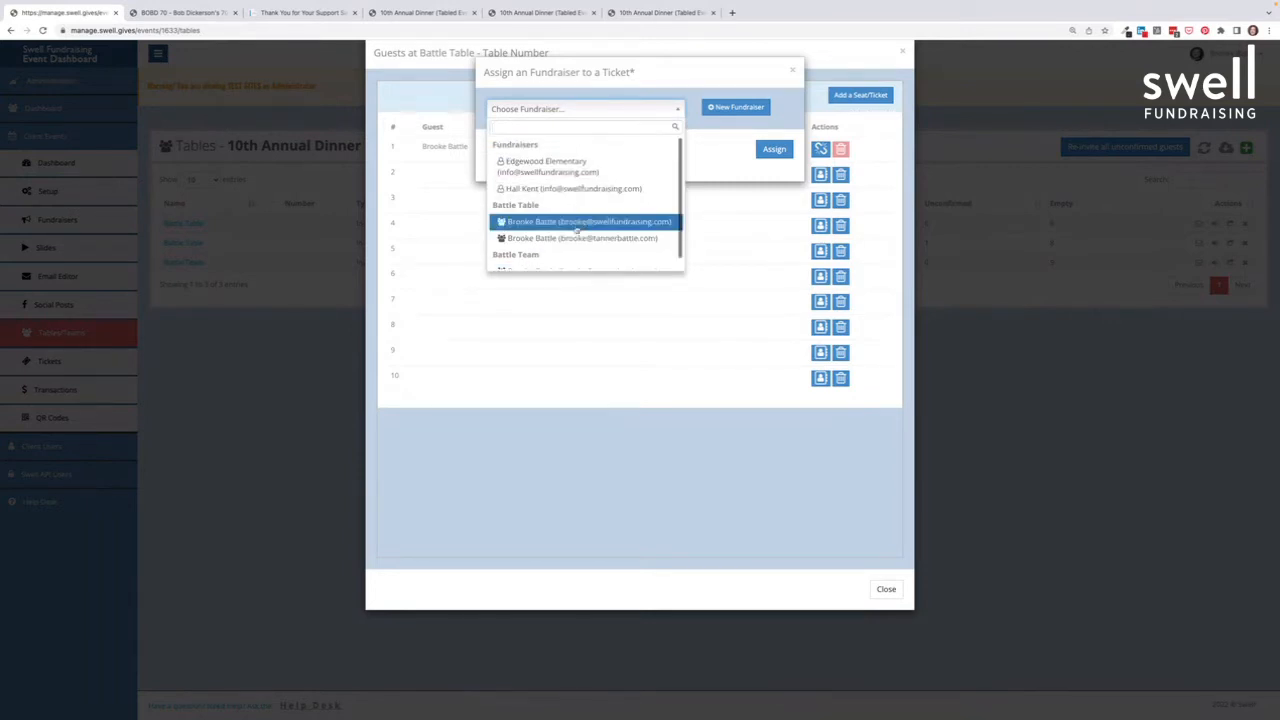
click(540, 189)
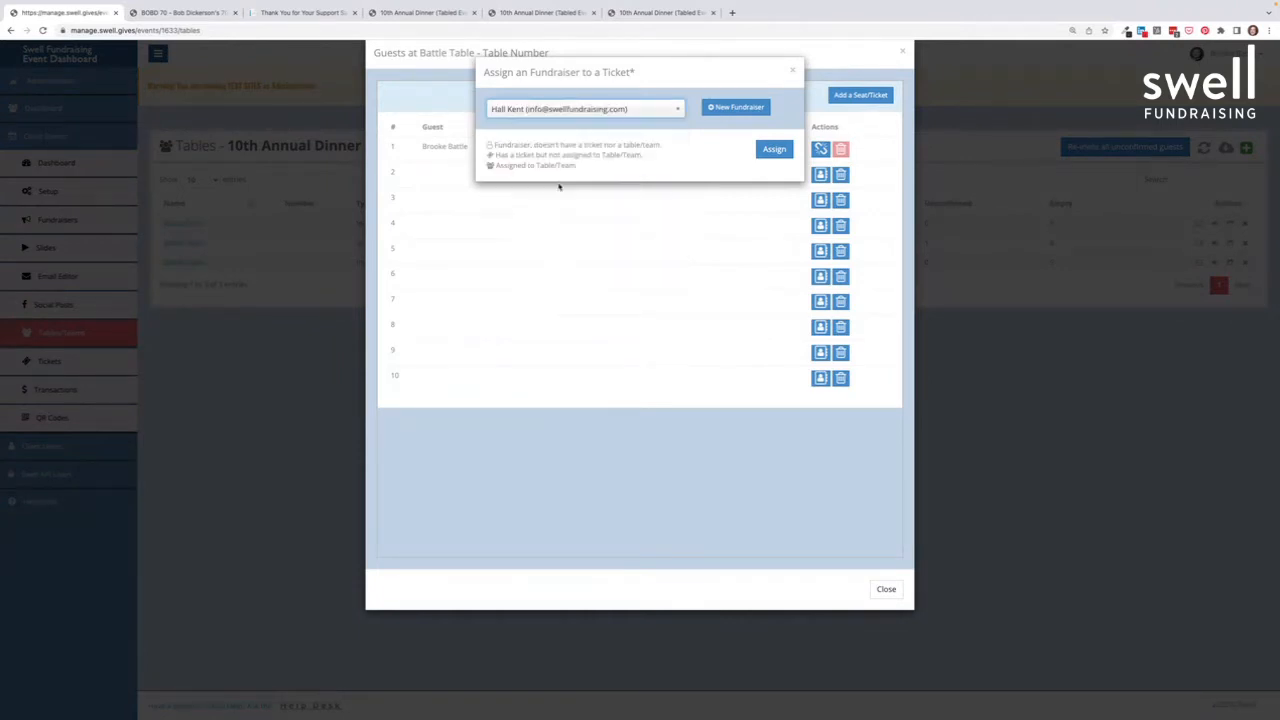
click(776, 145)
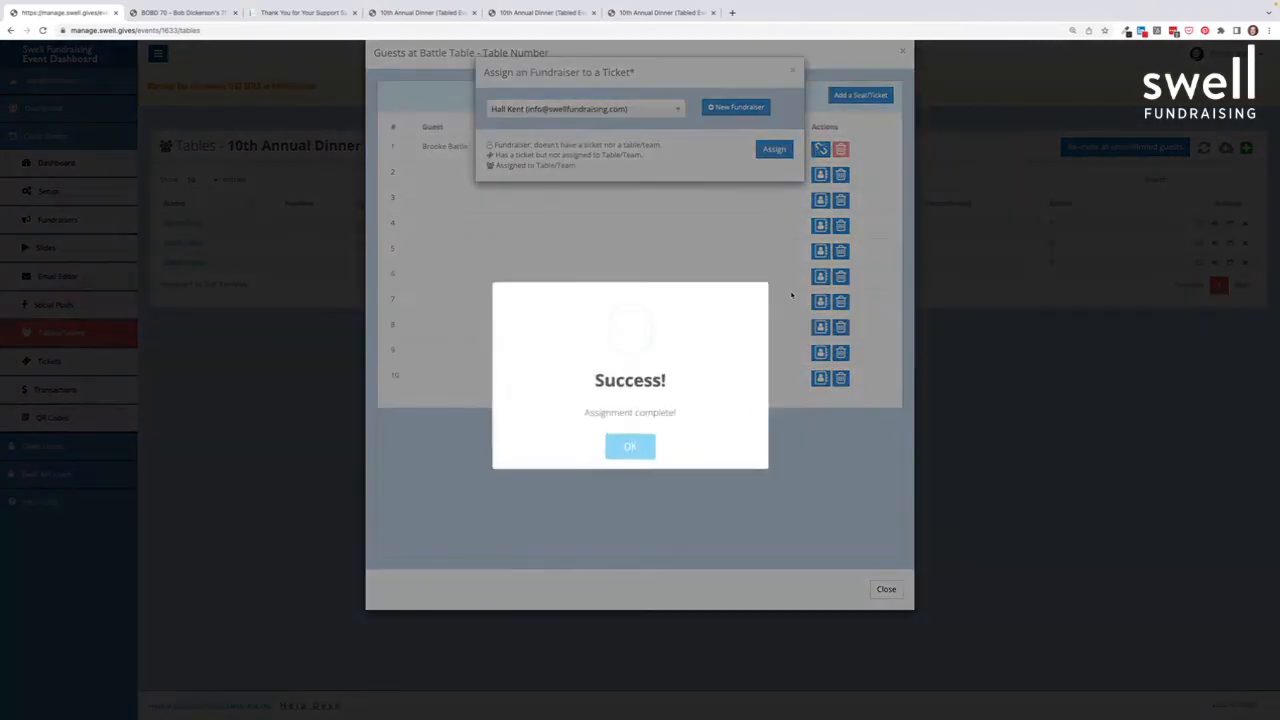
click(638, 447)
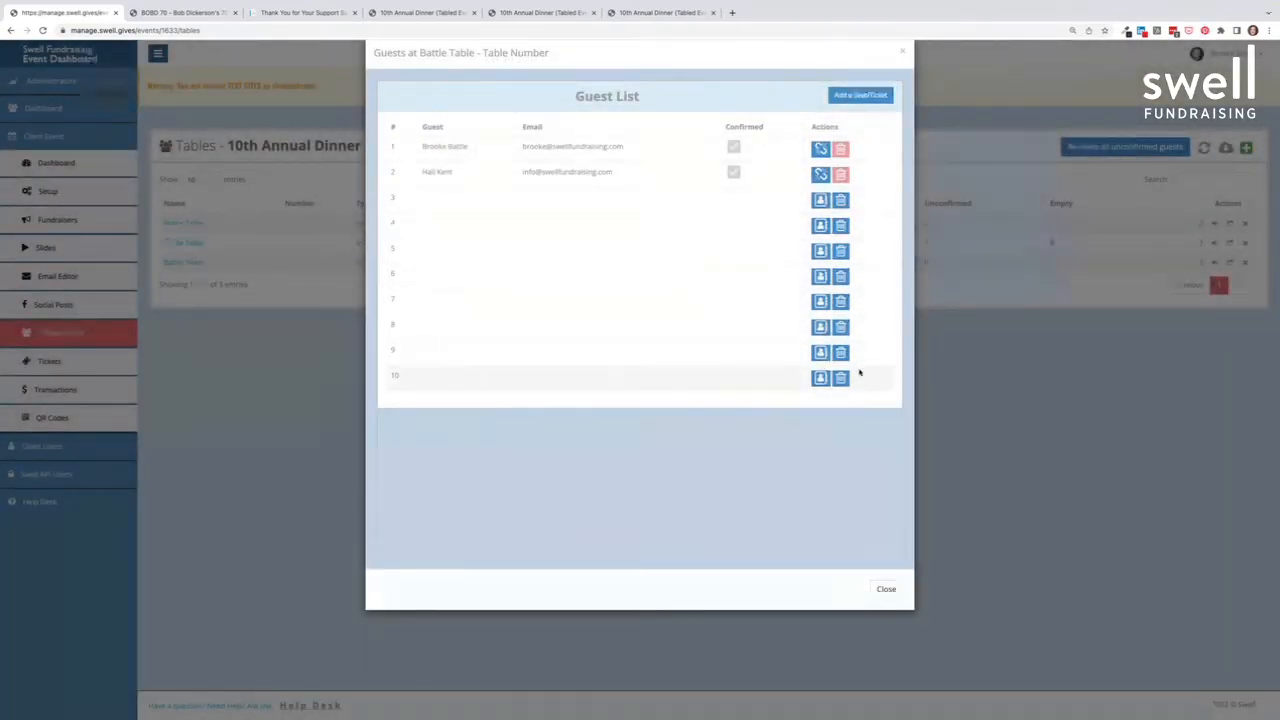
click(885, 591)
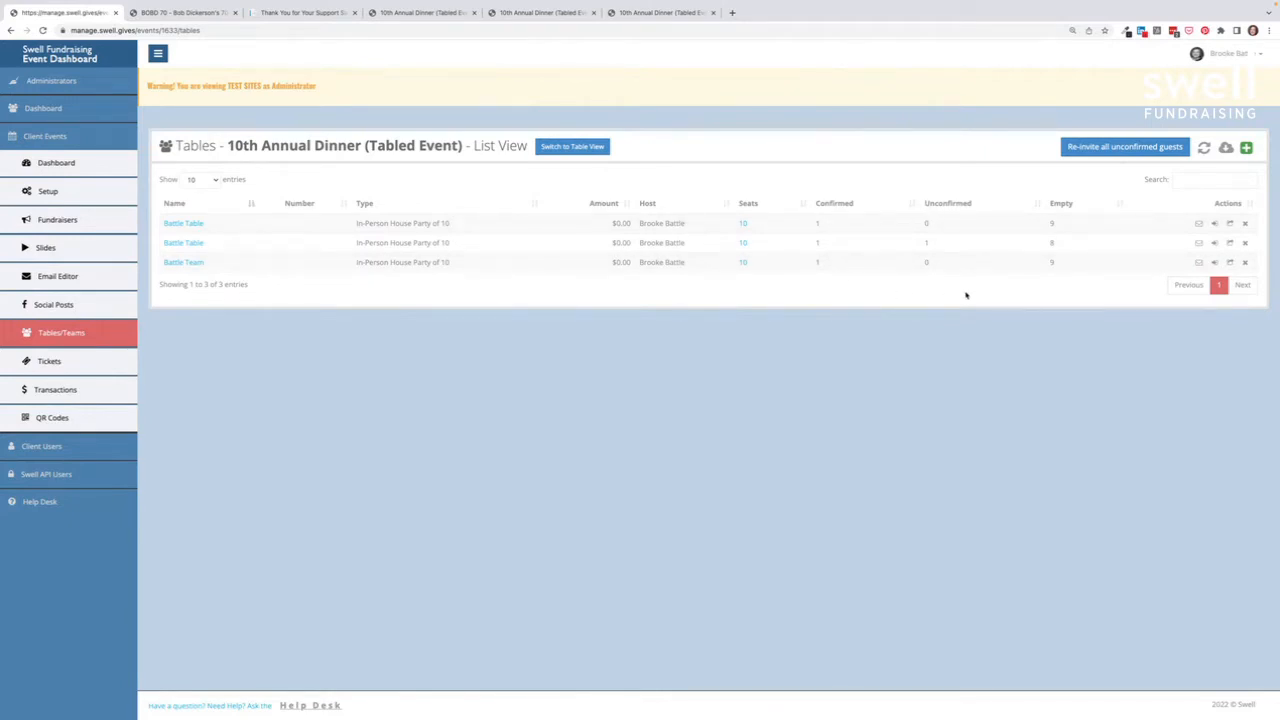
Step: Mark the second guest at the second Battle Table as Confirmed
scroll(1060, 278, down, 1)
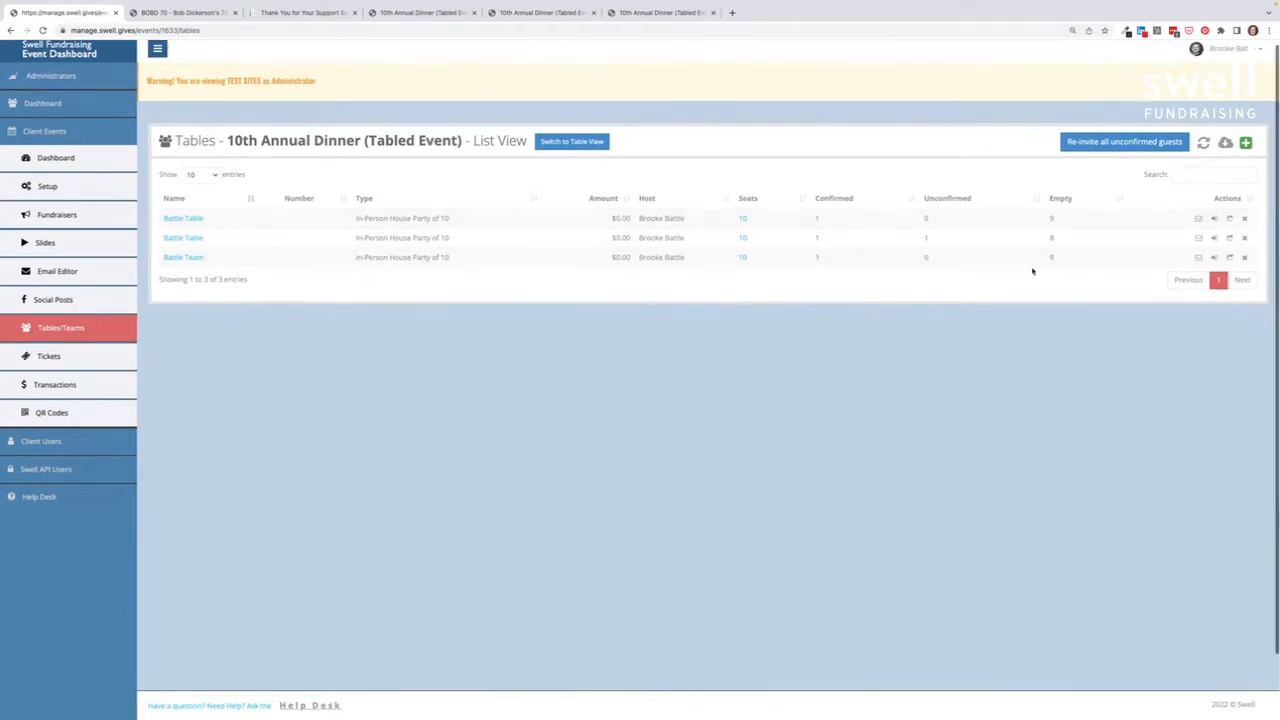
click(744, 240)
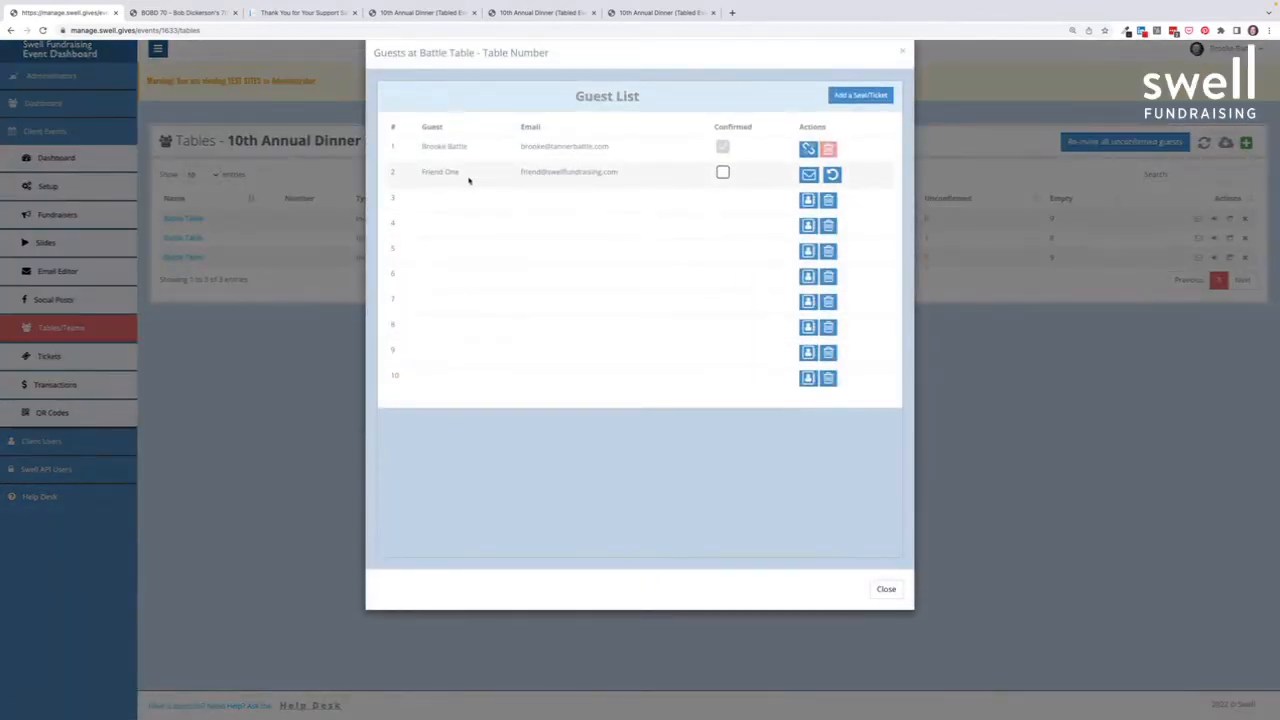
click(723, 173)
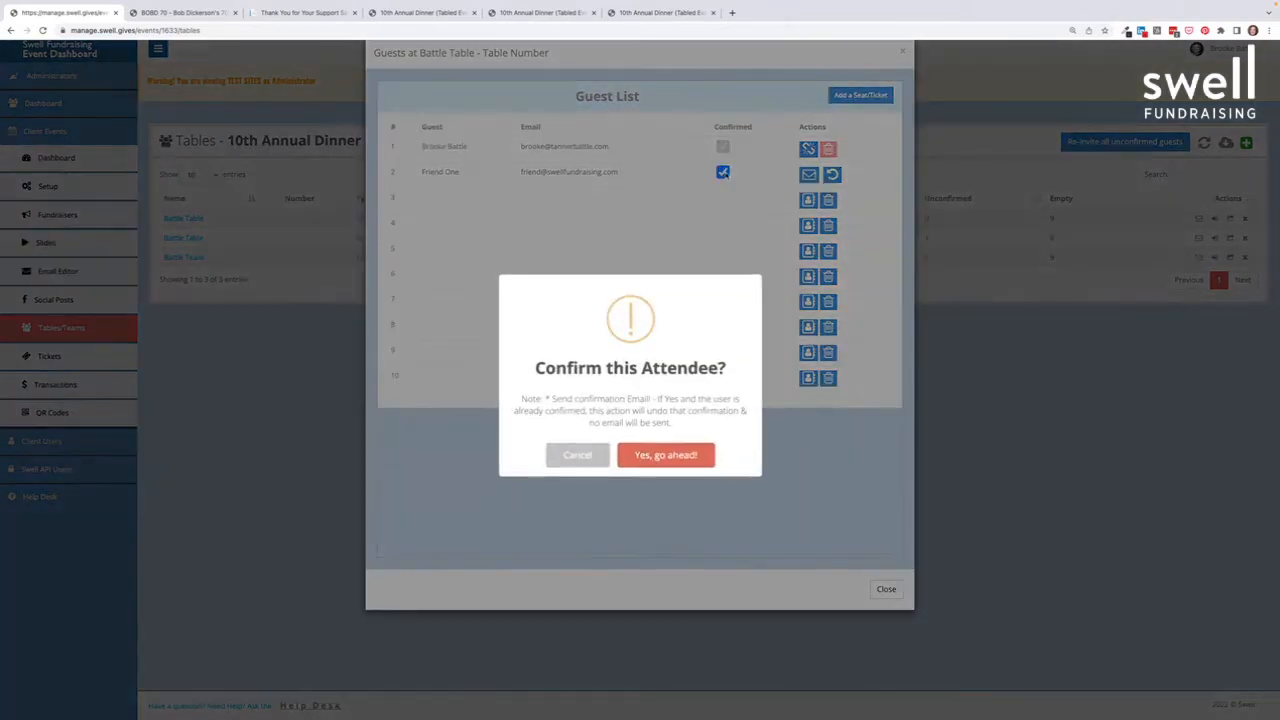
click(692, 454)
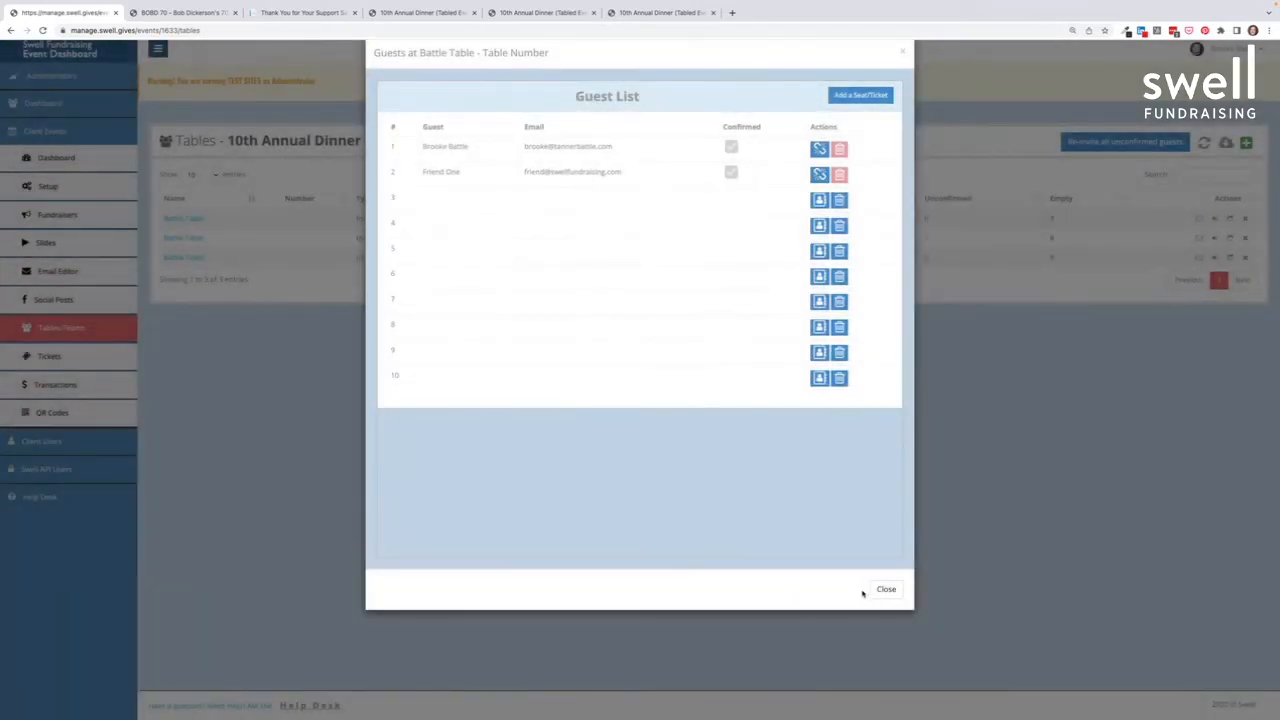
click(872, 592)
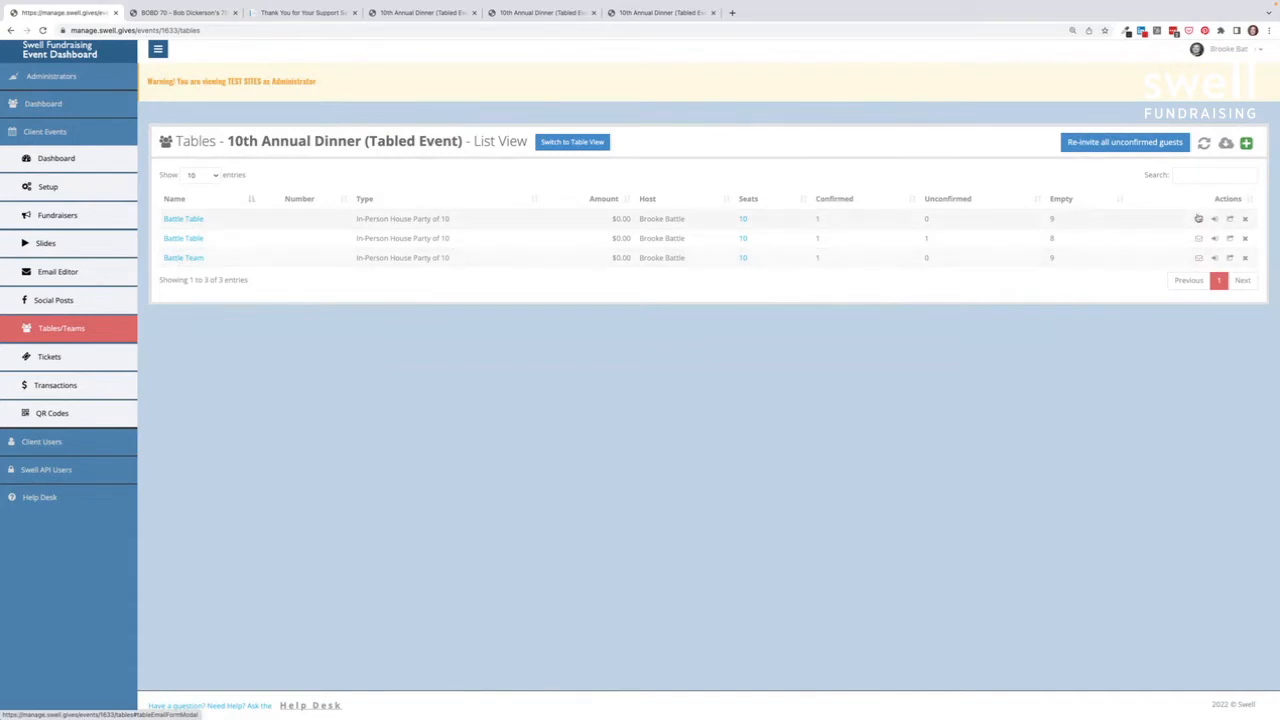
Step: Open that table's guest customization page in a new tab
scroll(1200, 268, down, 1)
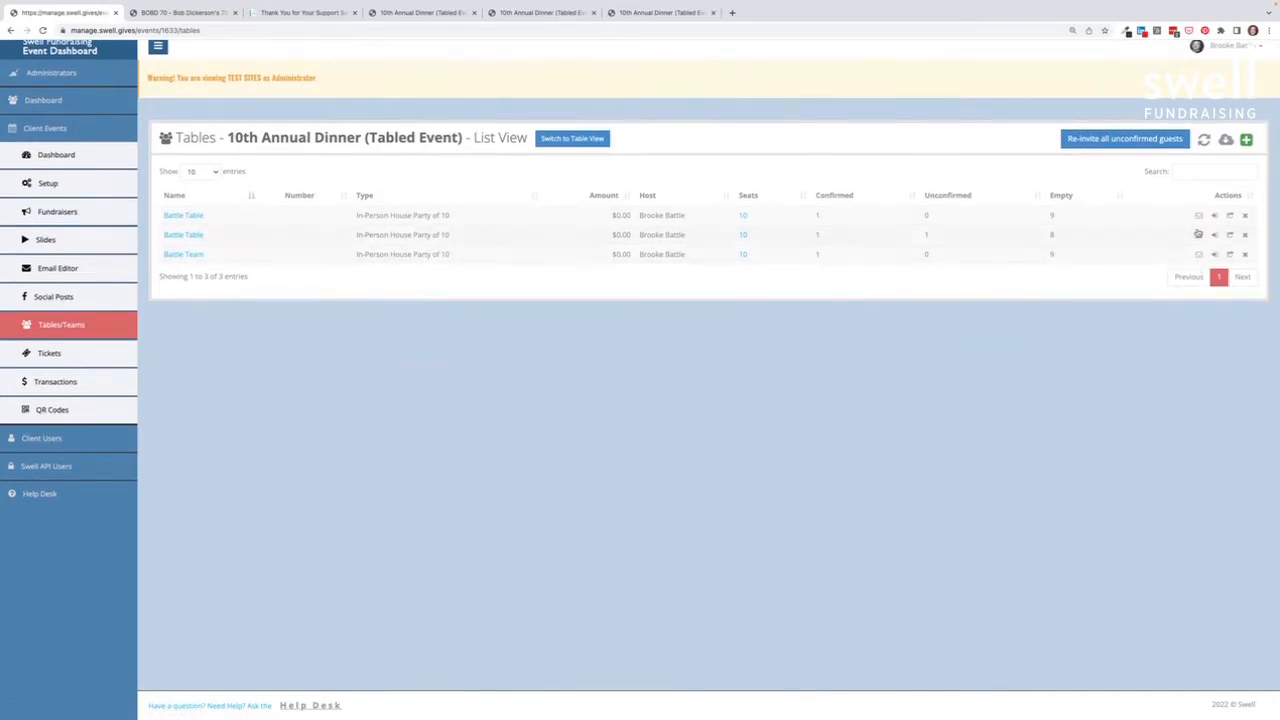
scroll(1200, 256, down, 1)
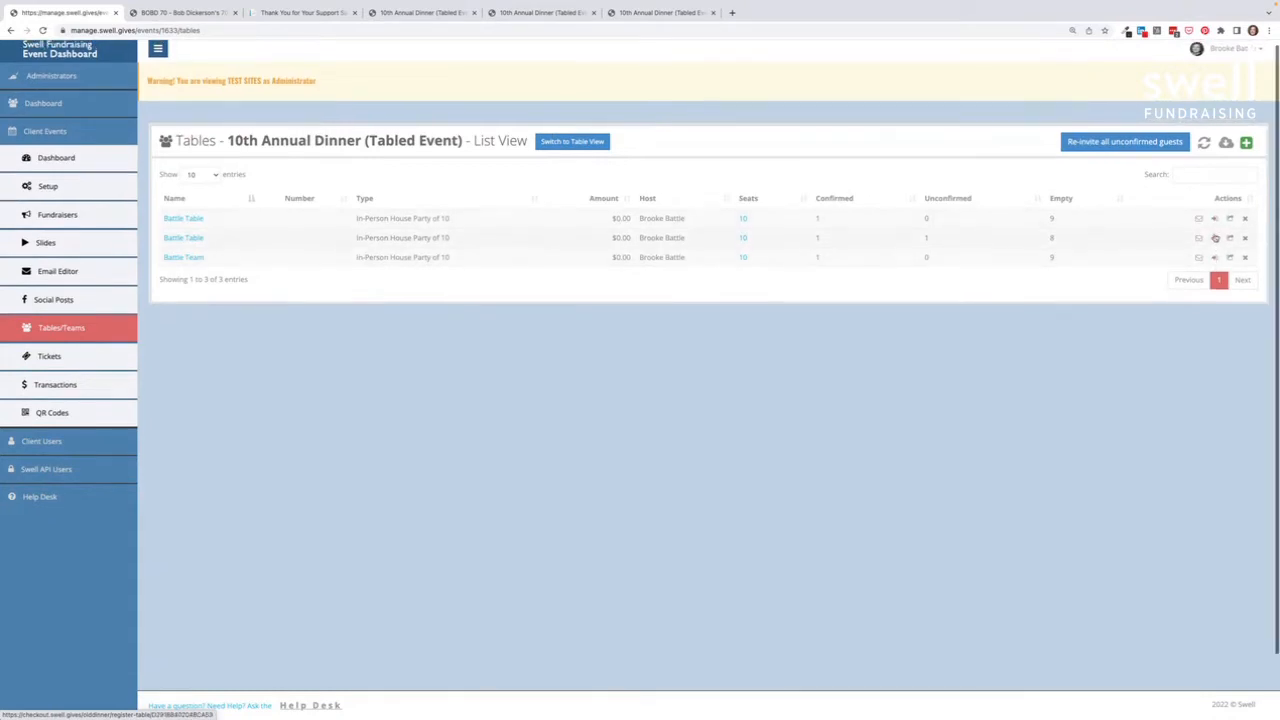
click(1216, 238)
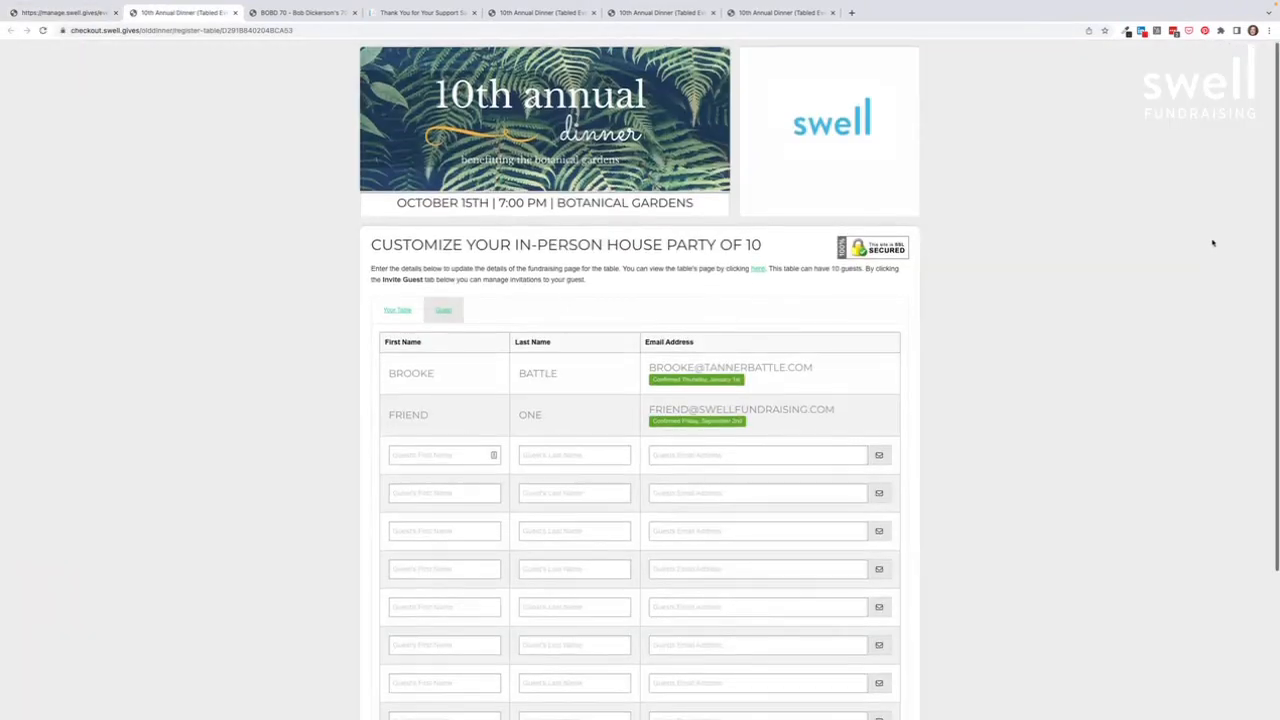
Step: Scroll to the Invite Guest rows on the Customize page, then return to the Tables list tab
scroll(1195, 253, down, 3)
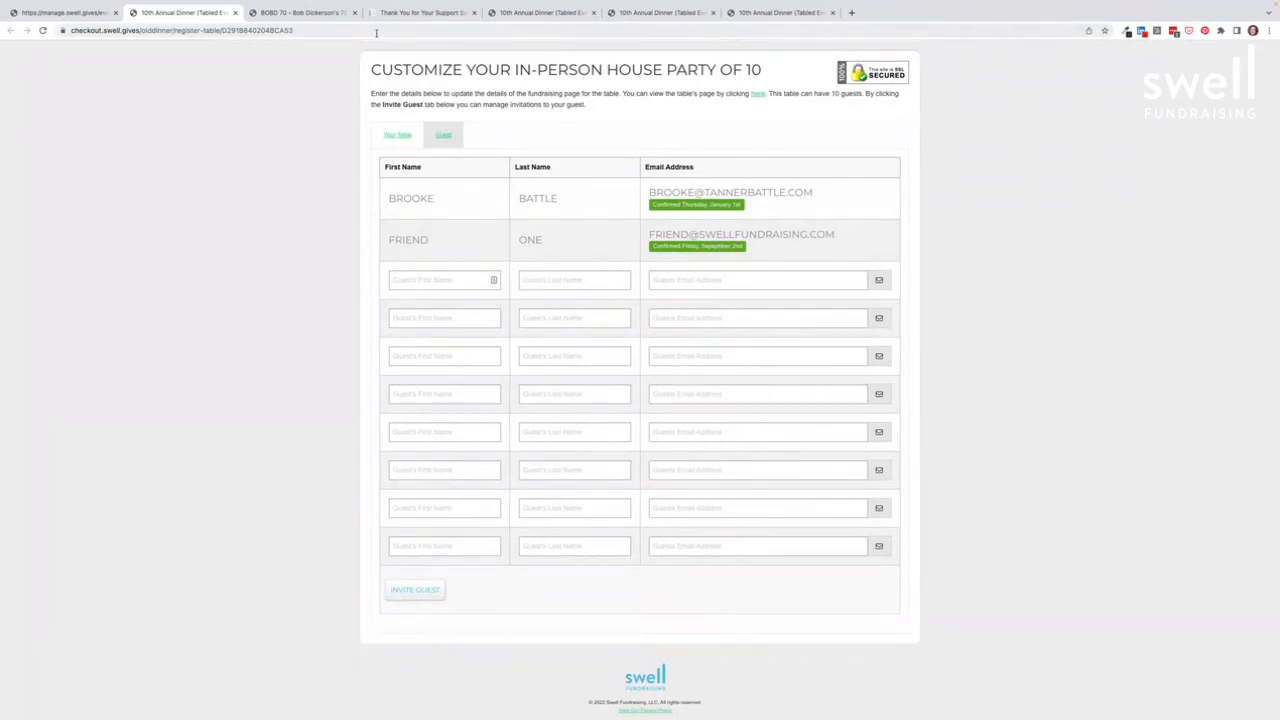
click(52, 14)
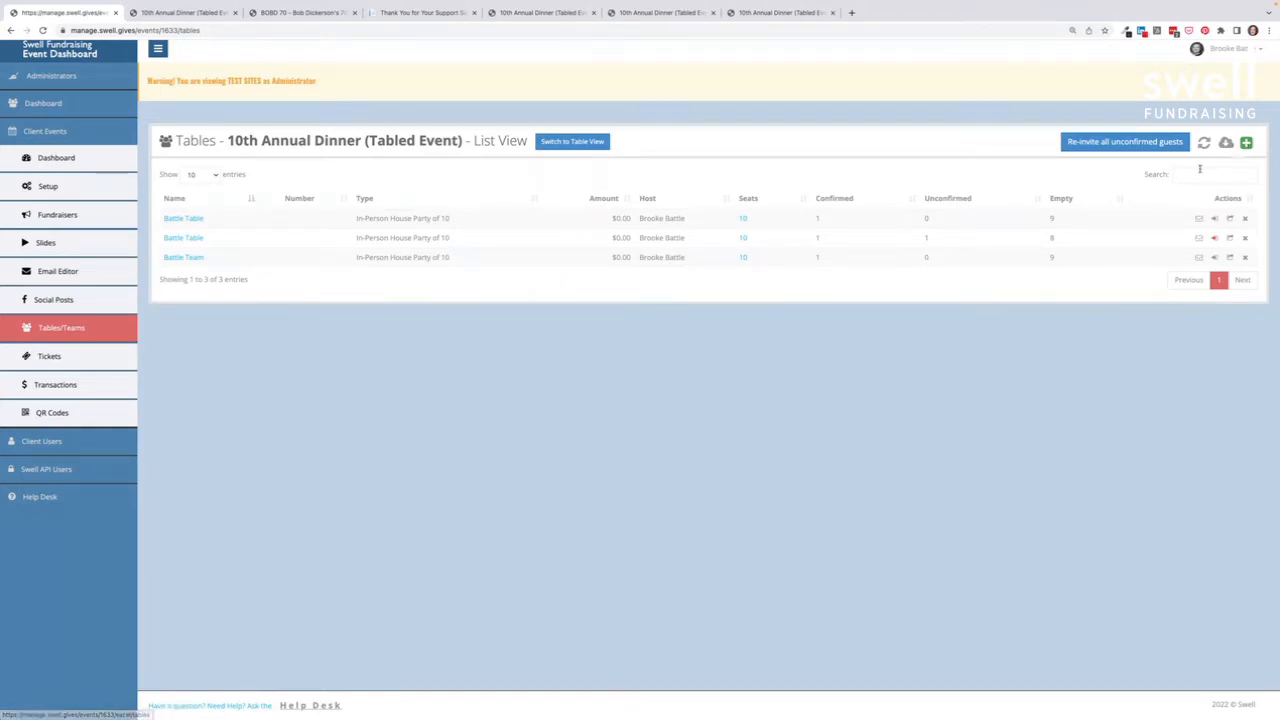
Step: Look over the new-table form's Select Type list and Number field without saving, then switch to Table View
click(1246, 143)
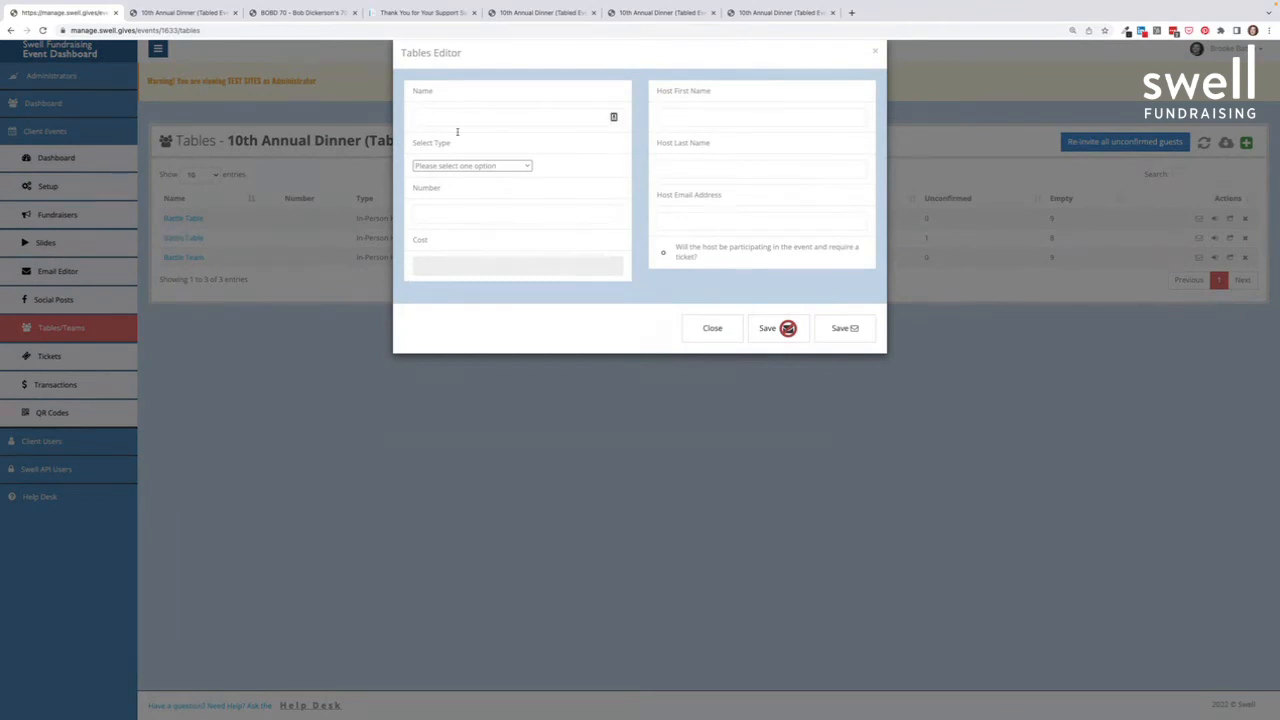
click(460, 166)
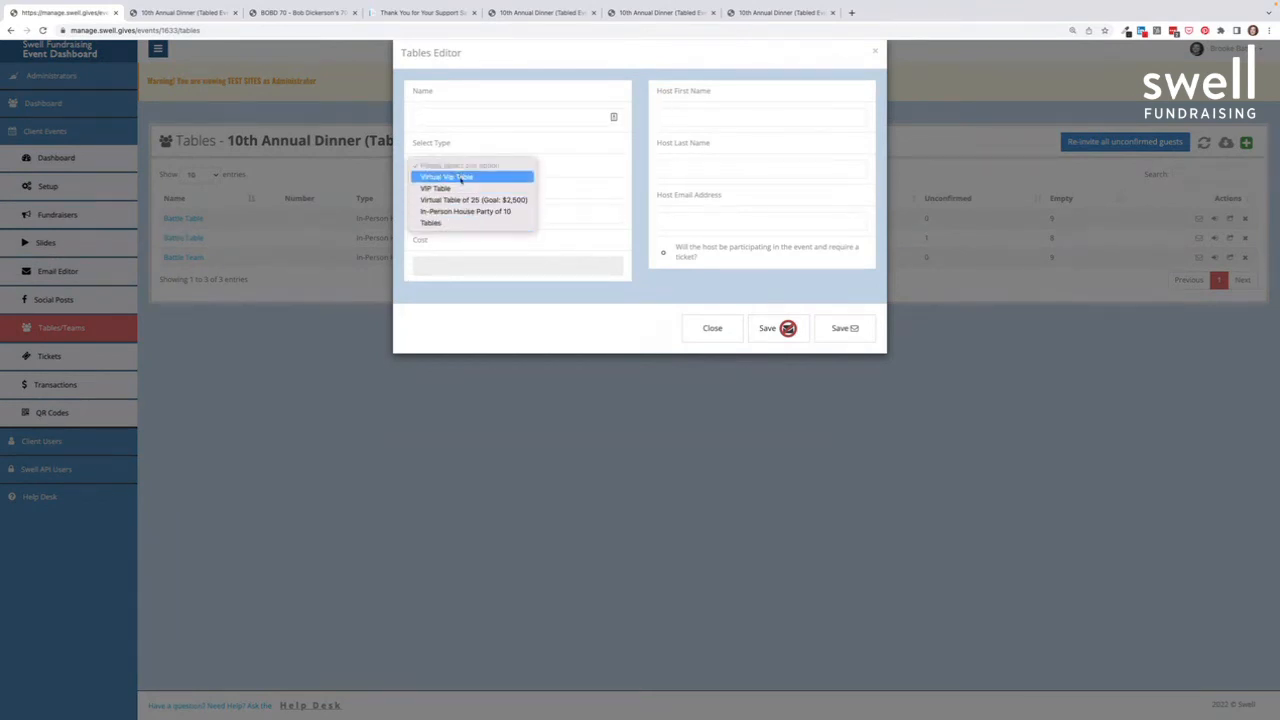
click(505, 365)
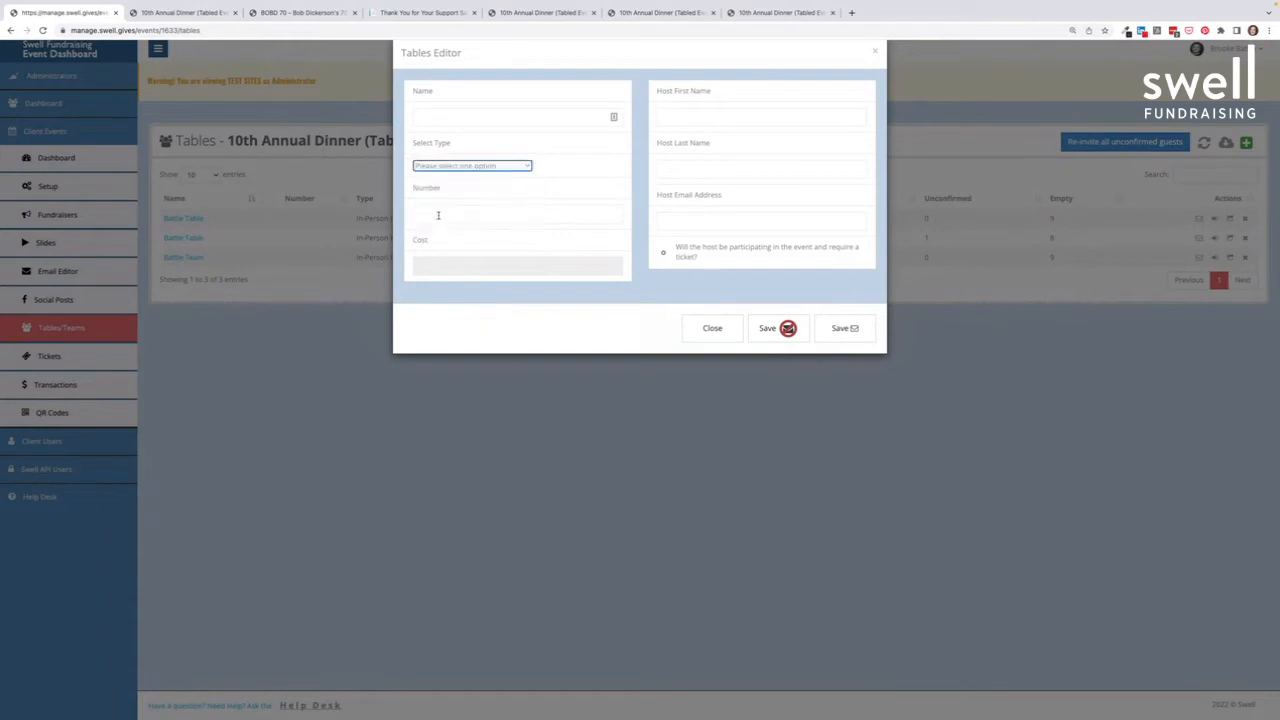
click(437, 214)
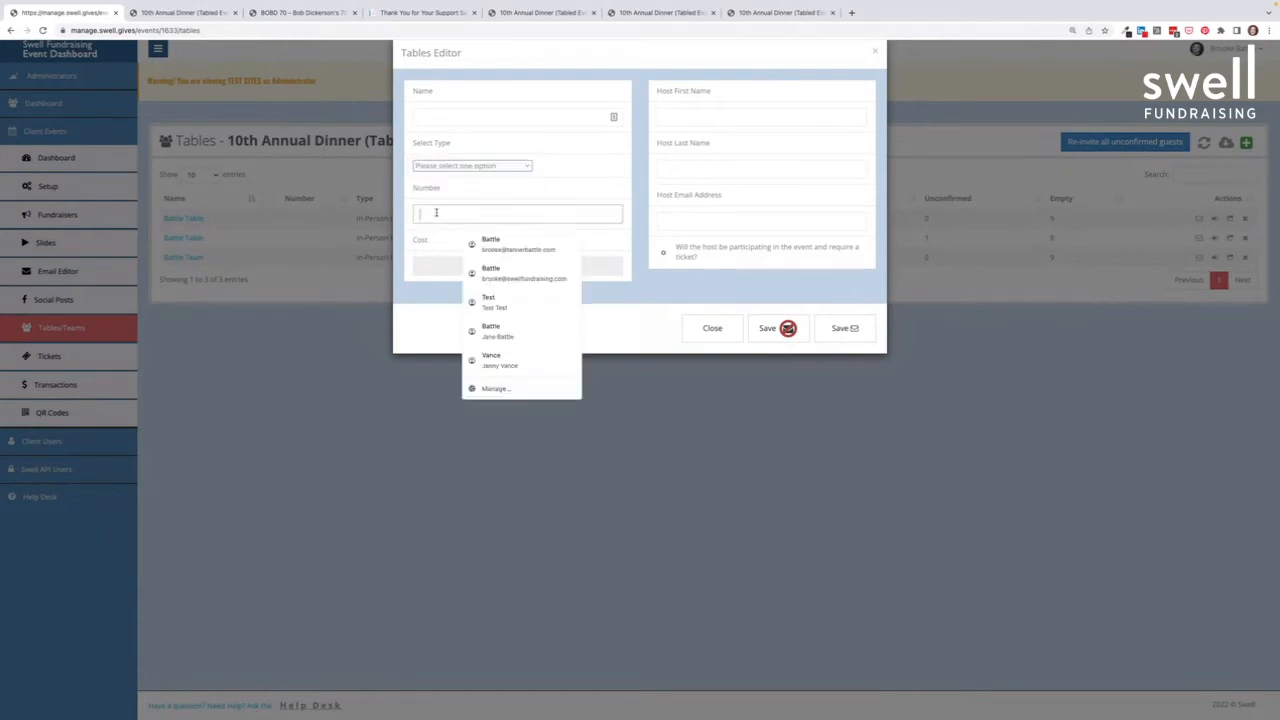
click(336, 354)
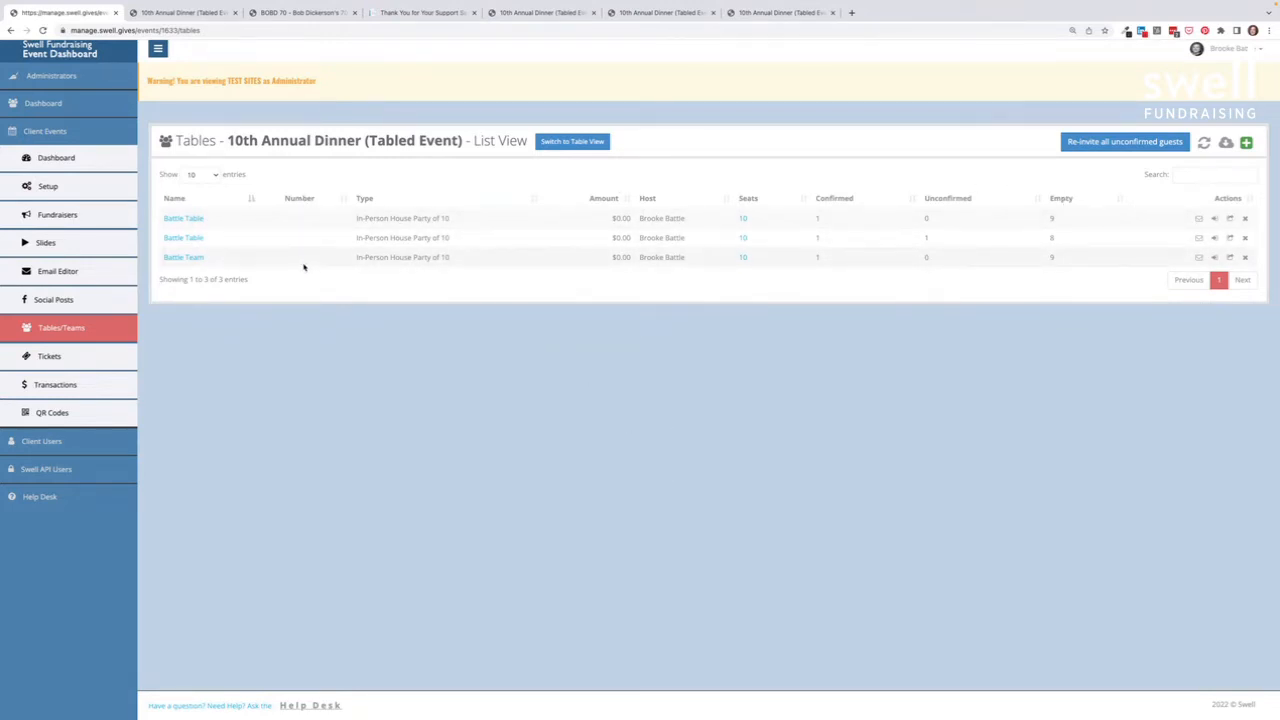
click(577, 143)
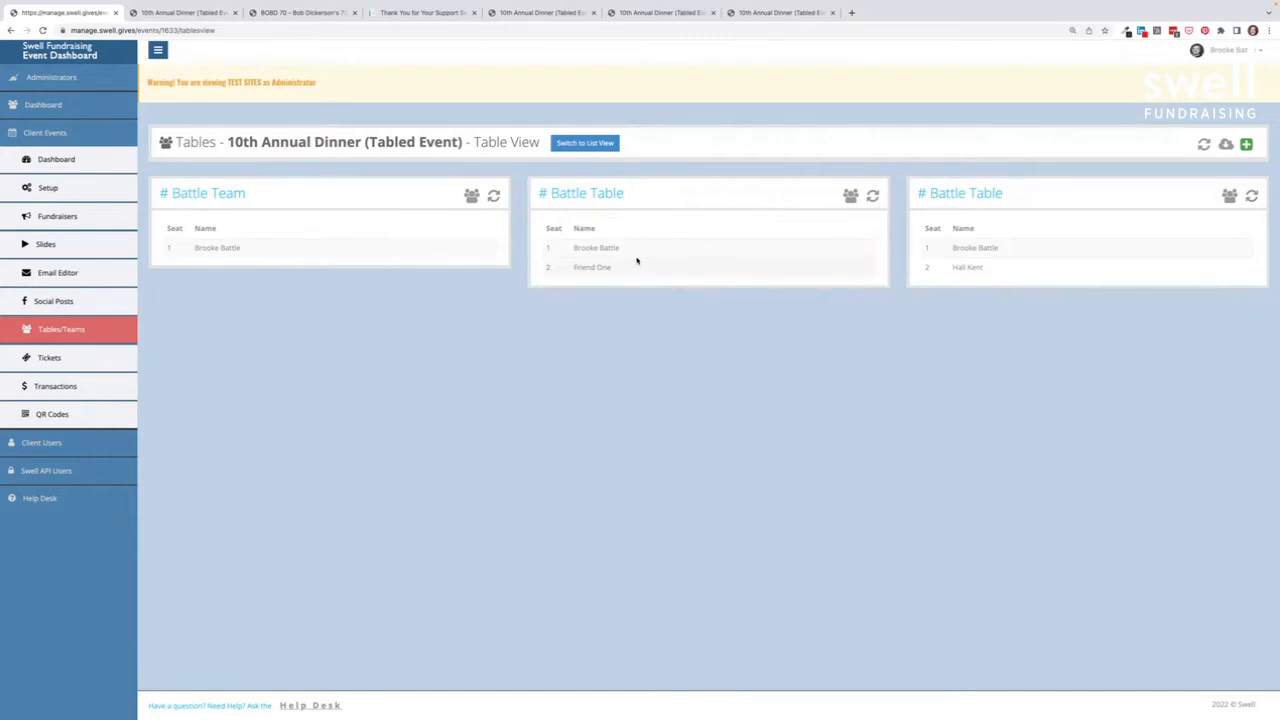
Step: Put the Tables page back in List View, showing 2, 2 and 1 confirmed guests per table
click(594, 146)
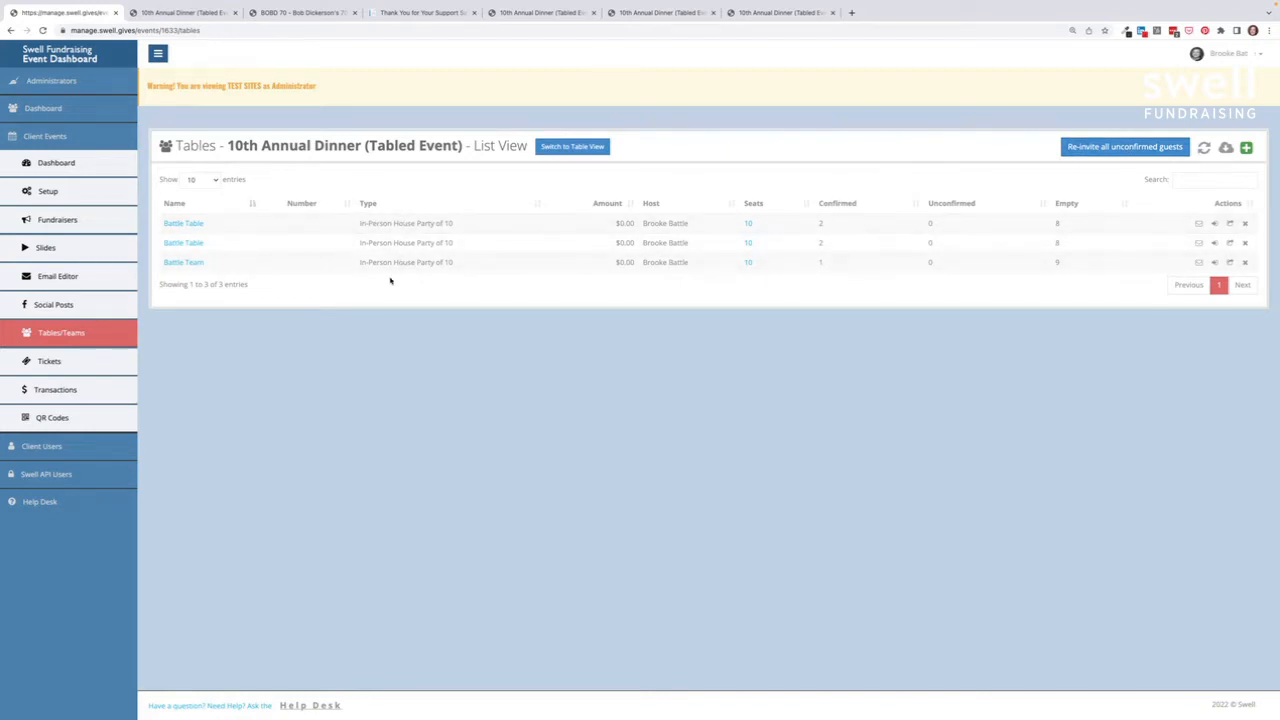
Step: Check the event's tickets and the new-ticket form's Battle Table option, then open the Transactions list
click(55, 362)
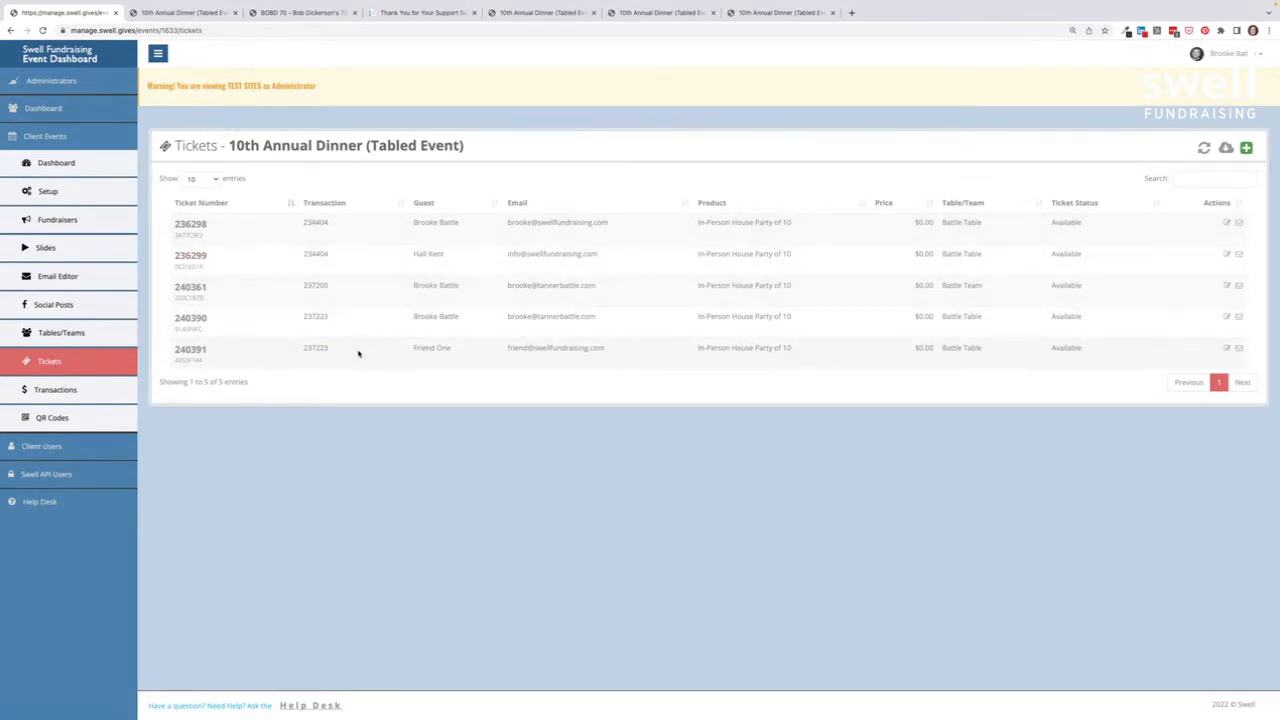
scroll(375, 368, down, 1)
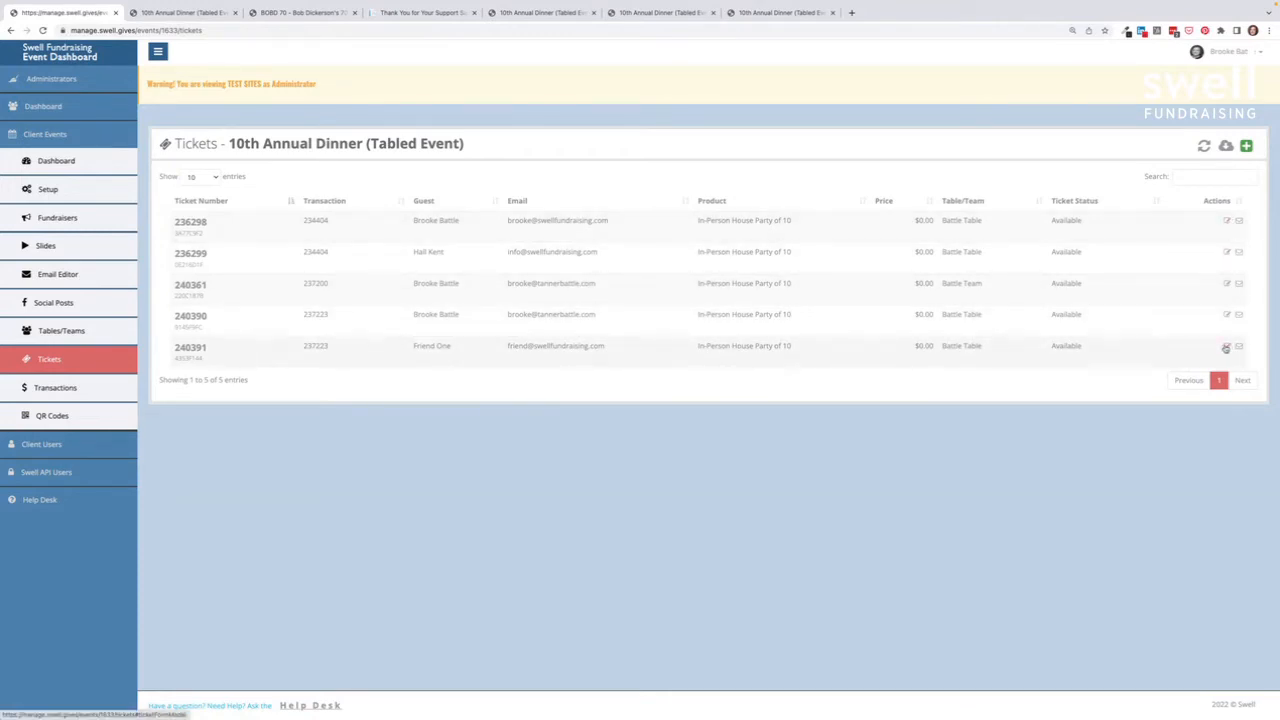
click(1246, 146)
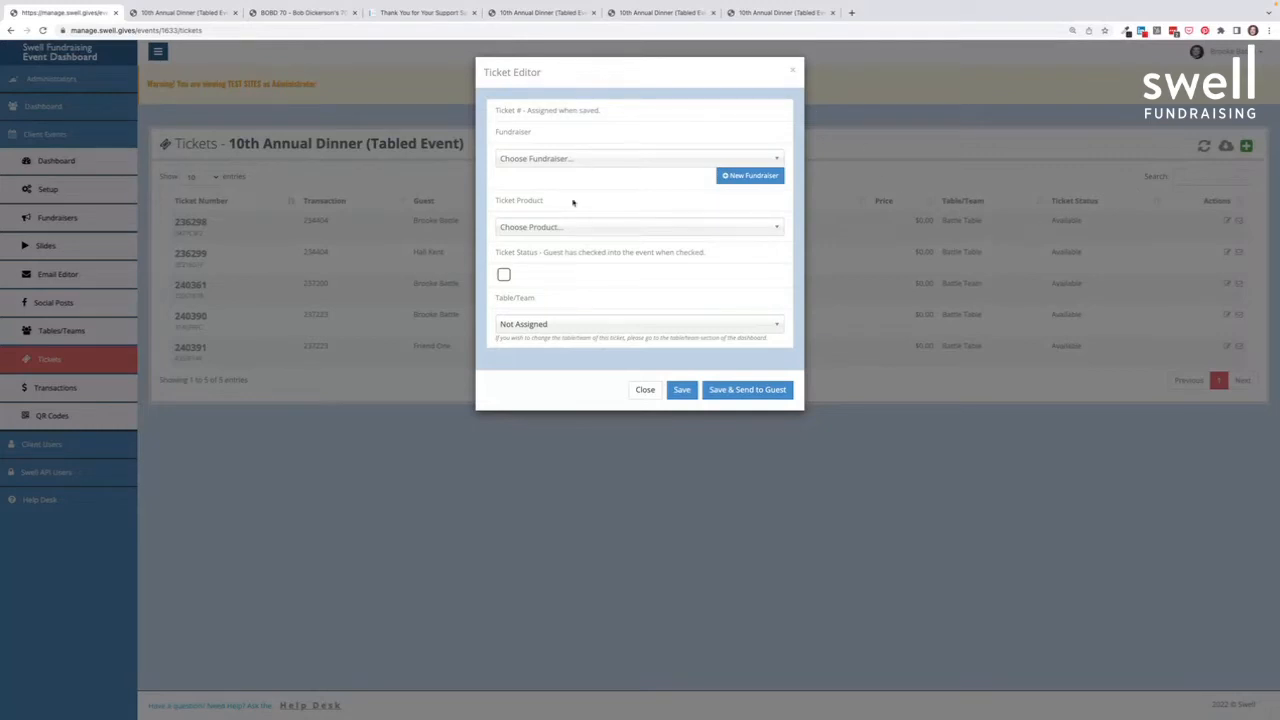
click(565, 329)
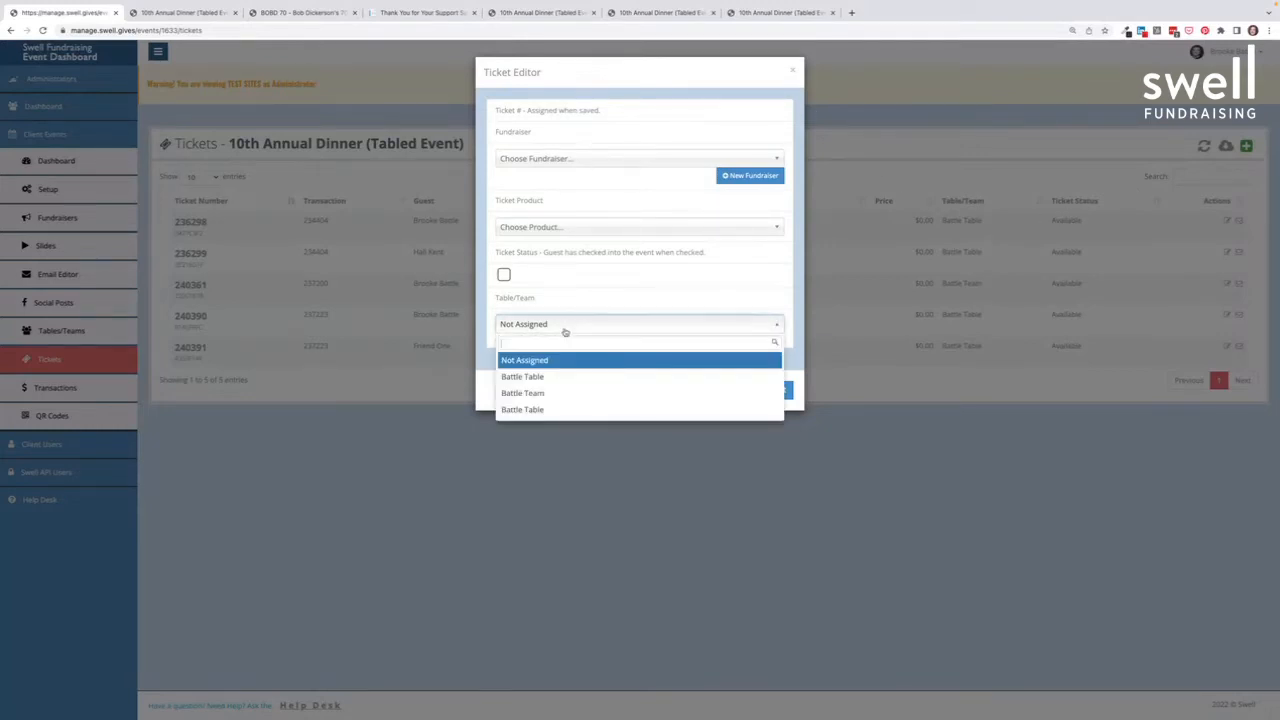
click(569, 416)
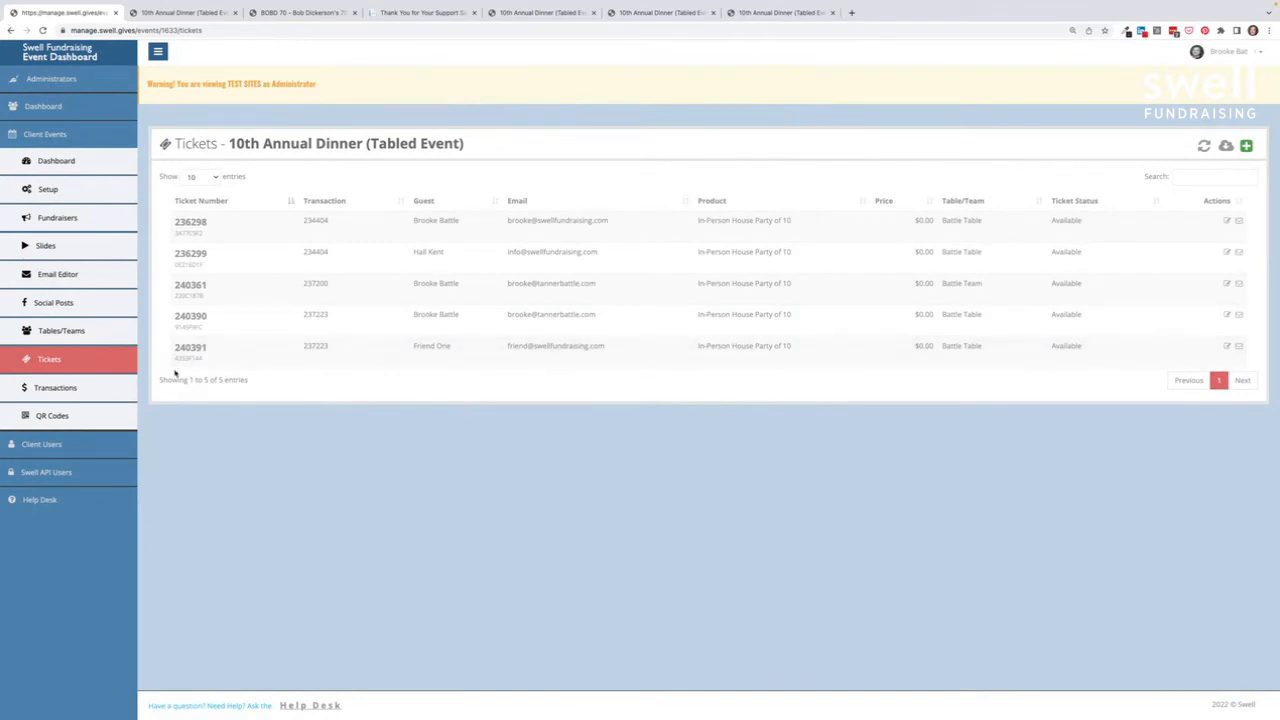
click(72, 389)
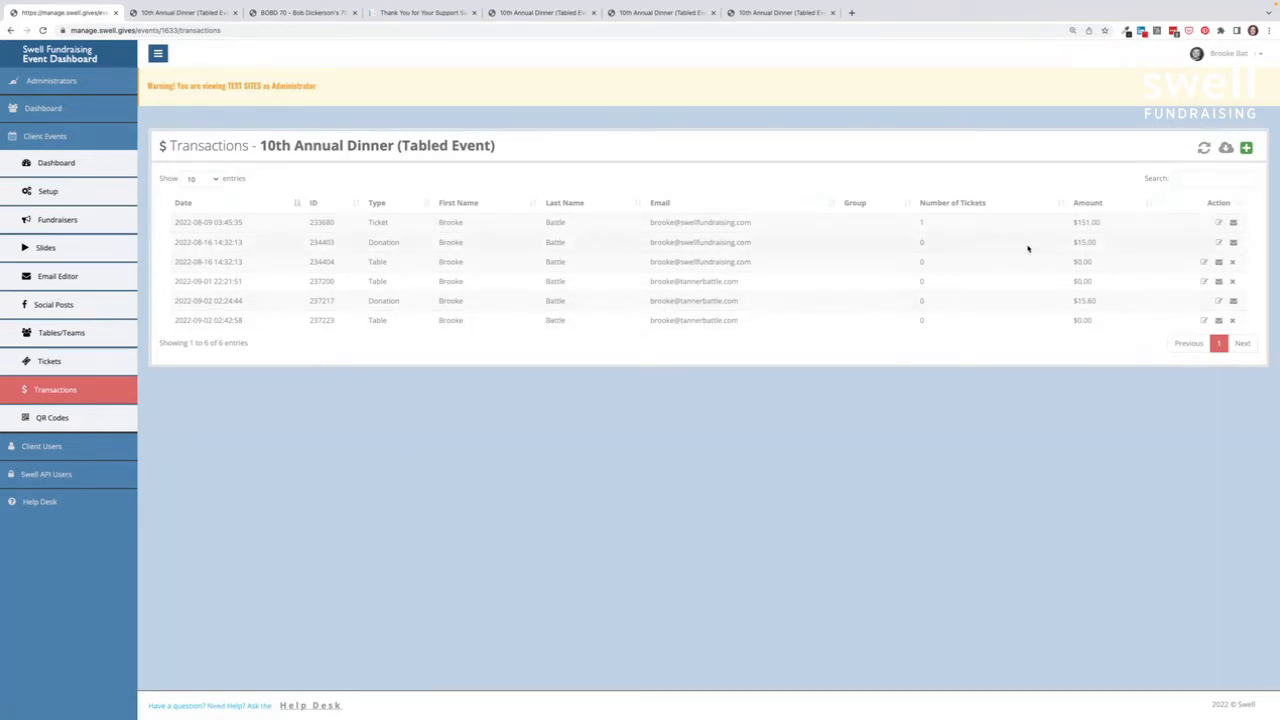
click(1246, 150)
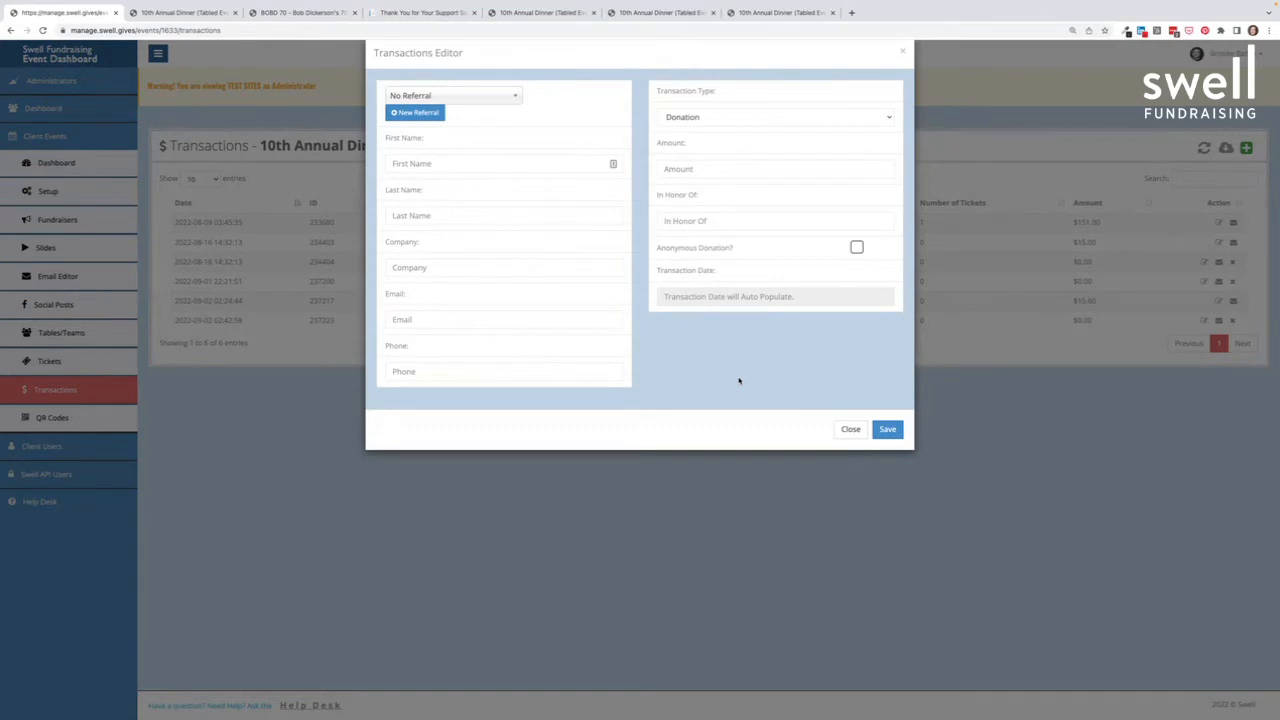
click(850, 437)
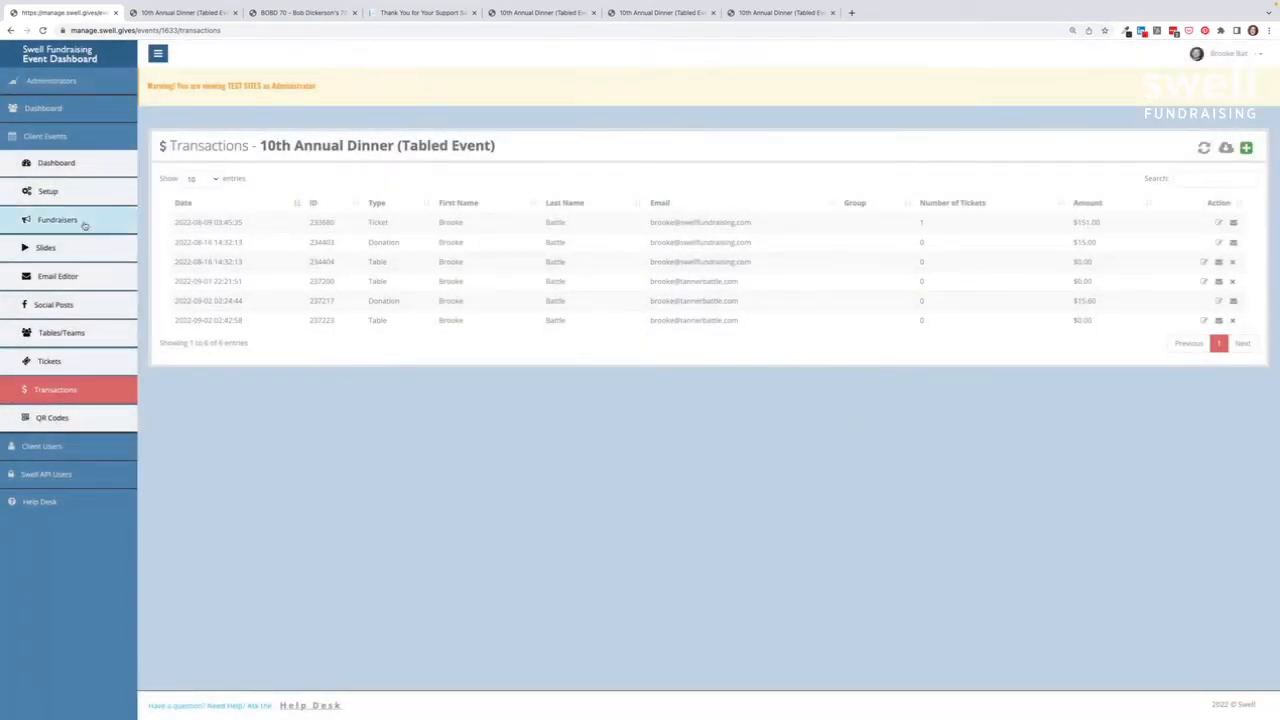
Step: Discard a new-event form from the events list and open the 10th Annual Dinner (Tabled Event) dashboard
click(57, 143)
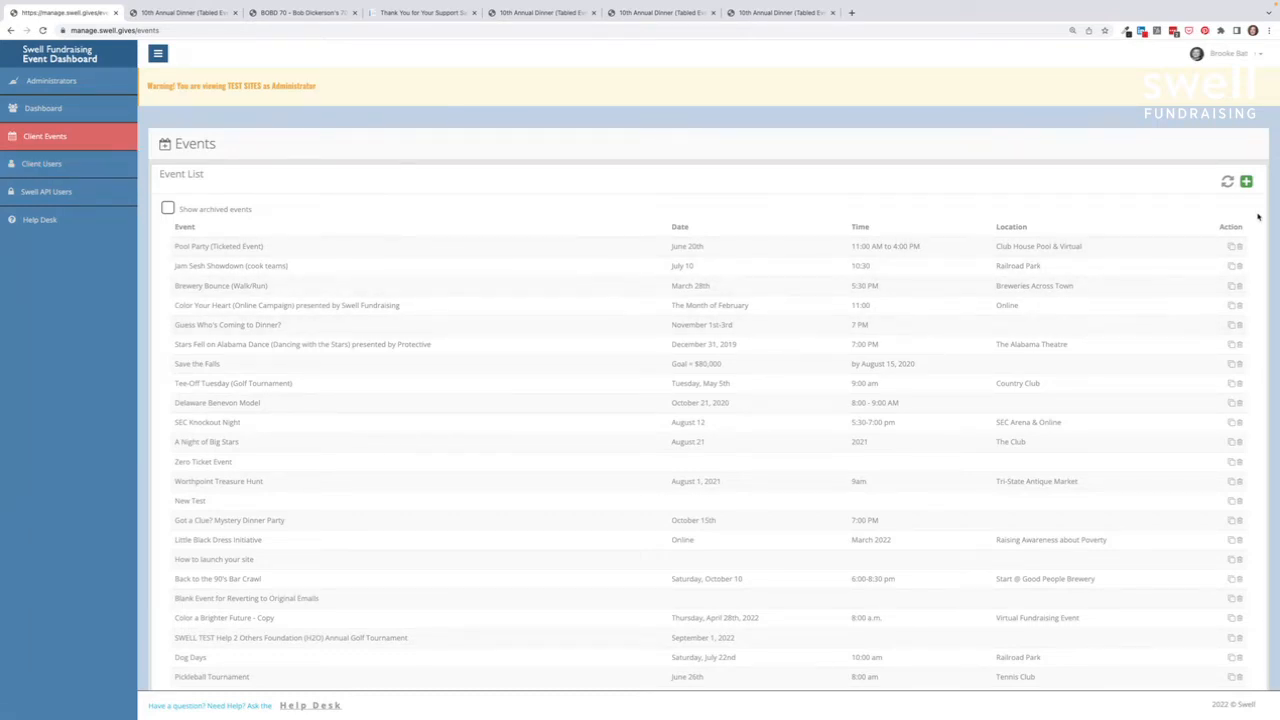
click(1246, 182)
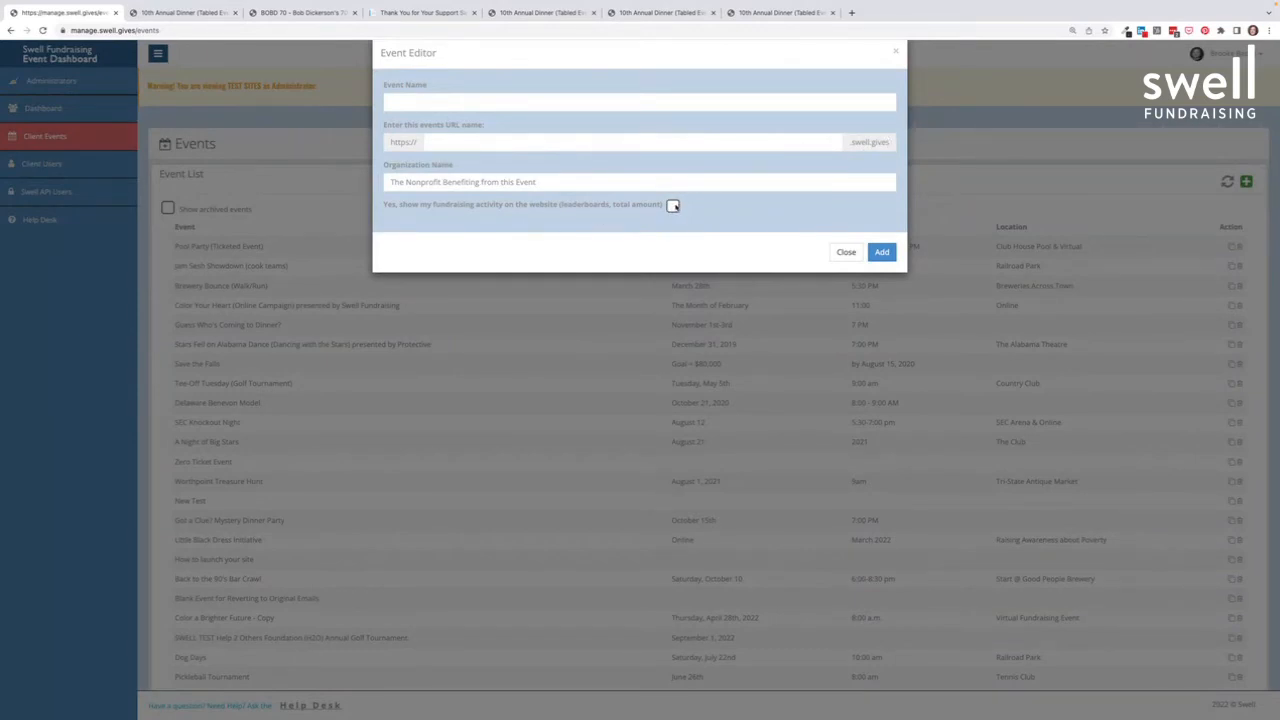
click(848, 254)
scroll(478, 447, down, 3)
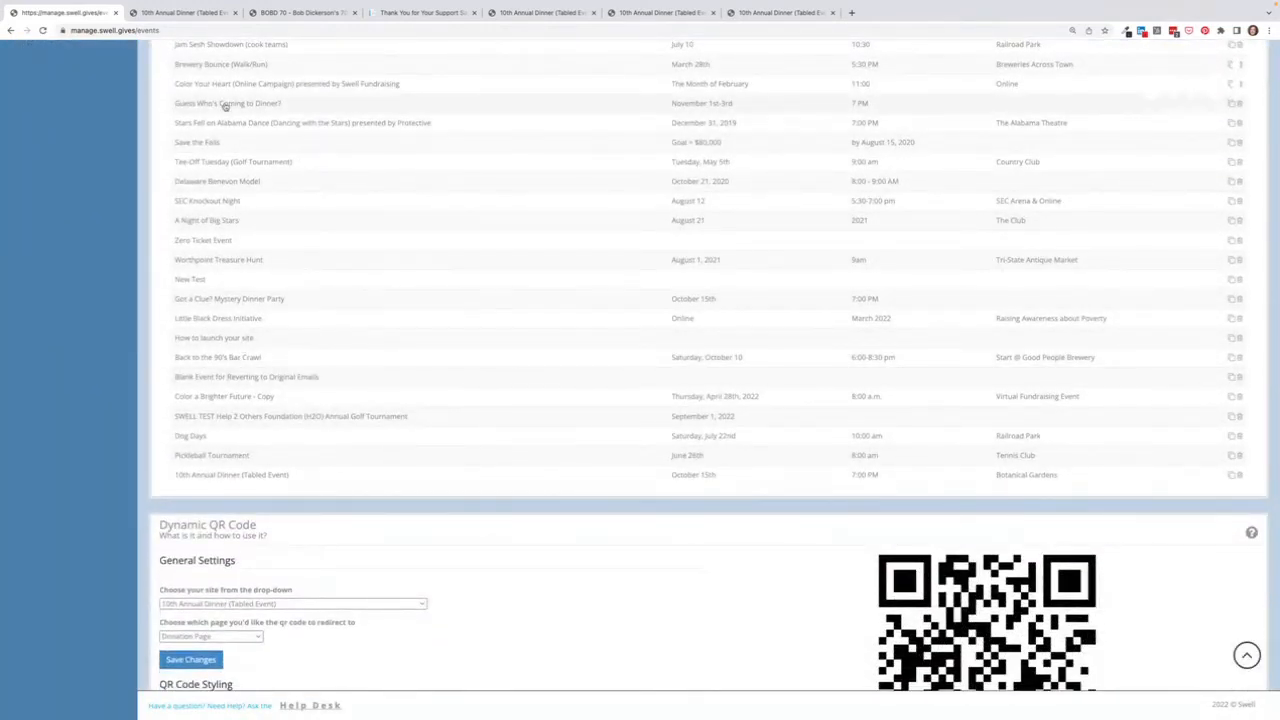
click(221, 476)
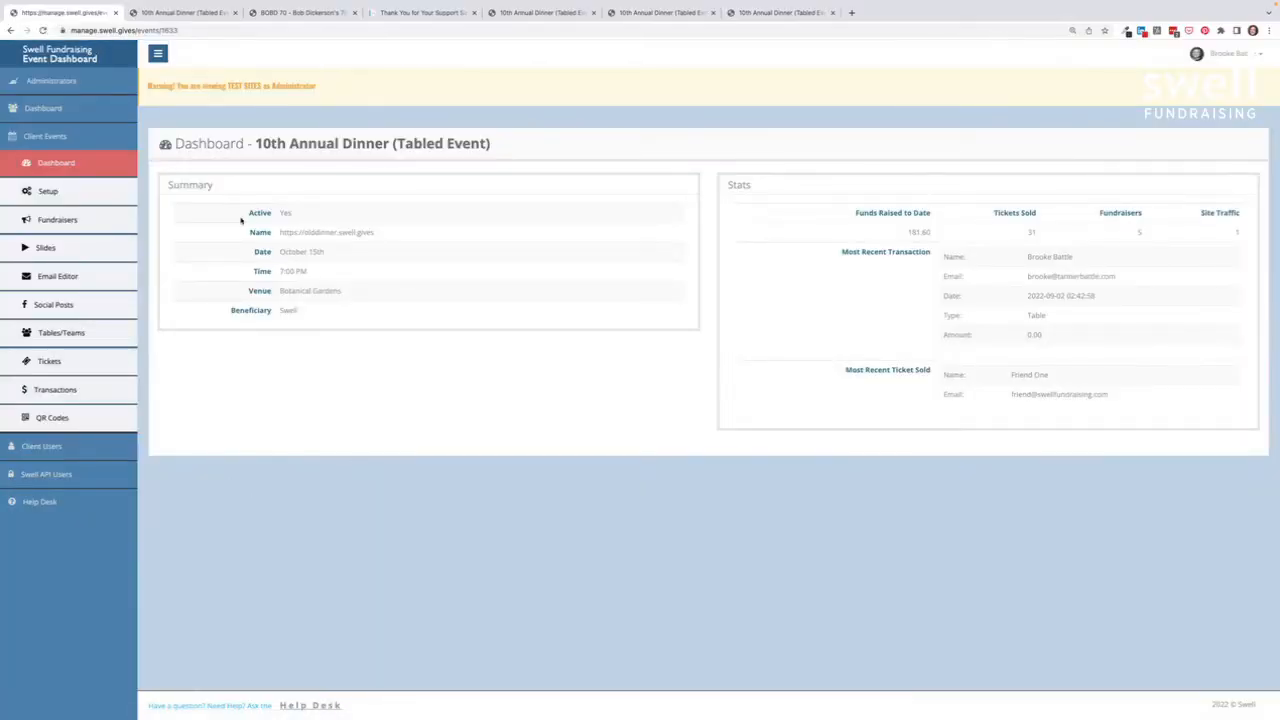
Step: Open the event's Setup and scroll down through its Branding images
click(48, 192)
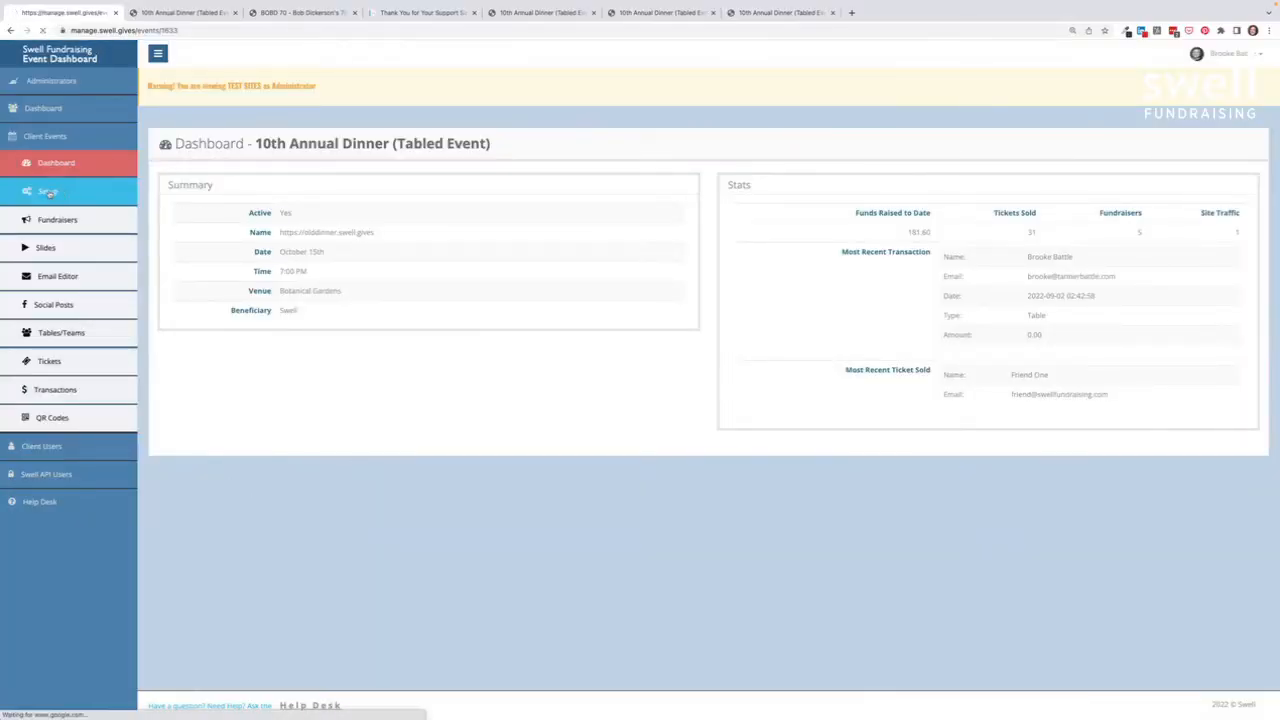
scroll(48, 194, down, 1)
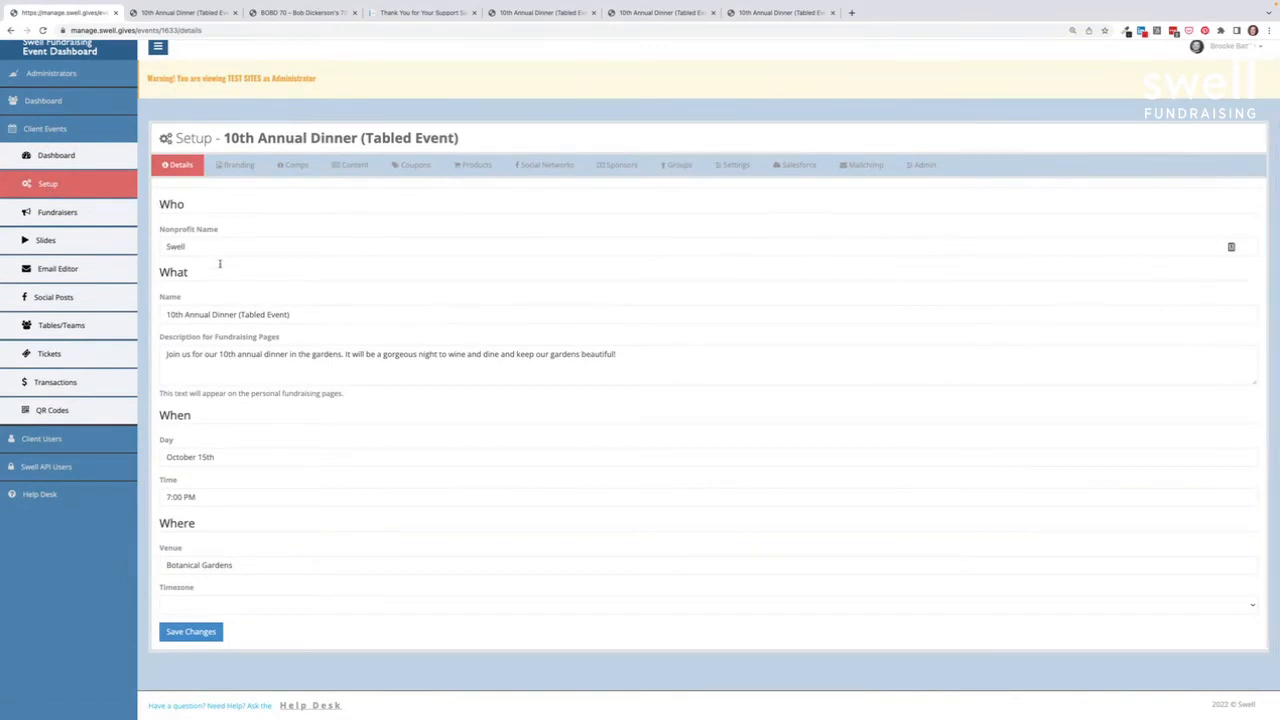
scroll(250, 470, down, 1)
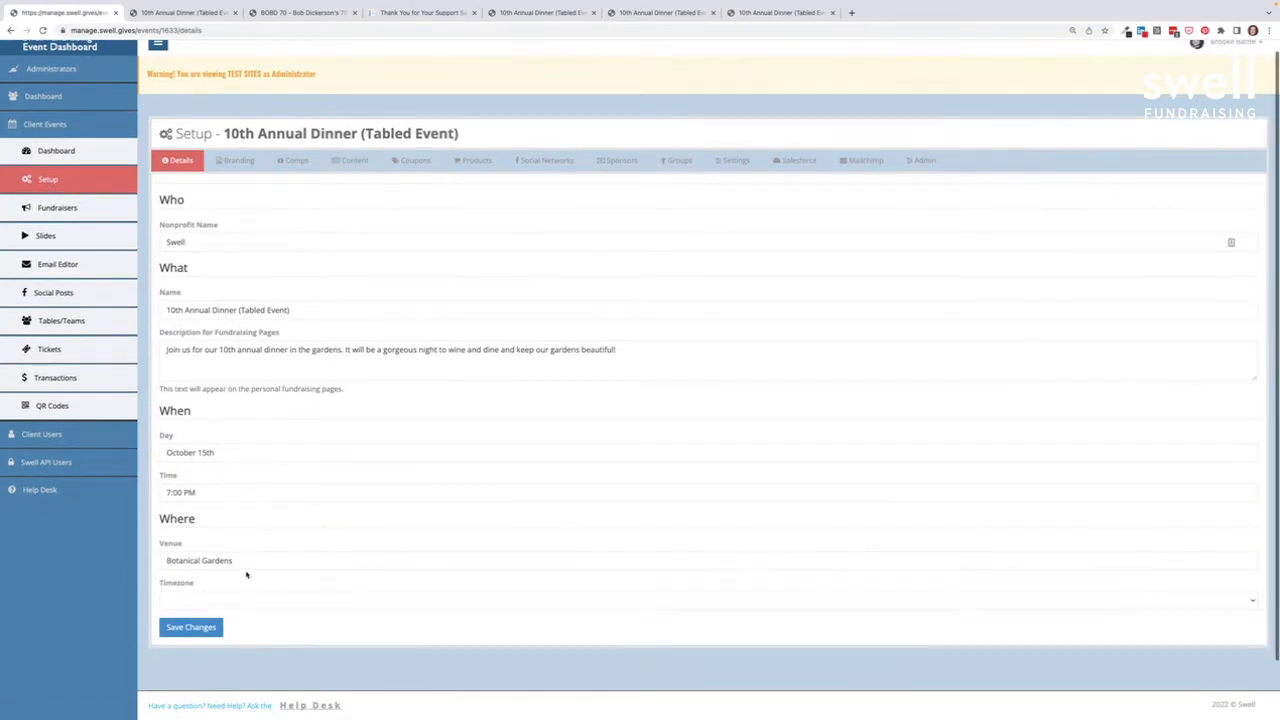
click(238, 160)
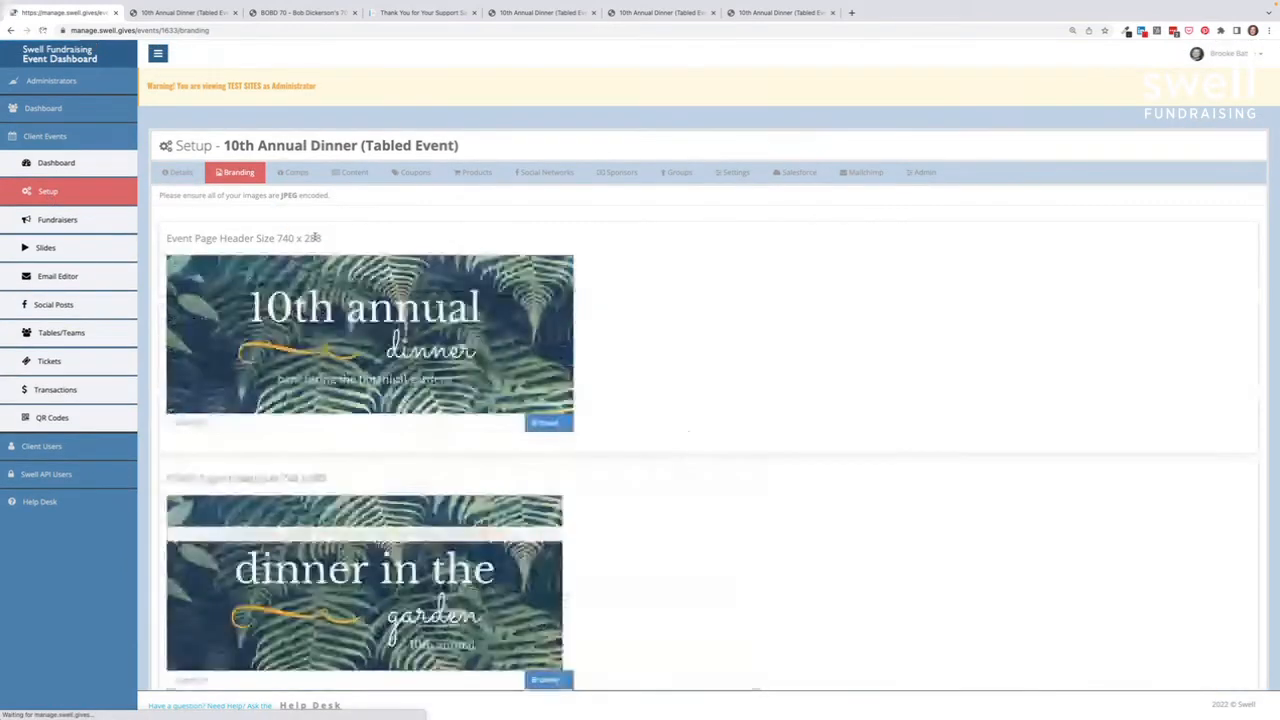
scroll(315, 239, down, 5)
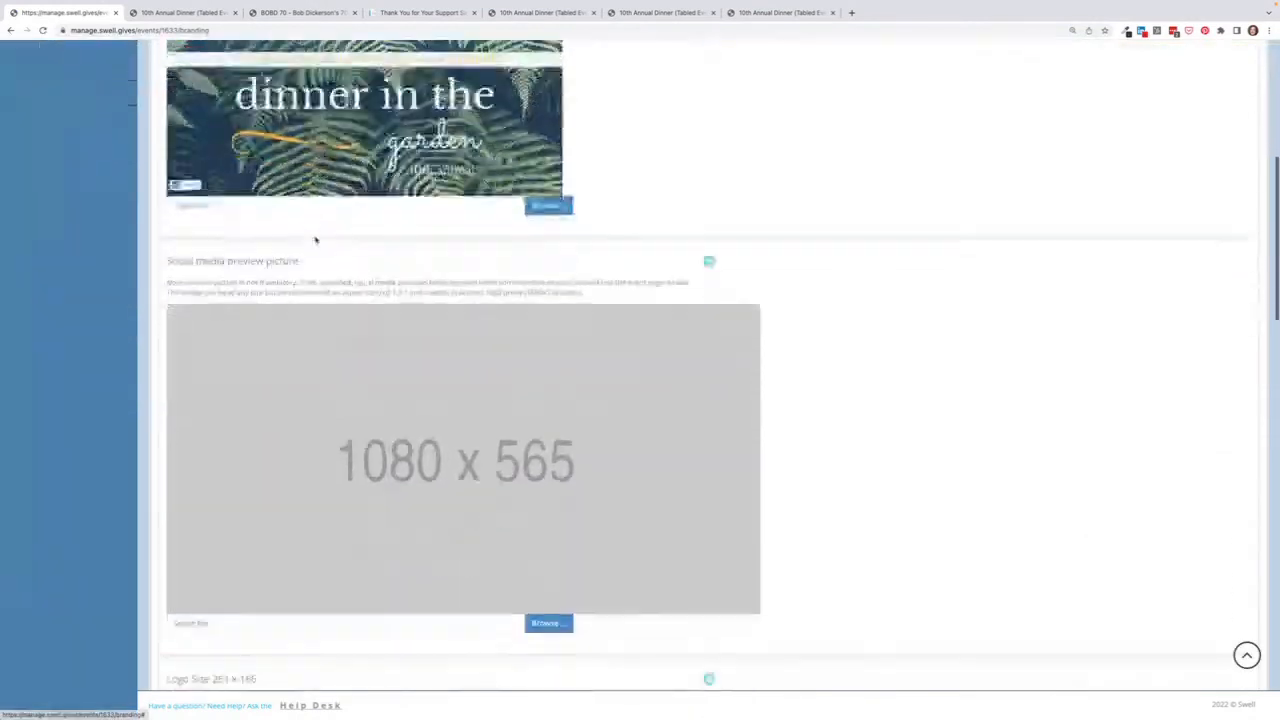
scroll(315, 239, down, 5)
scroll(315, 239, down, 5)
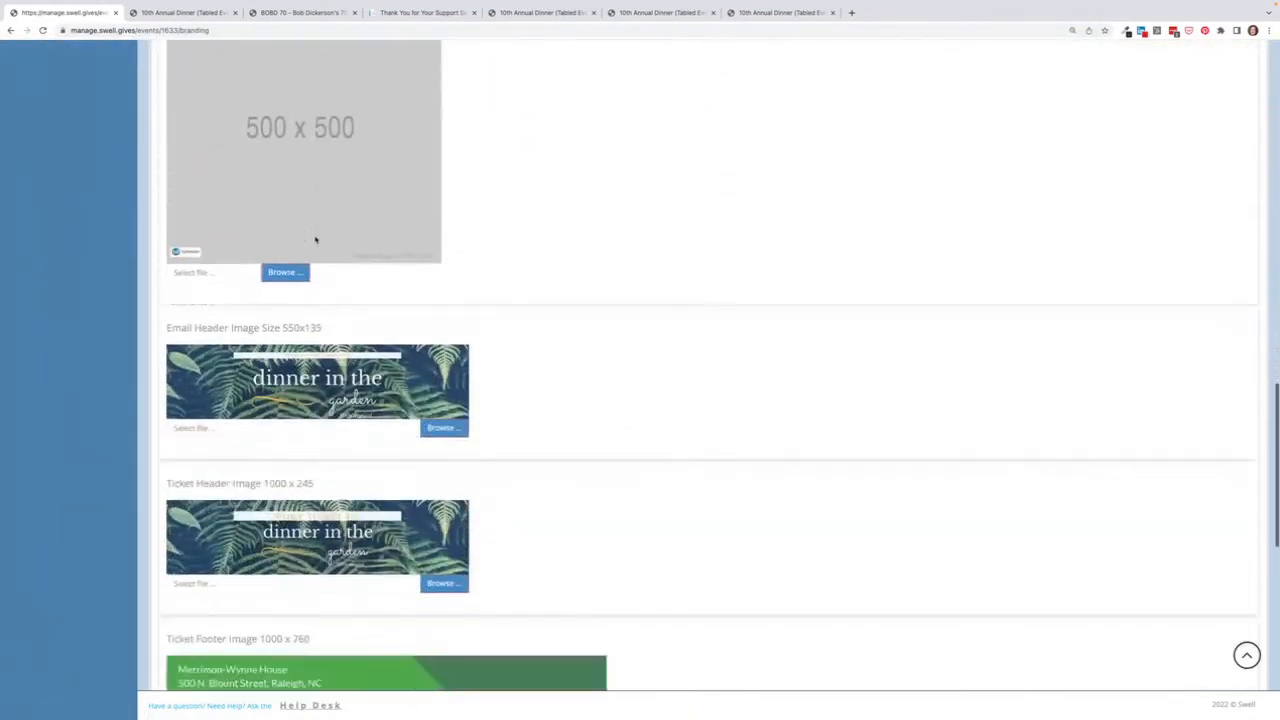
scroll(315, 239, down, 1)
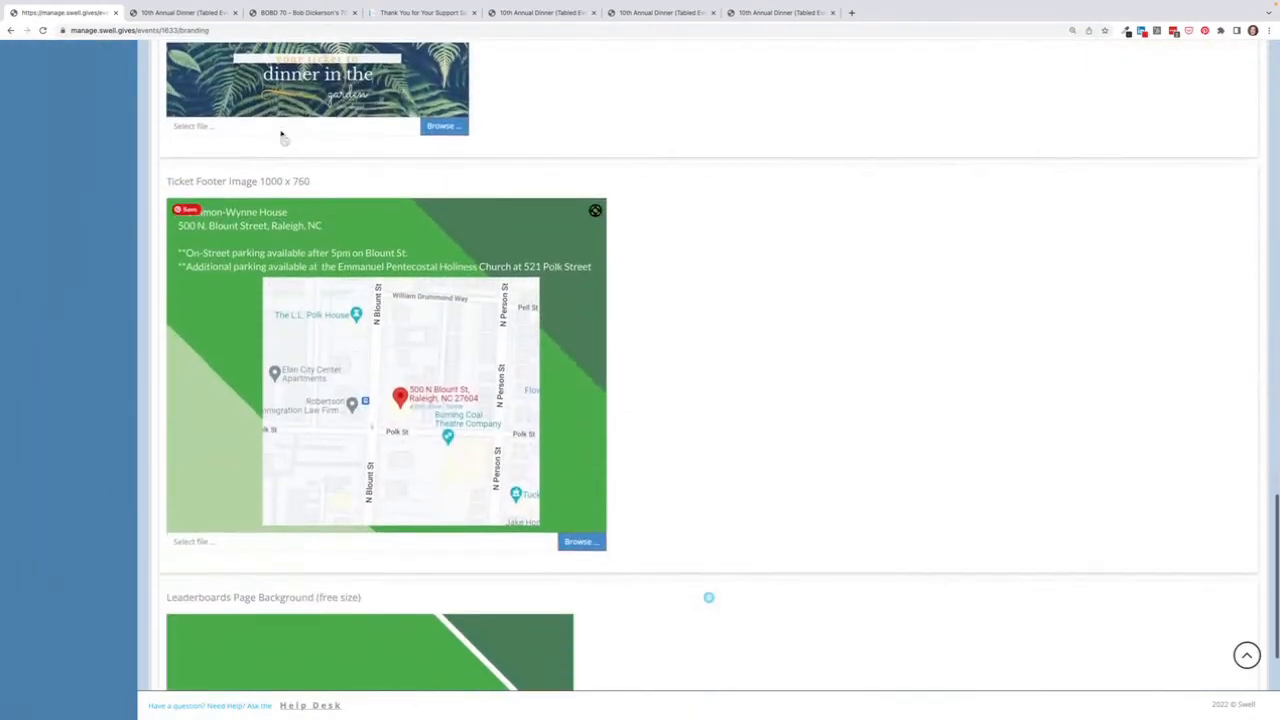
scroll(260, 392, down, 2)
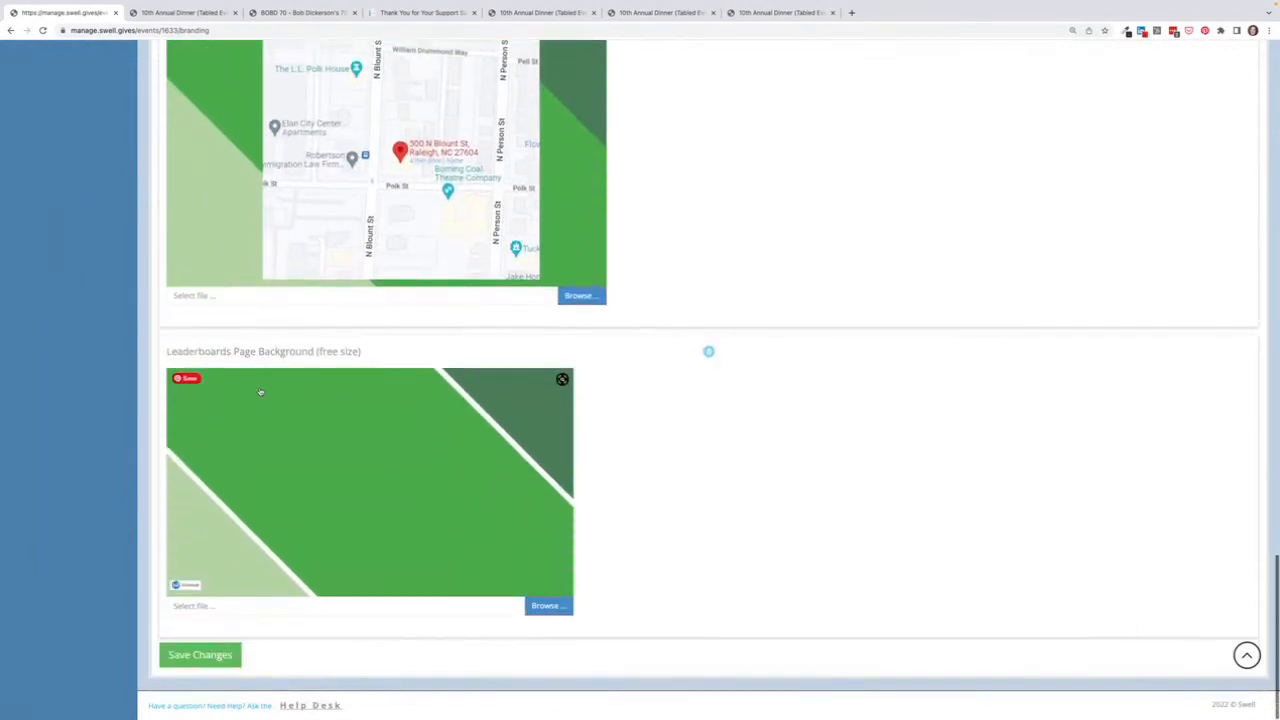
Step: Scroll back up and show the Comps list, with one In Person VIP comp for 10 tickets
scroll(260, 392, up, 6)
scroll(260, 392, up, 2)
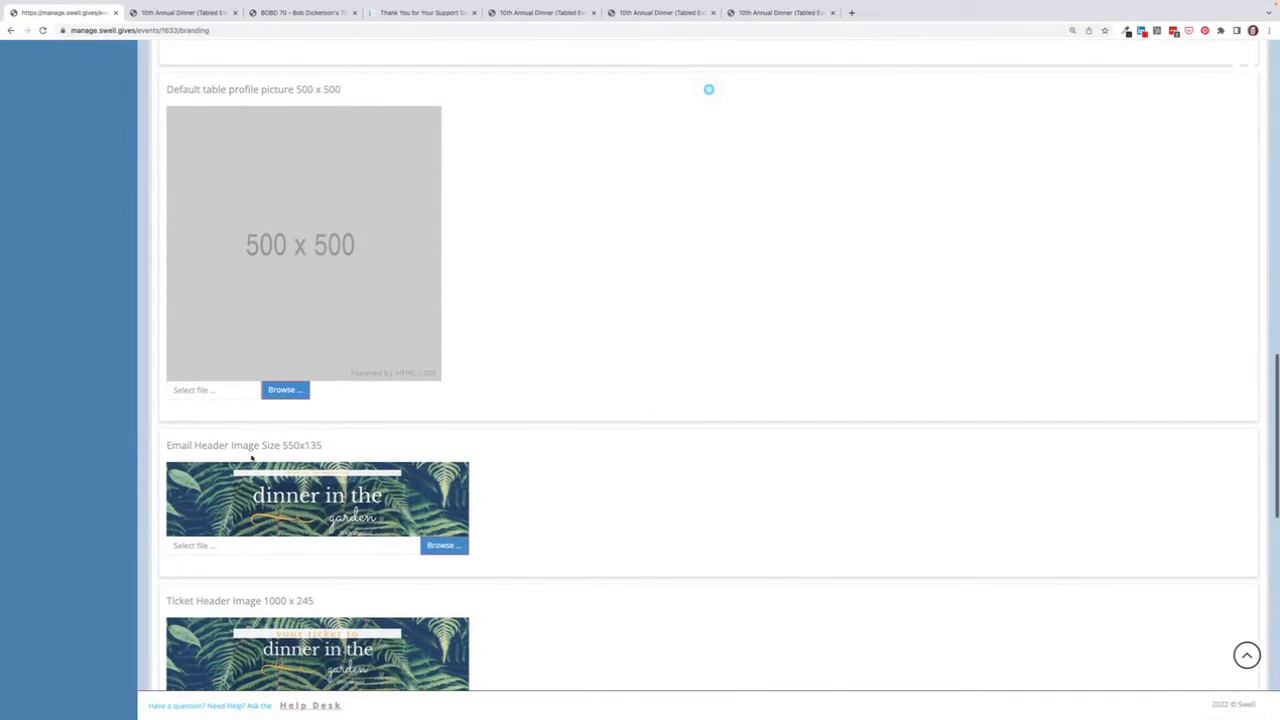
scroll(252, 455, up, 1)
scroll(253, 465, up, 15)
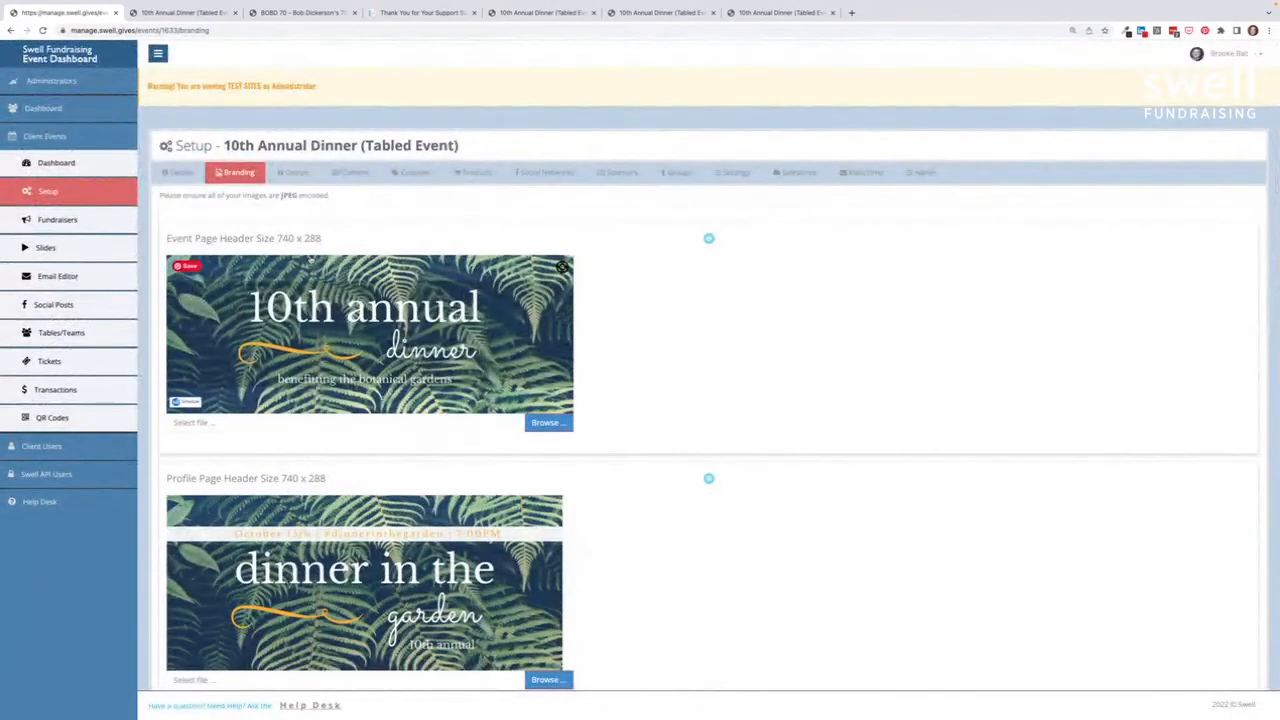
click(299, 175)
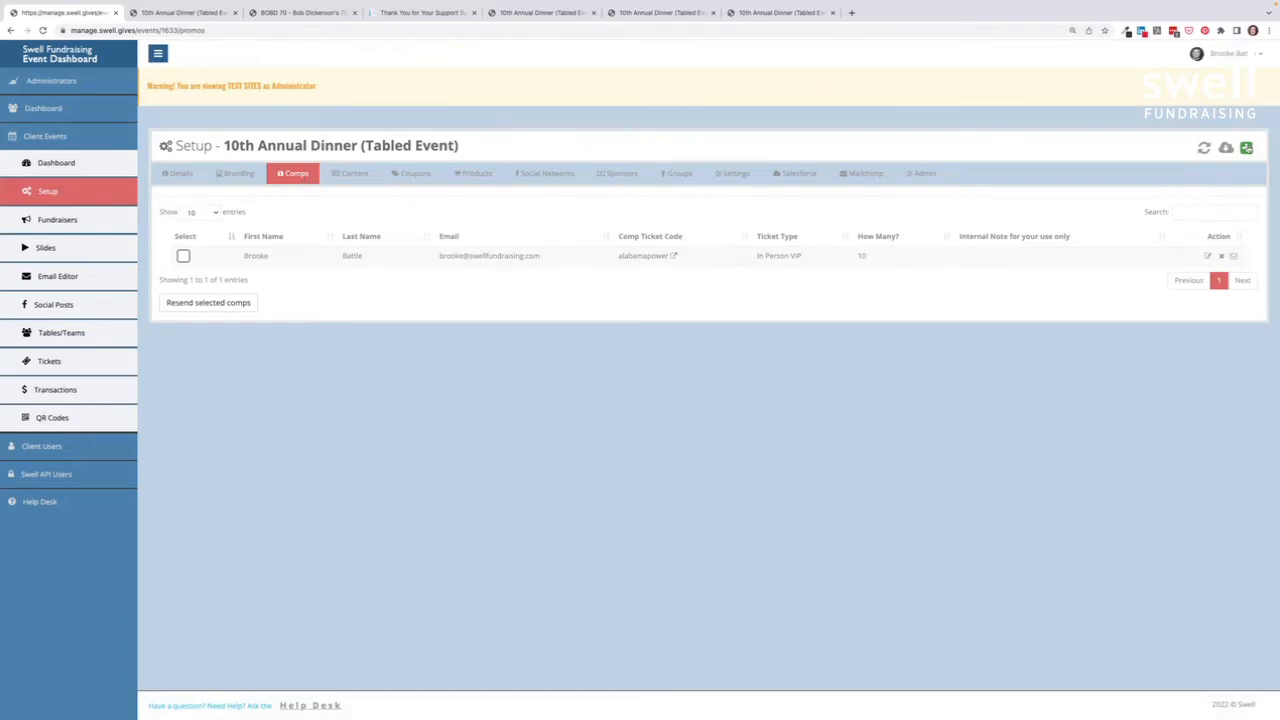
click(1246, 148)
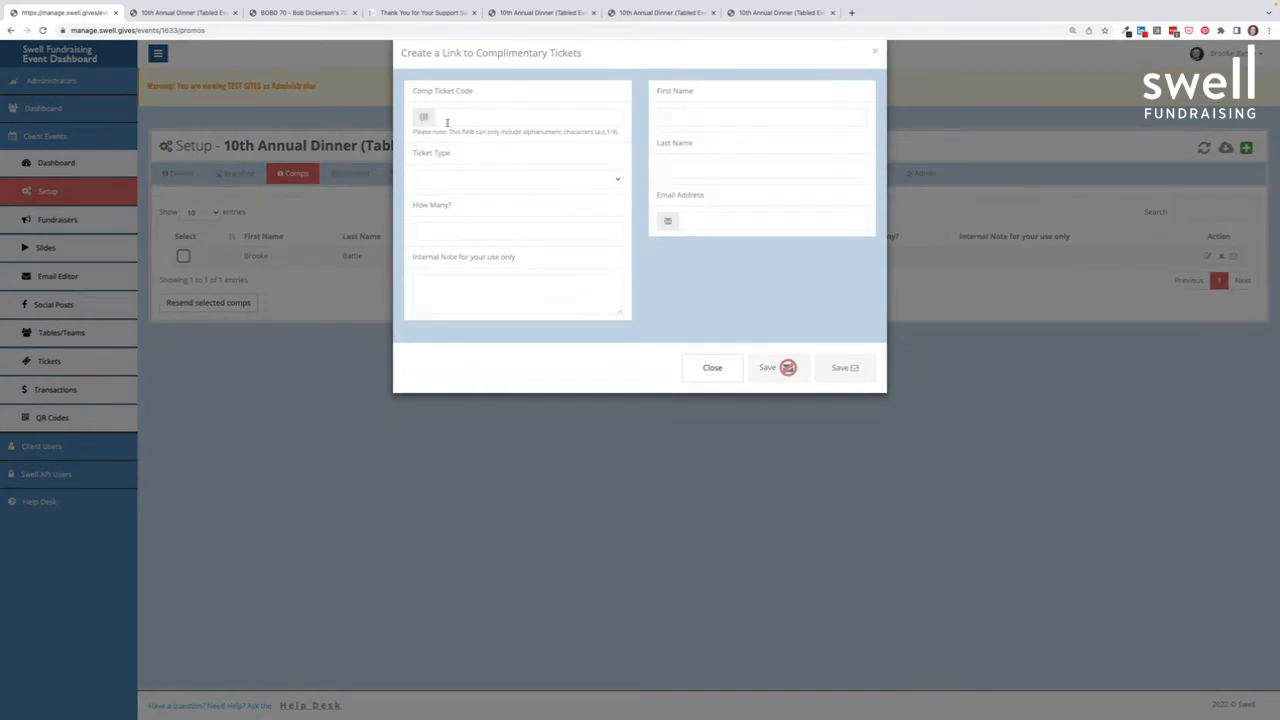
click(447, 179)
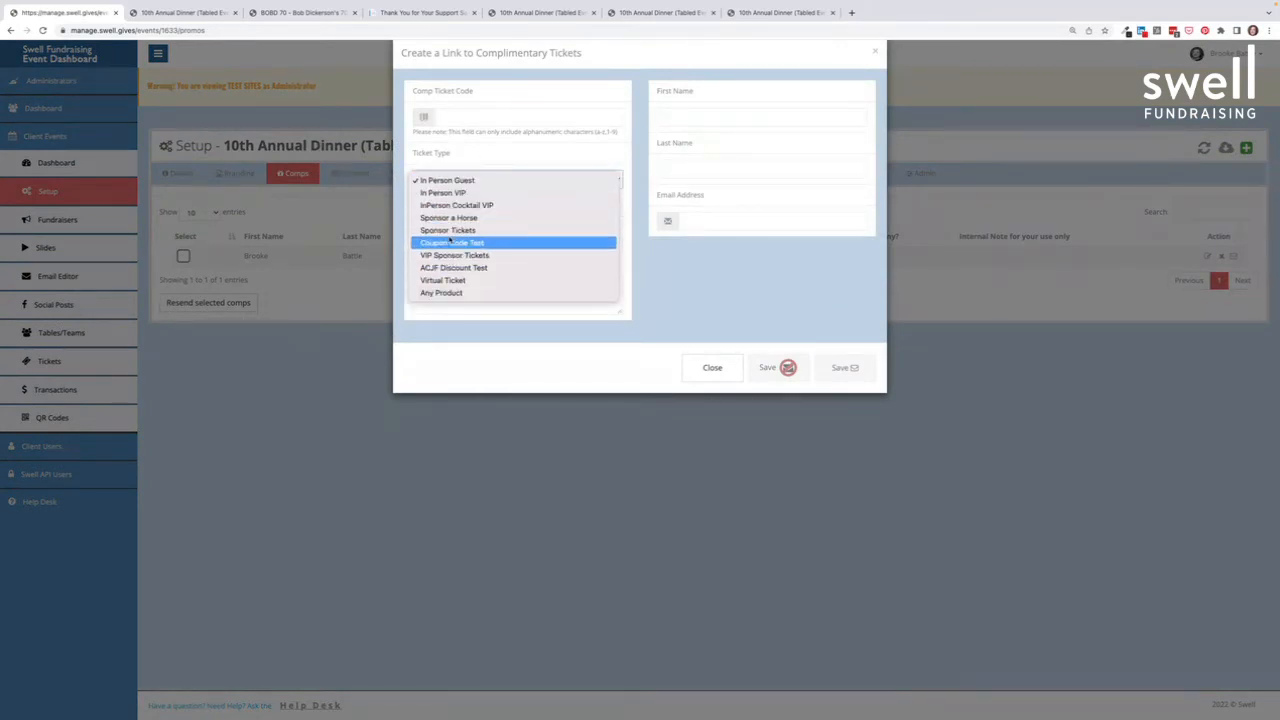
click(455, 175)
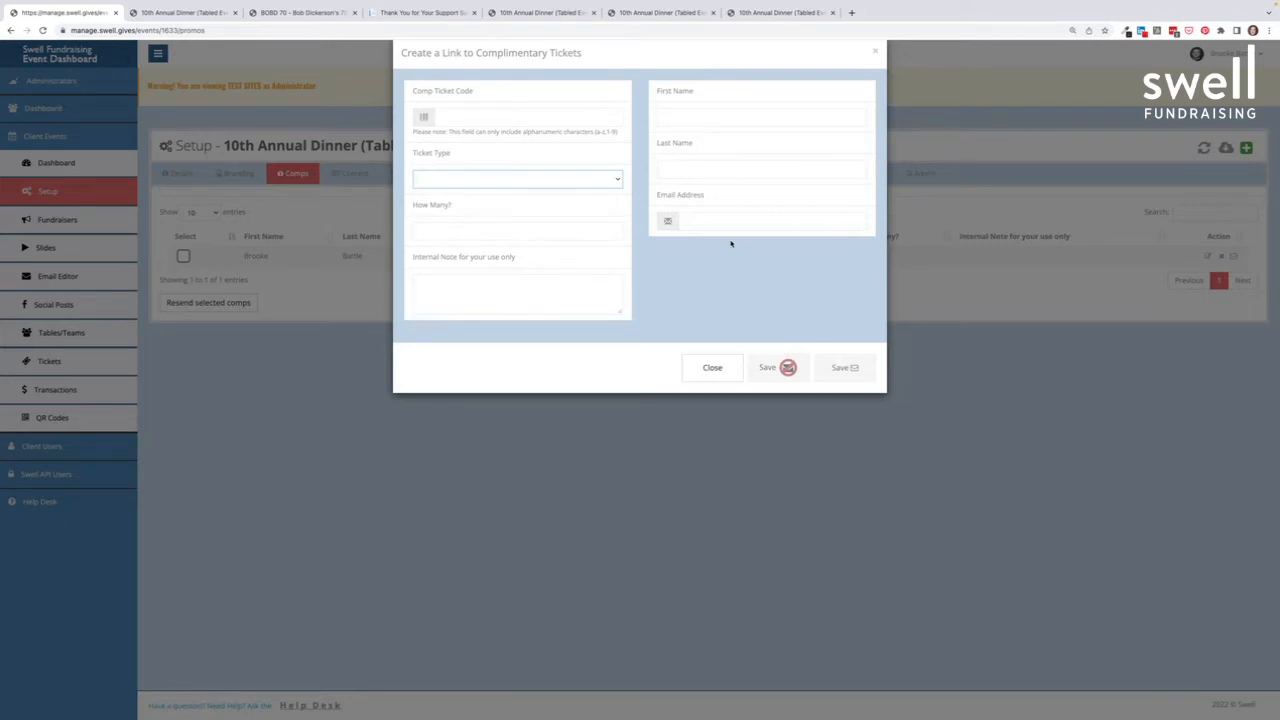
click(713, 368)
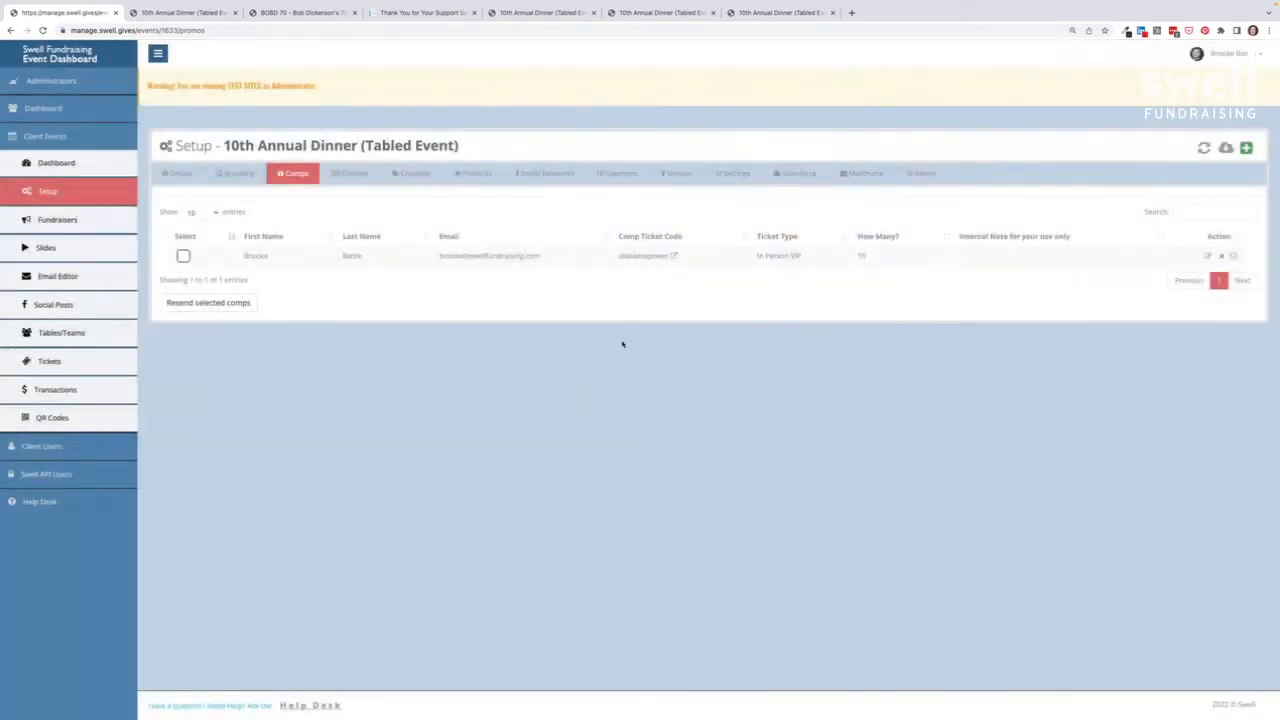
click(675, 256)
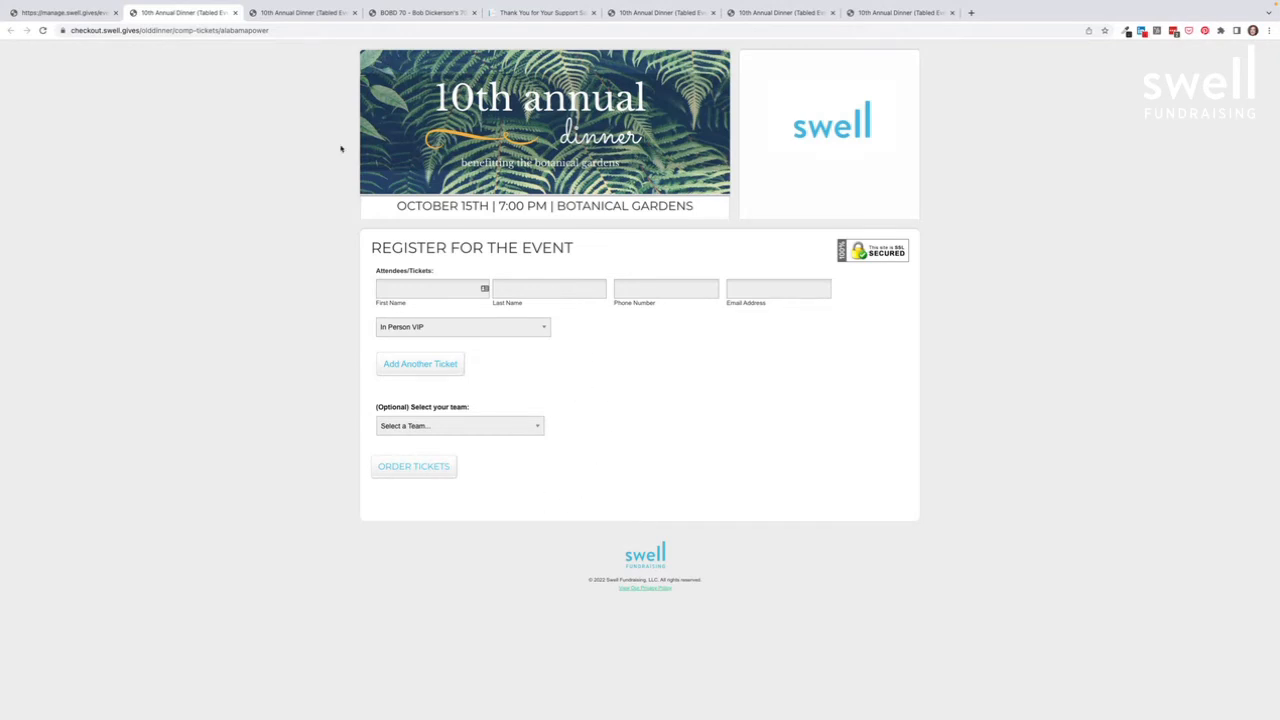
click(80, 13)
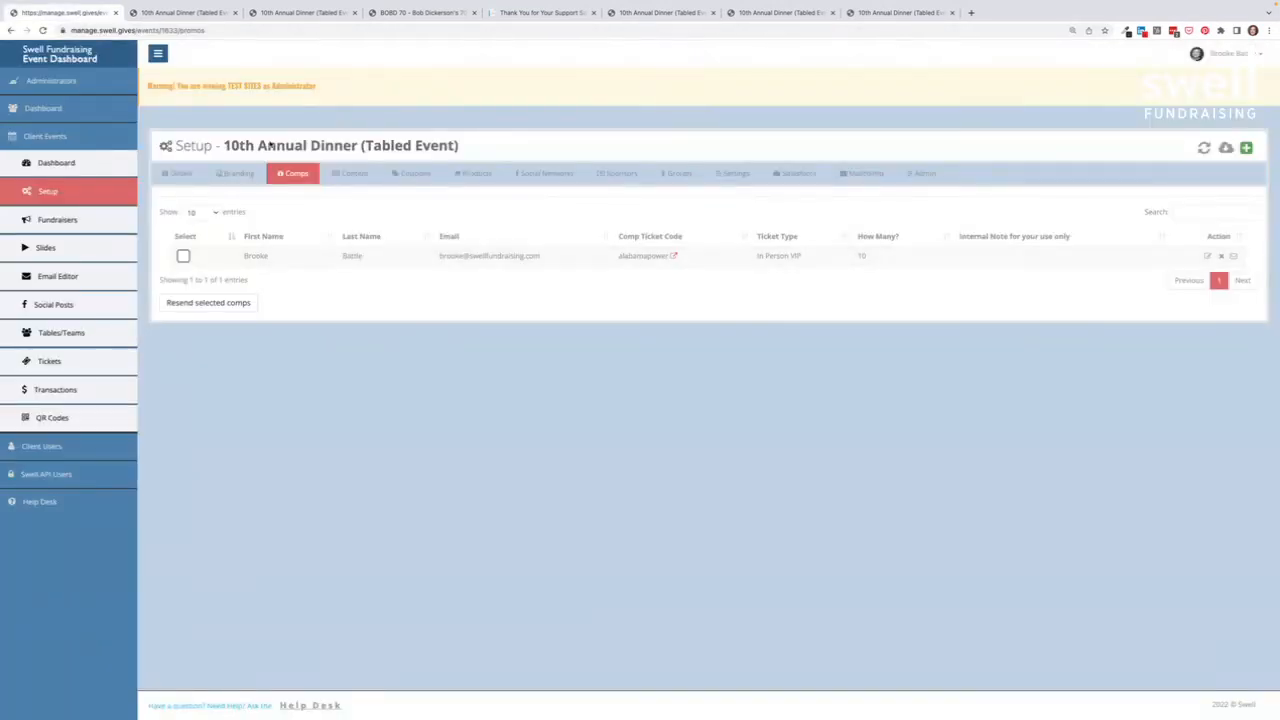
Step: Open the Speakers content page for editing, then switch to the table's guest-invitation page
click(360, 174)
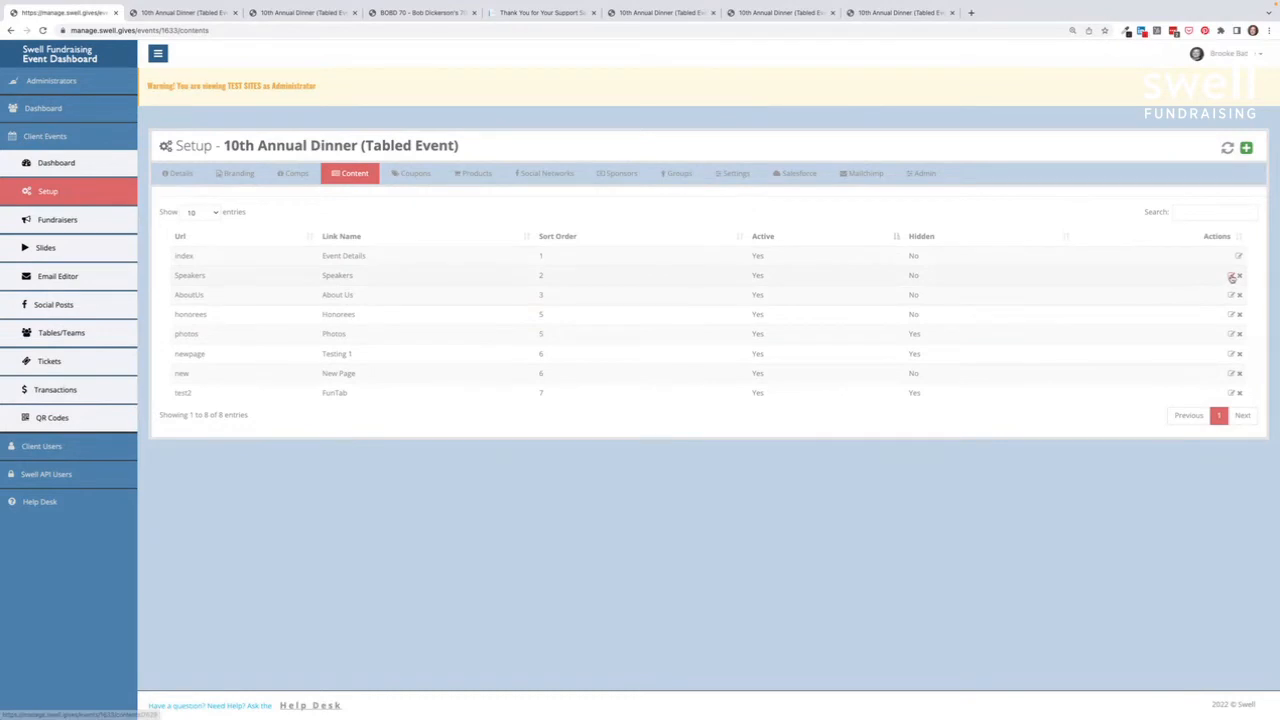
click(1231, 276)
scroll(716, 292, down, 2)
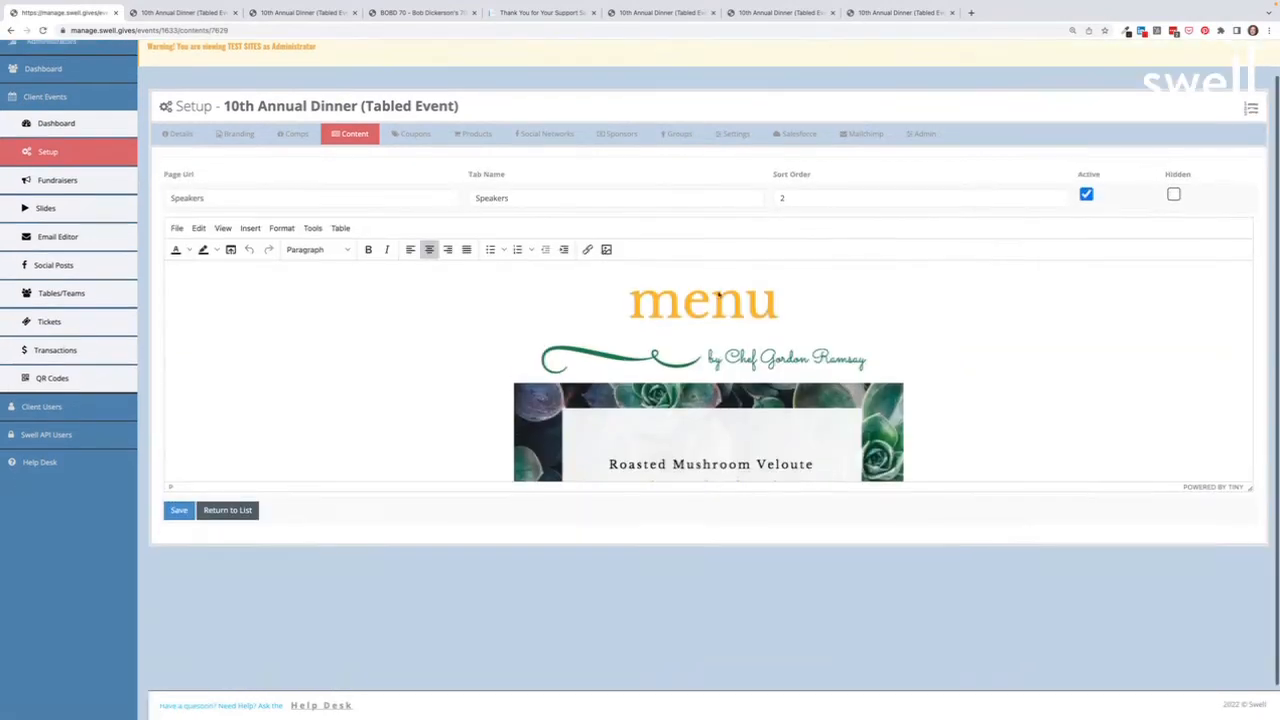
scroll(717, 295, down, 1)
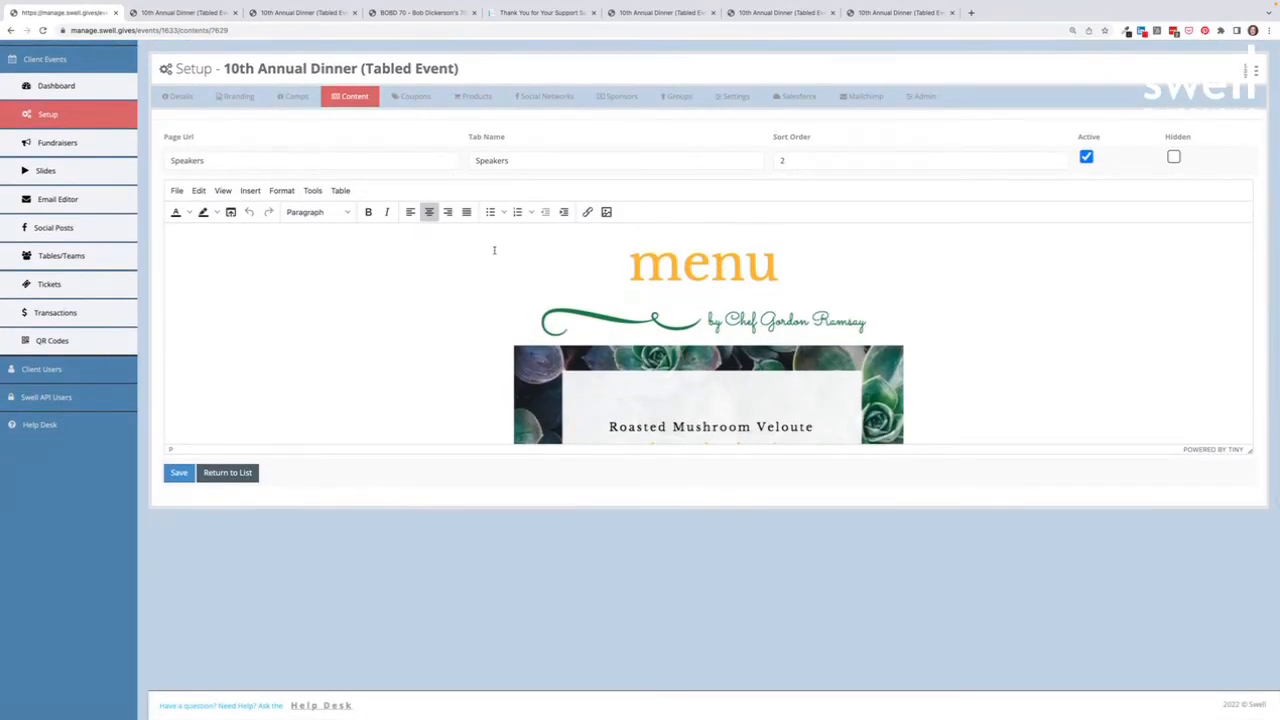
click(635, 13)
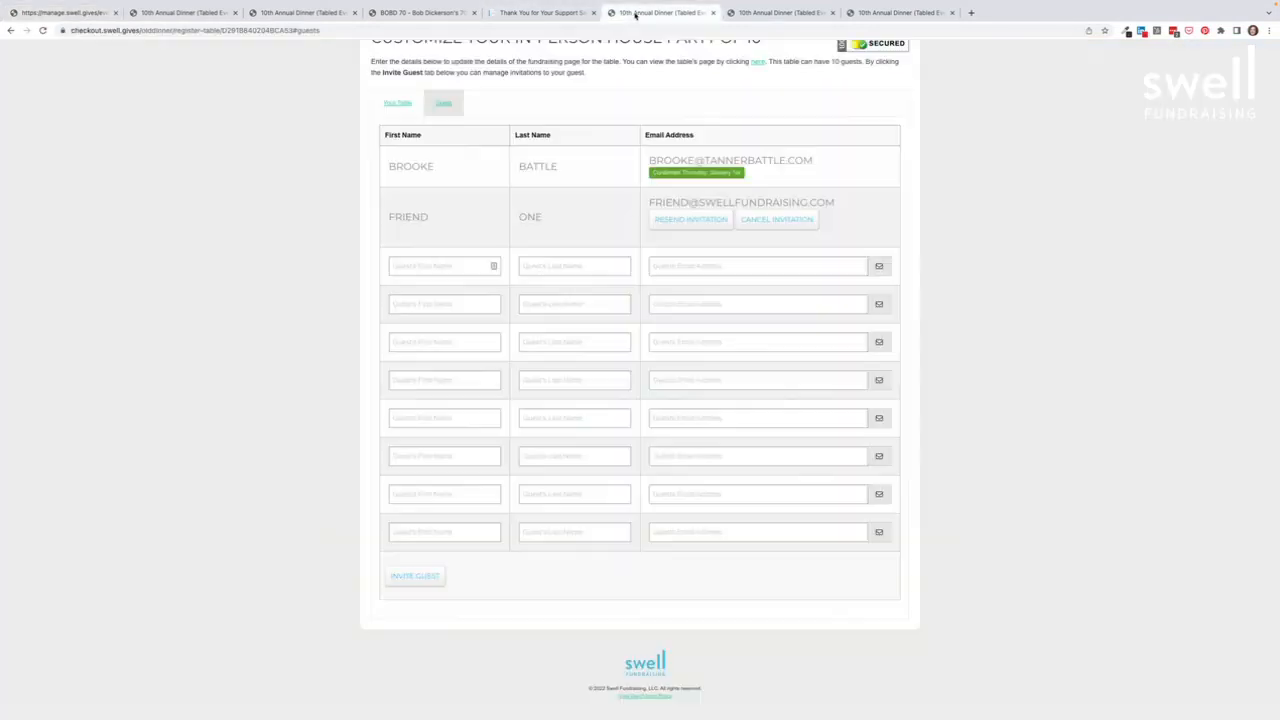
Step: Browse the gala site's guest list, sponsorship and home pages, then return to the Speakers content editor
click(11, 32)
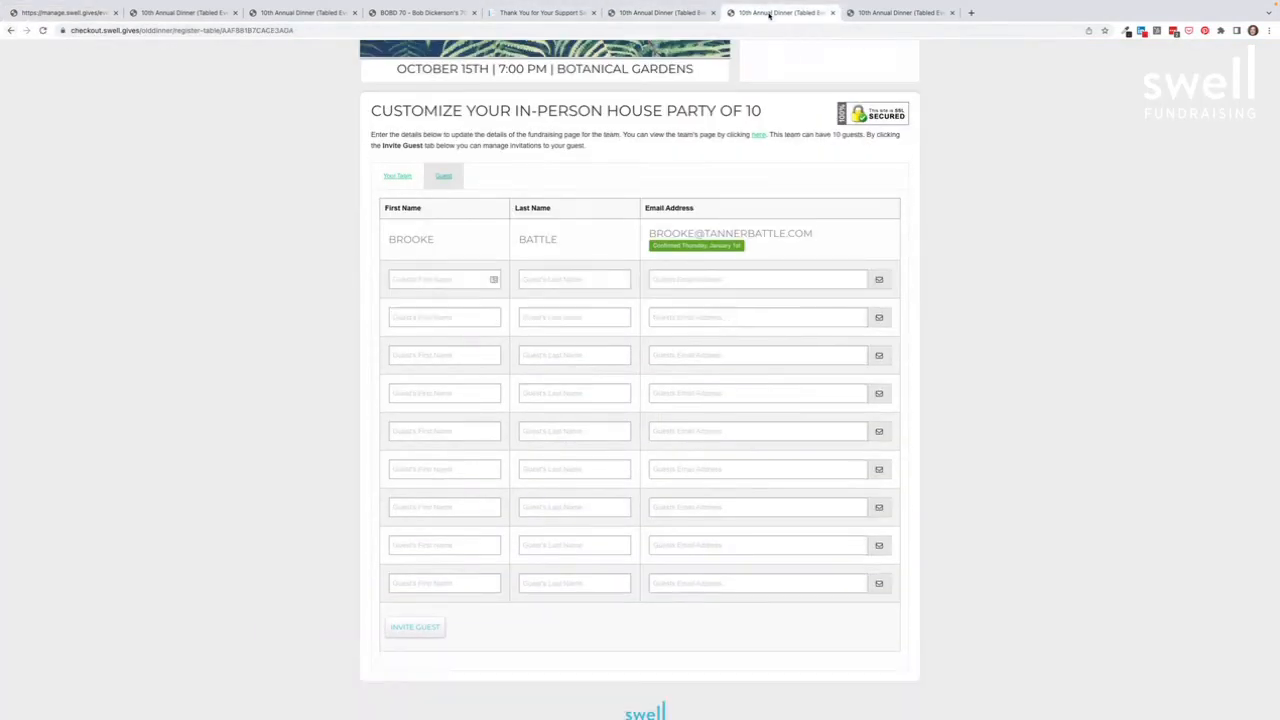
click(548, 13)
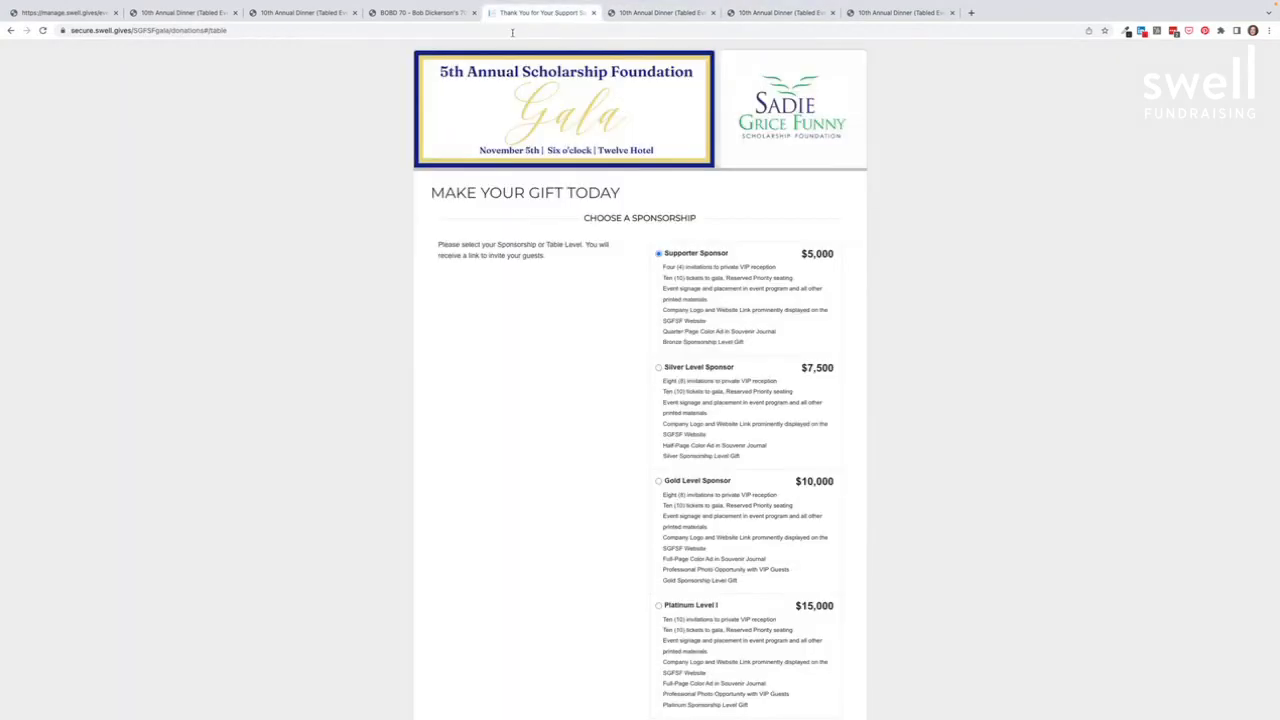
click(11, 31)
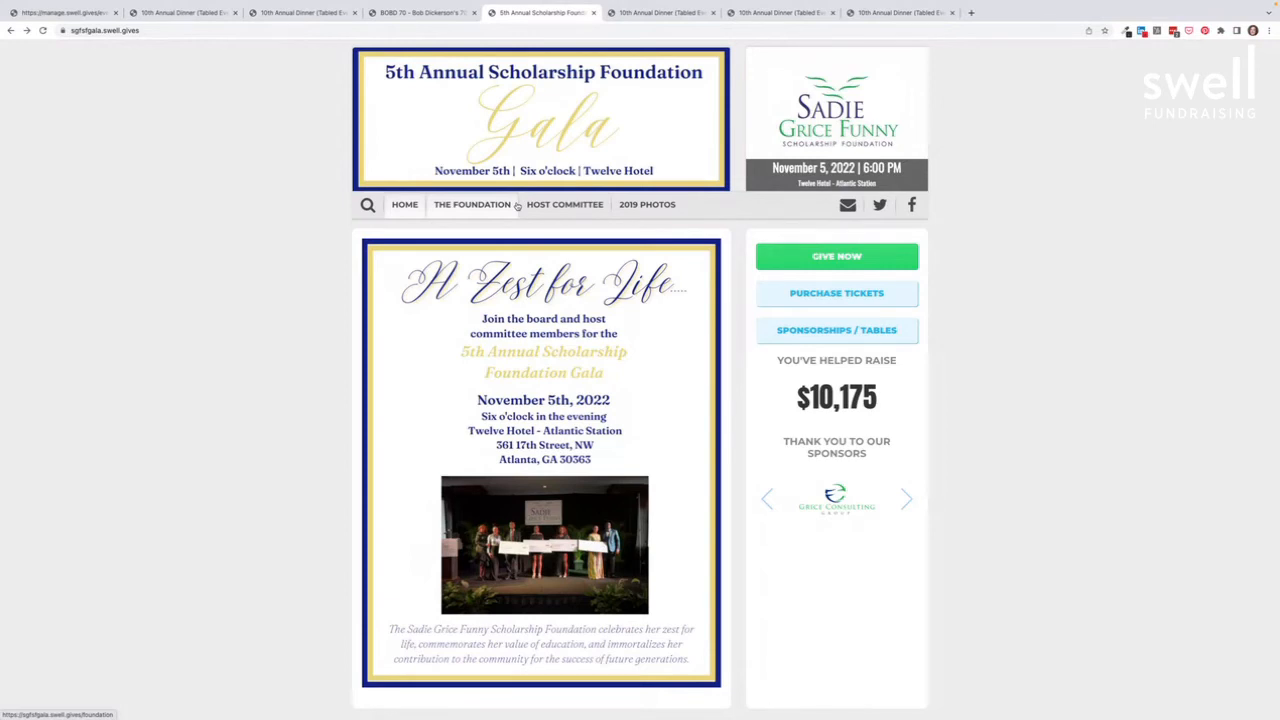
scroll(517, 206, down, 1)
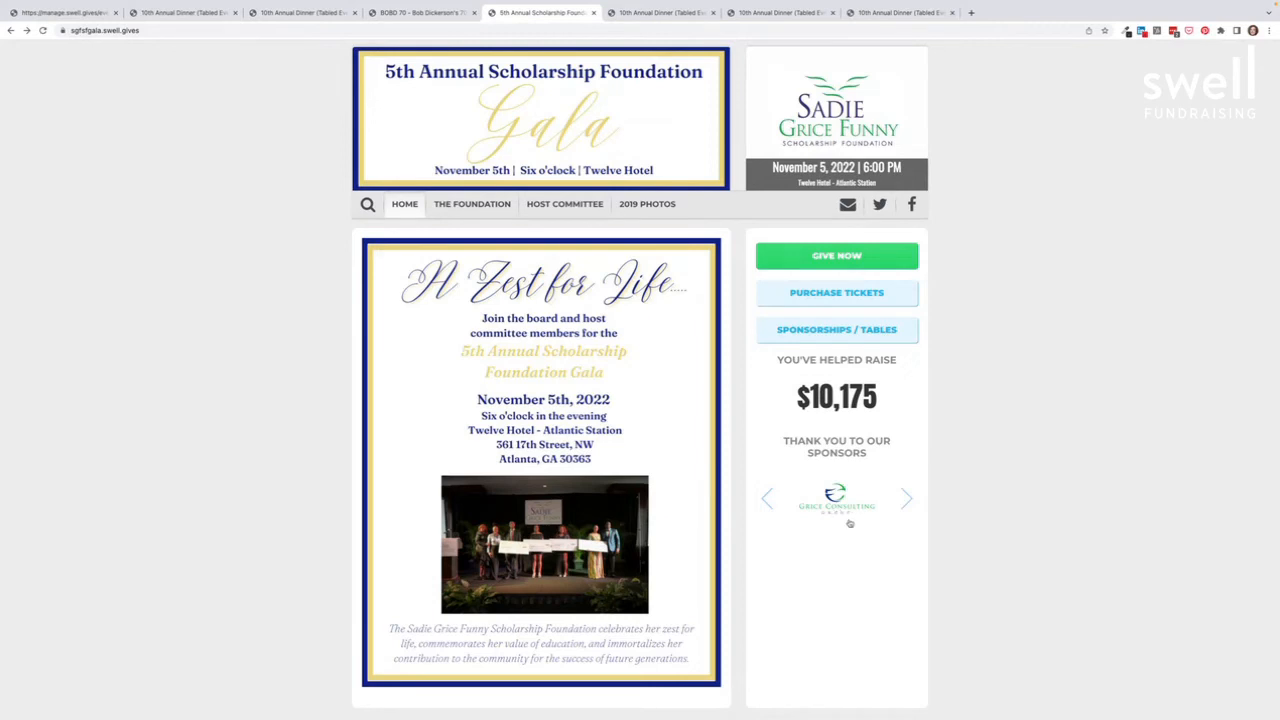
click(60, 13)
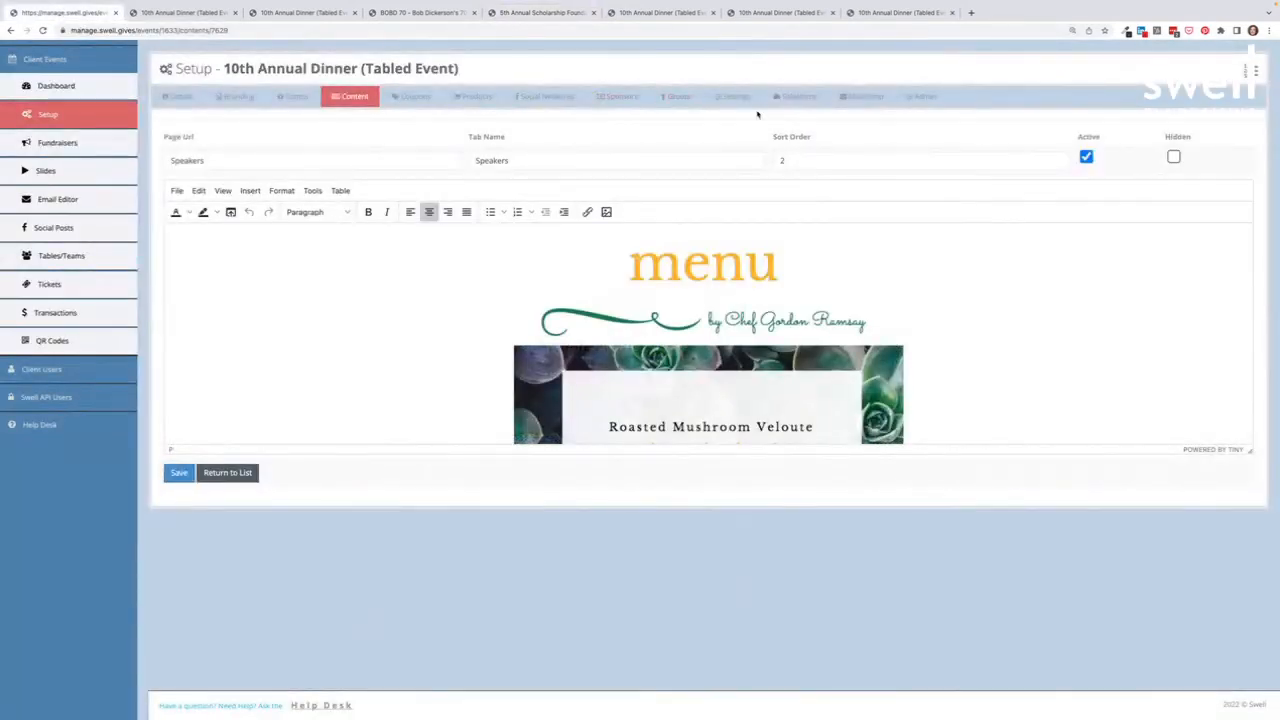
Step: Browse Sponsors, Coupons and Products, ending on Virtual Module settings with a YouTube livestream source
click(617, 96)
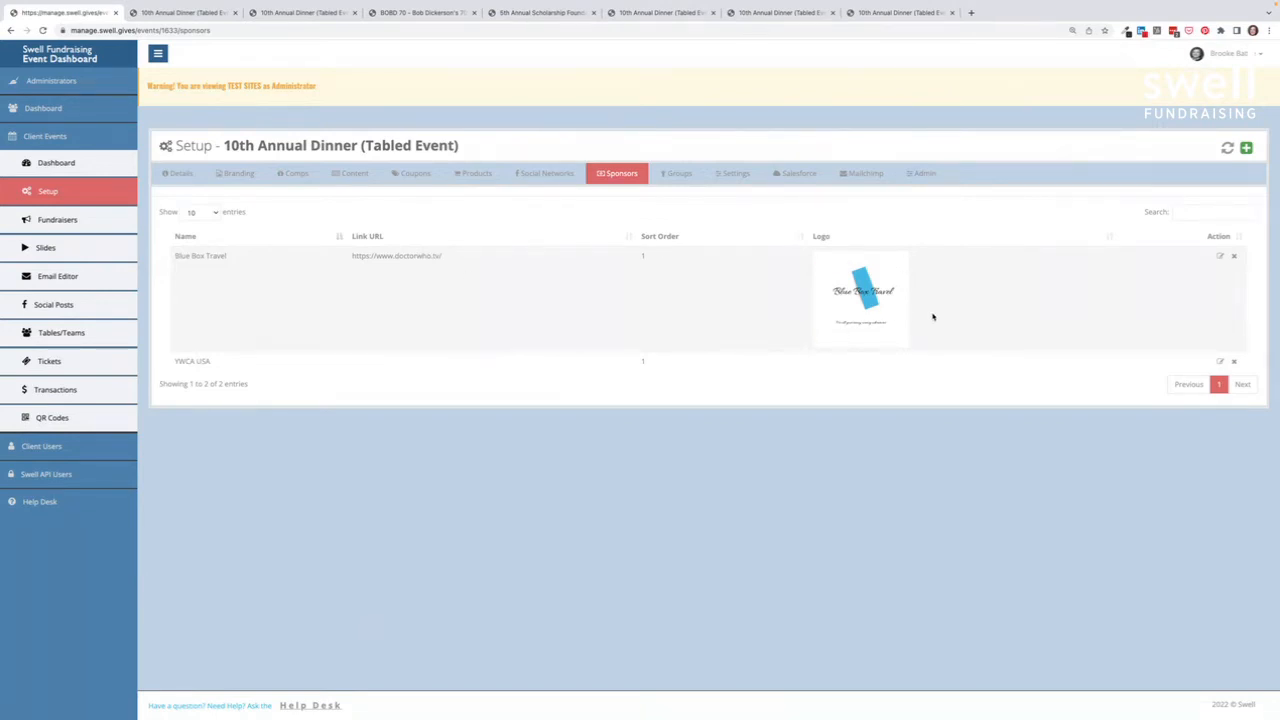
click(406, 174)
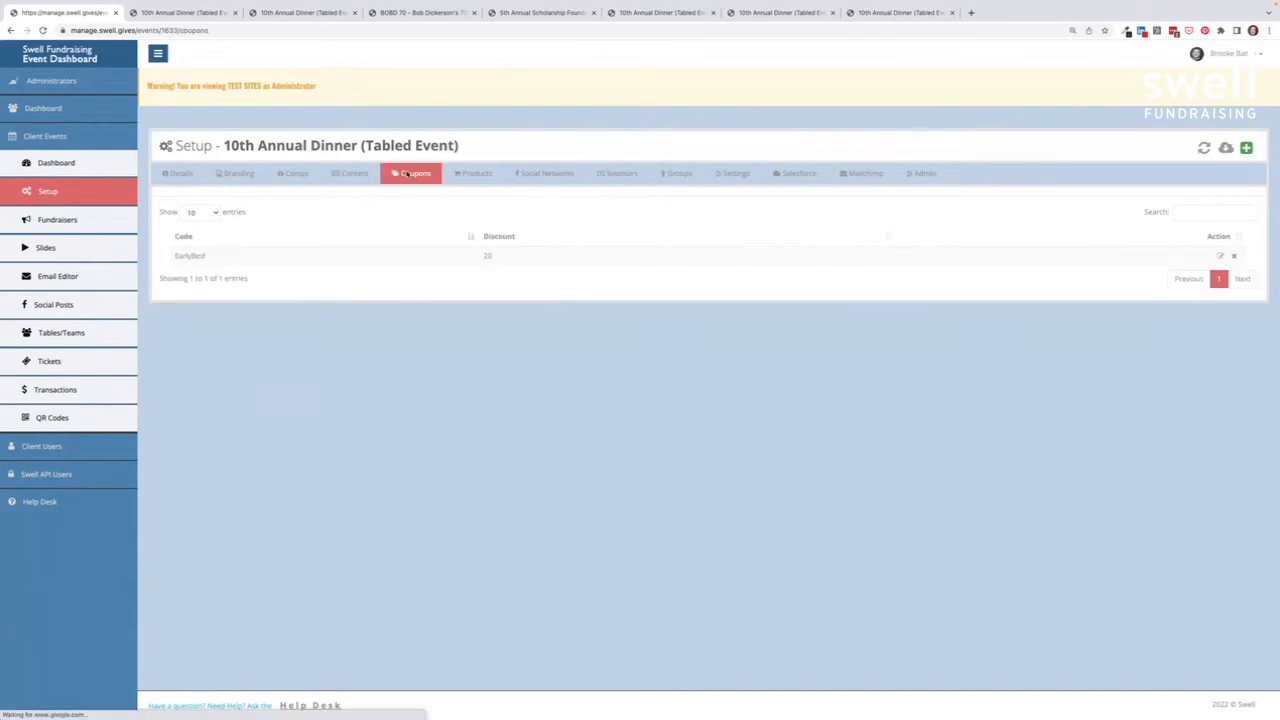
click(470, 175)
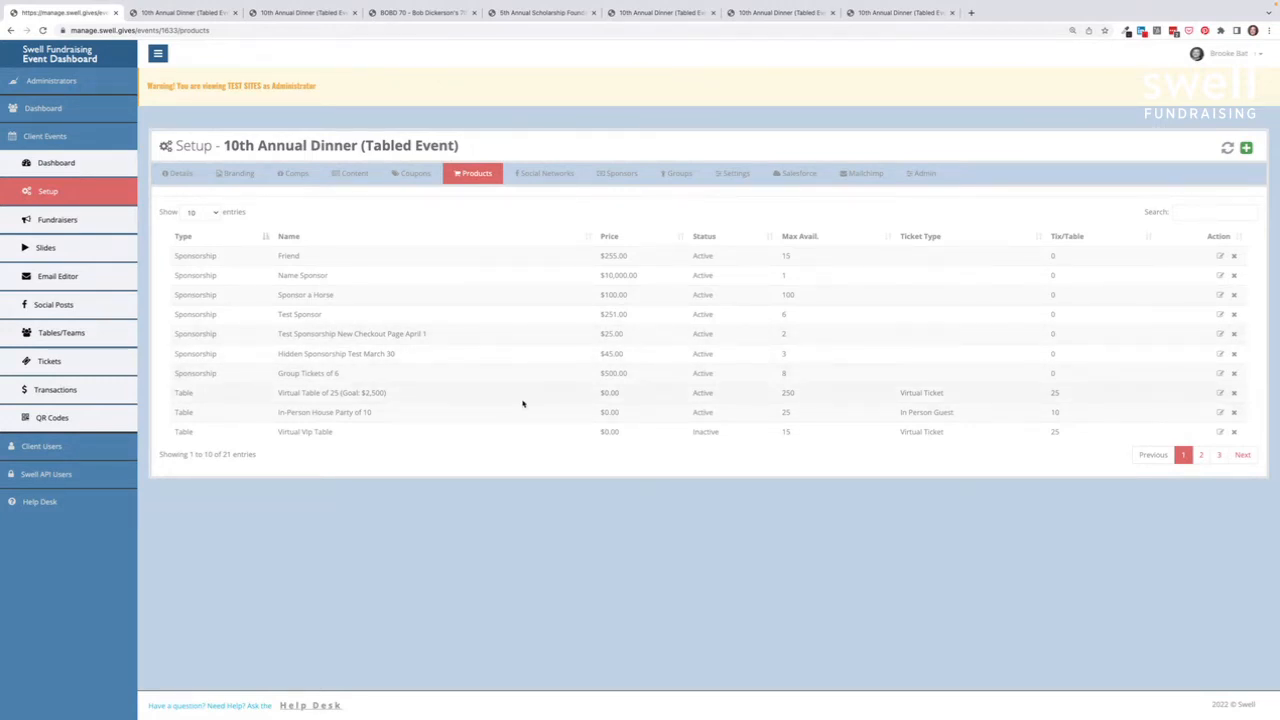
click(735, 175)
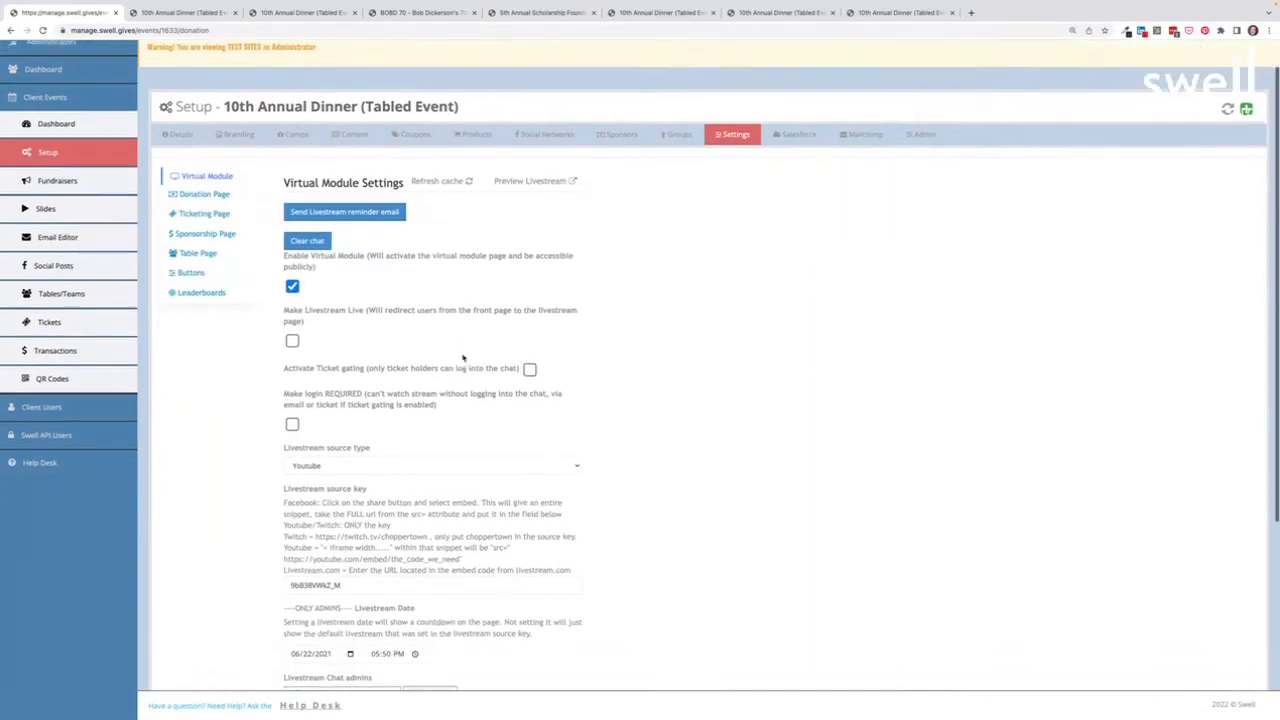
Step: Review the Donation Page and Ticketing Page settings
scroll(463, 355, down, 2)
scroll(463, 355, up, 2)
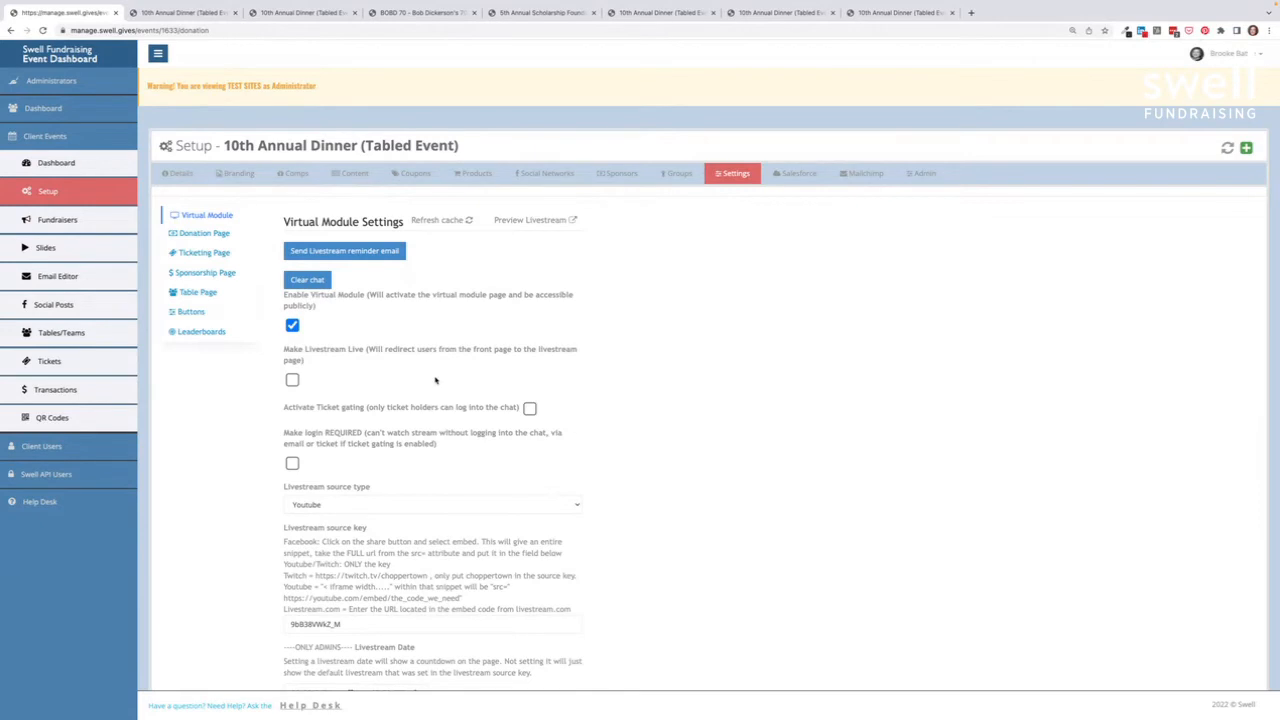
click(226, 234)
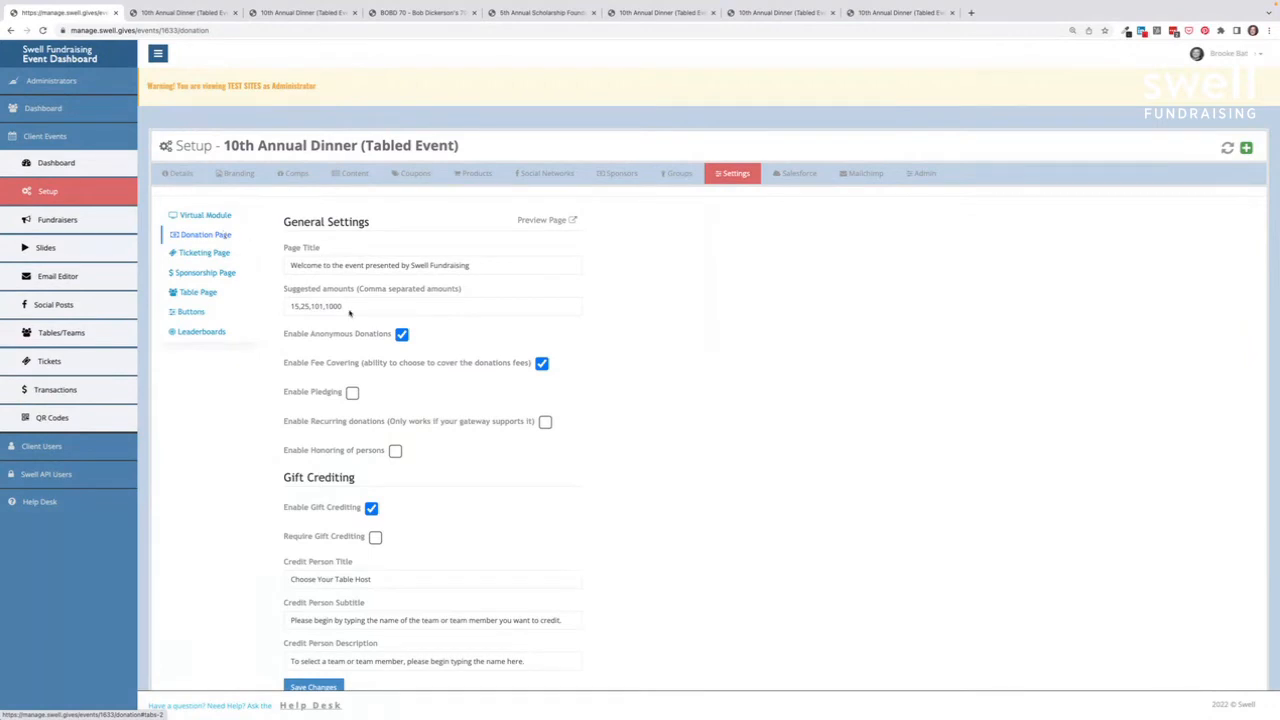
scroll(349, 313, down, 2)
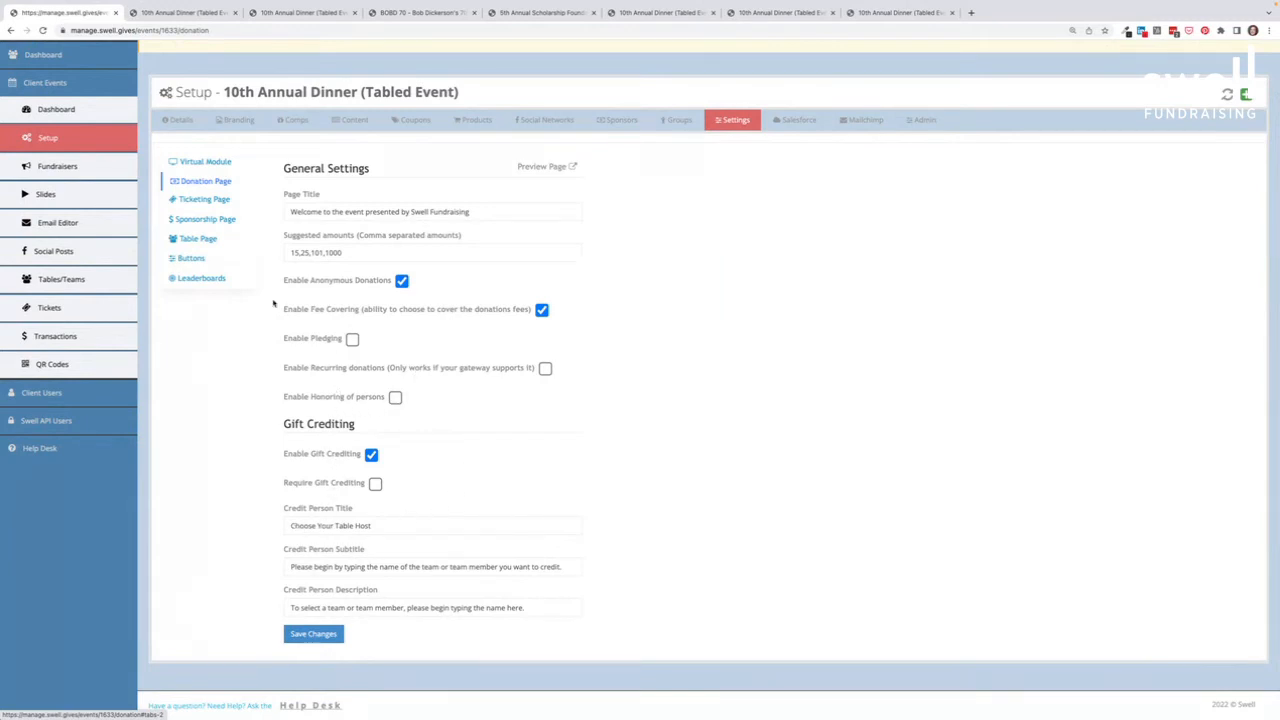
click(187, 199)
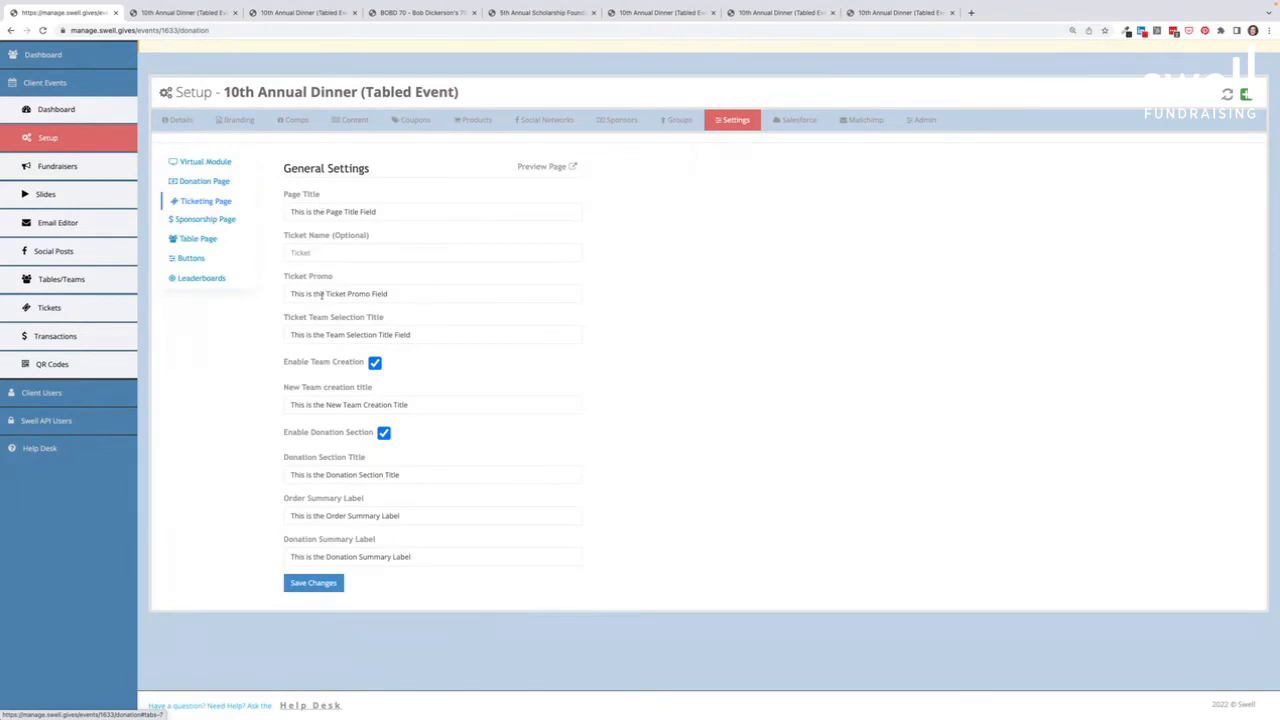
Step: Review Sponsorship and Table Page settings, then show button labels Give Now, Purchase Tickets, Host a Table
click(222, 220)
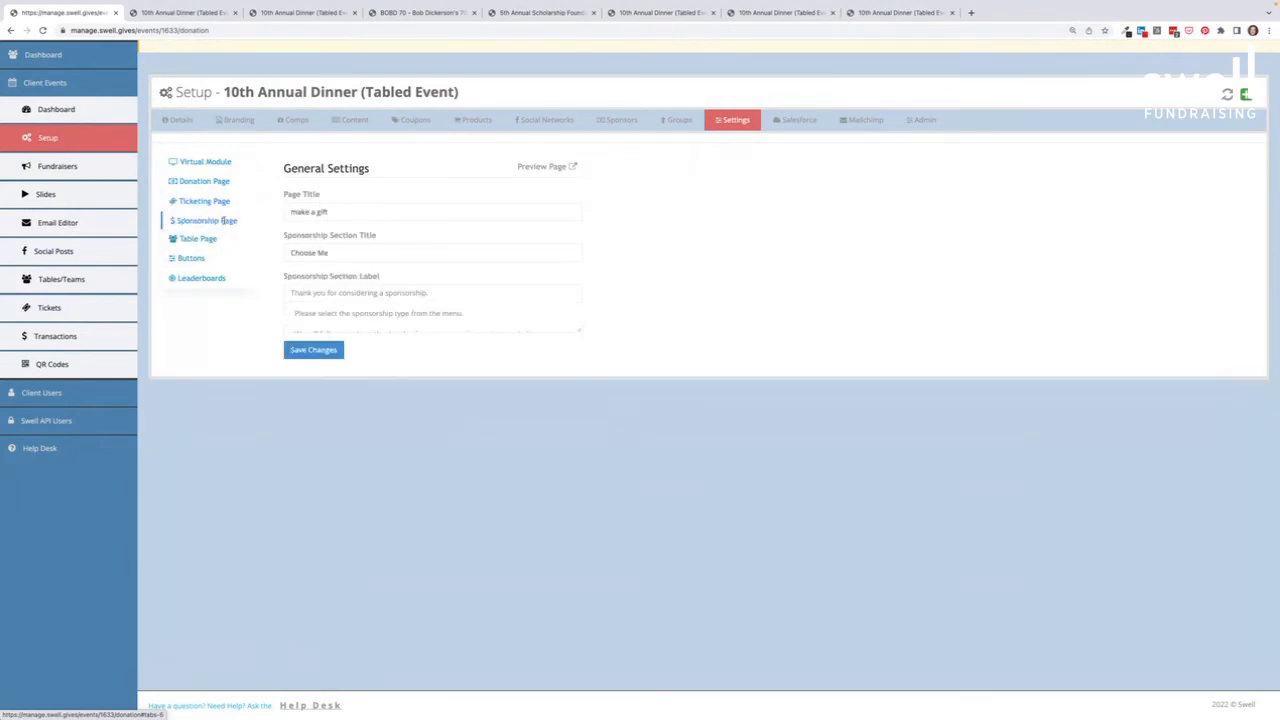
scroll(290, 220, down, 1)
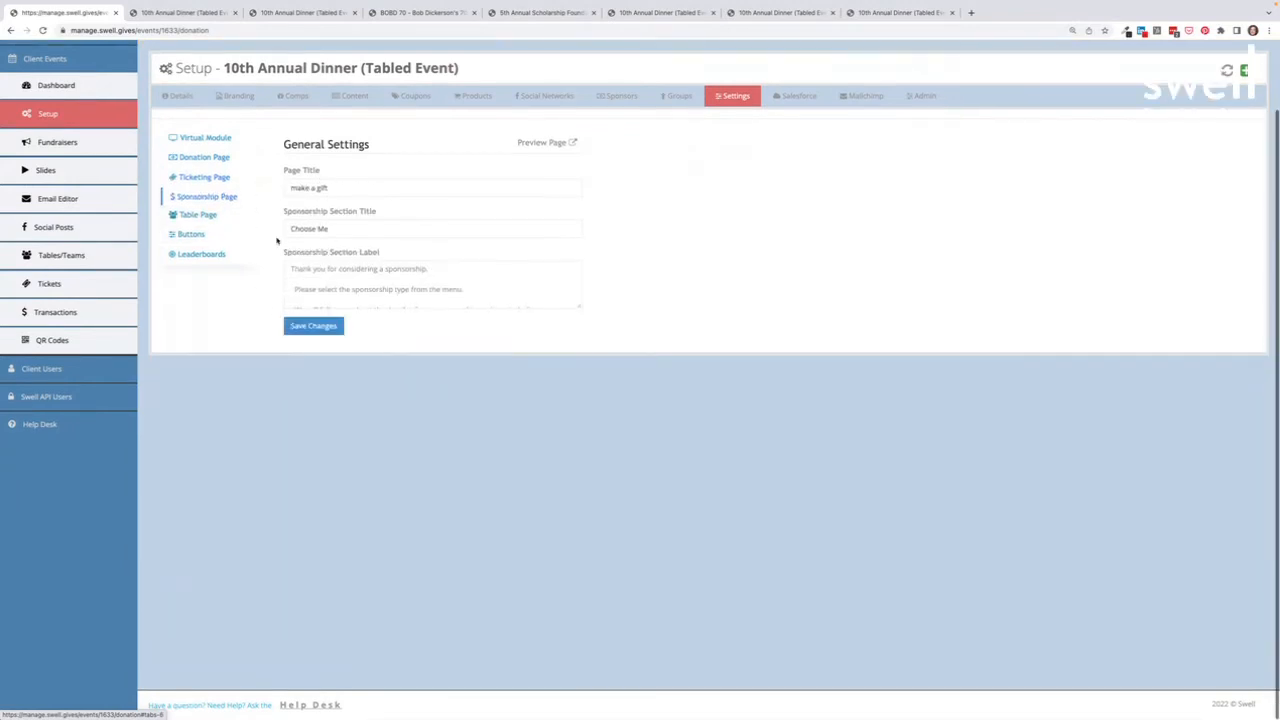
click(220, 217)
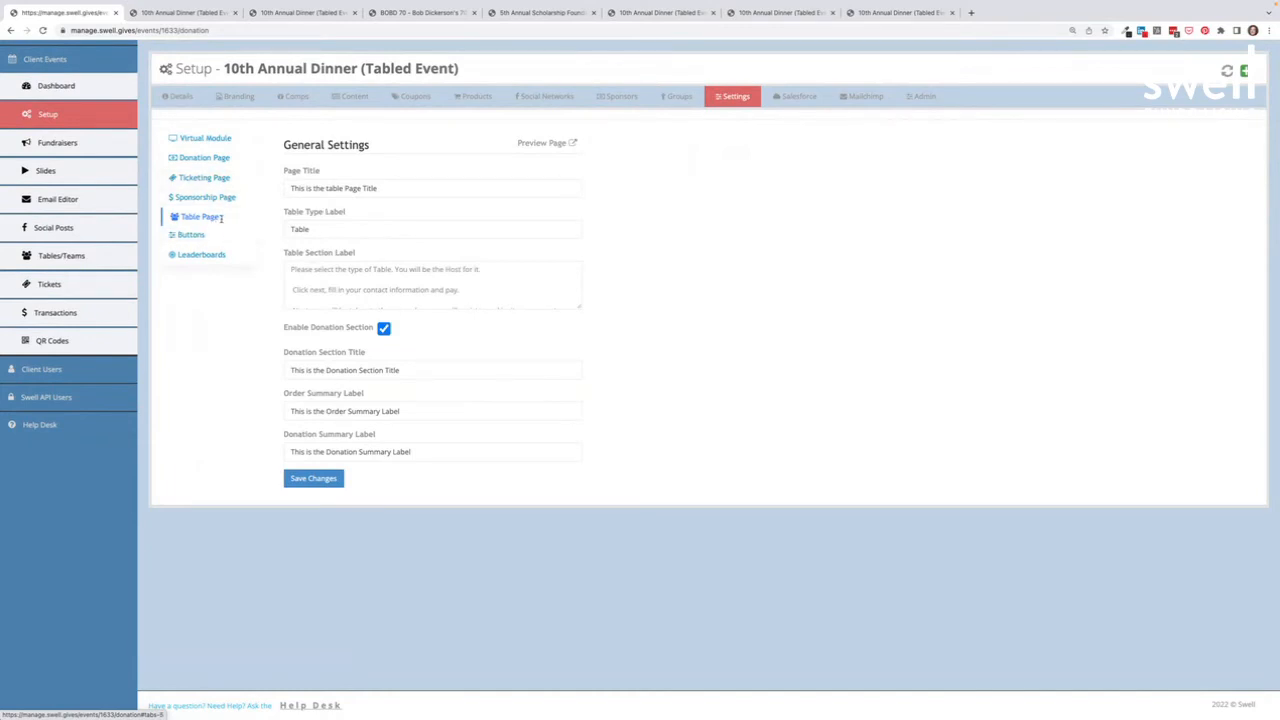
drag(313, 229, 285, 231)
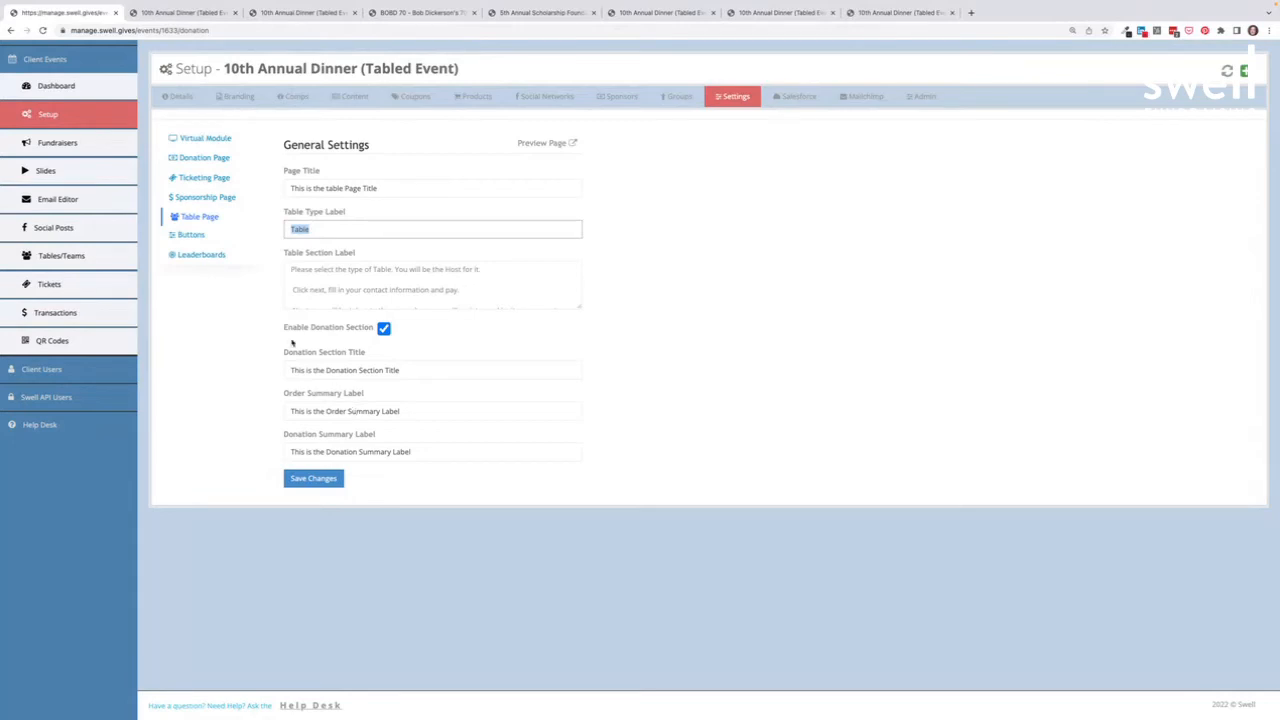
click(203, 237)
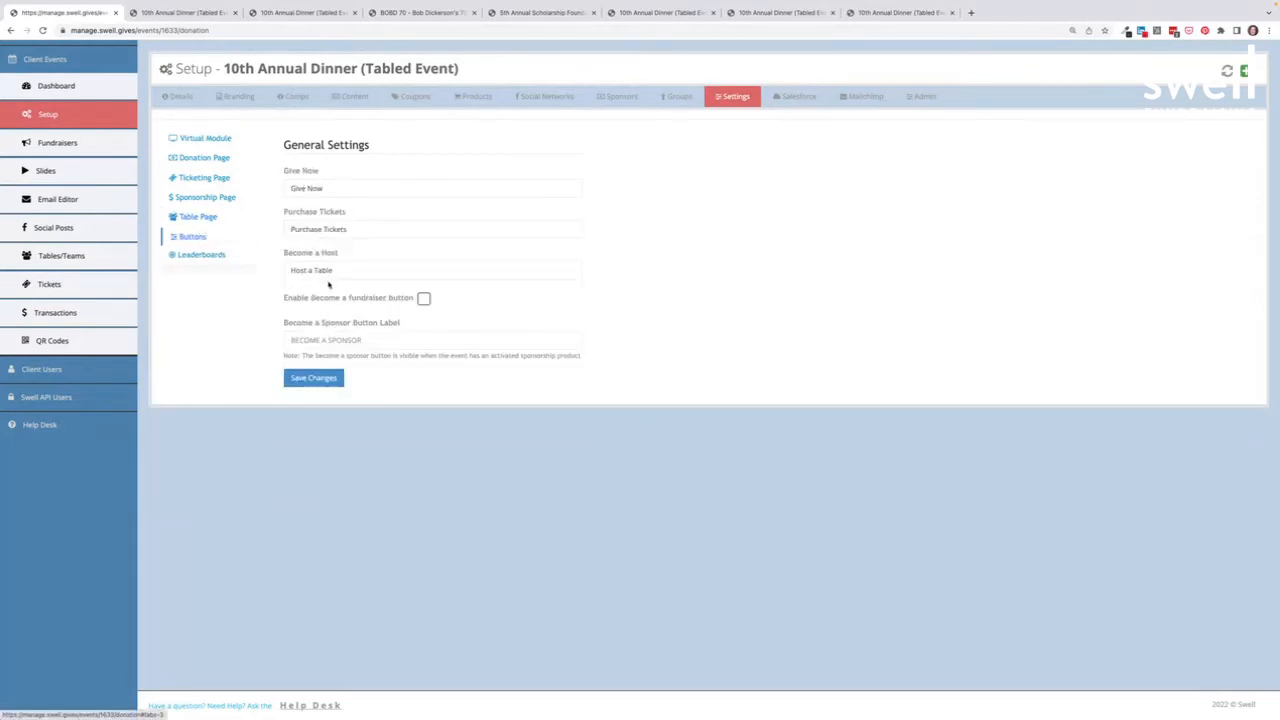
Step: Glance at the table customization and gala pages, then show Leaderboards with Top Individual Fundraiser and Top Table enabled
click(642, 12)
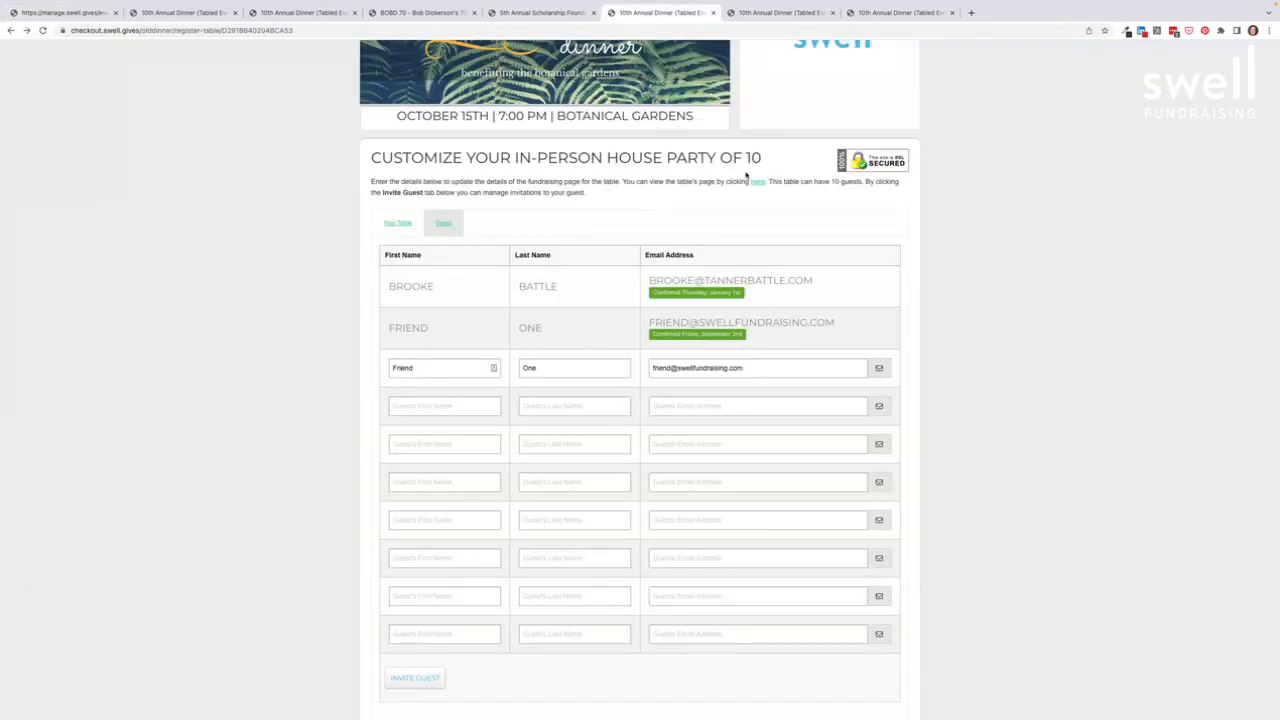
click(540, 12)
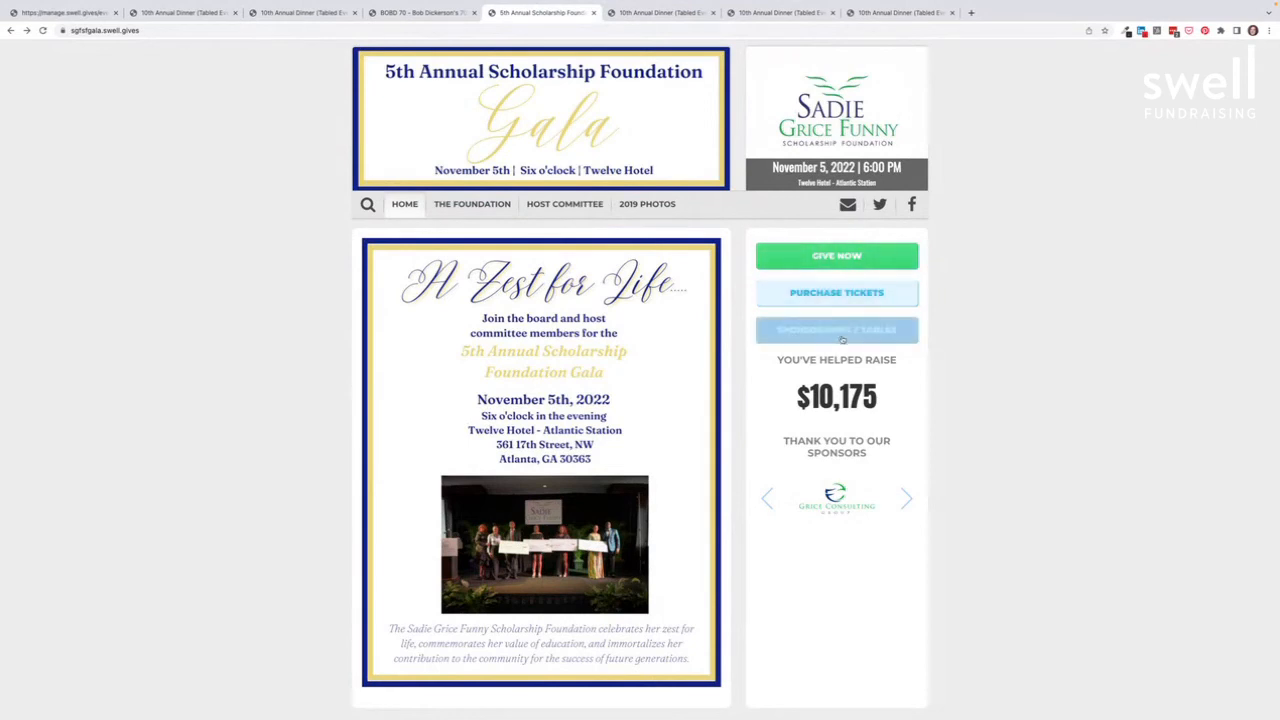
click(65, 12)
click(187, 256)
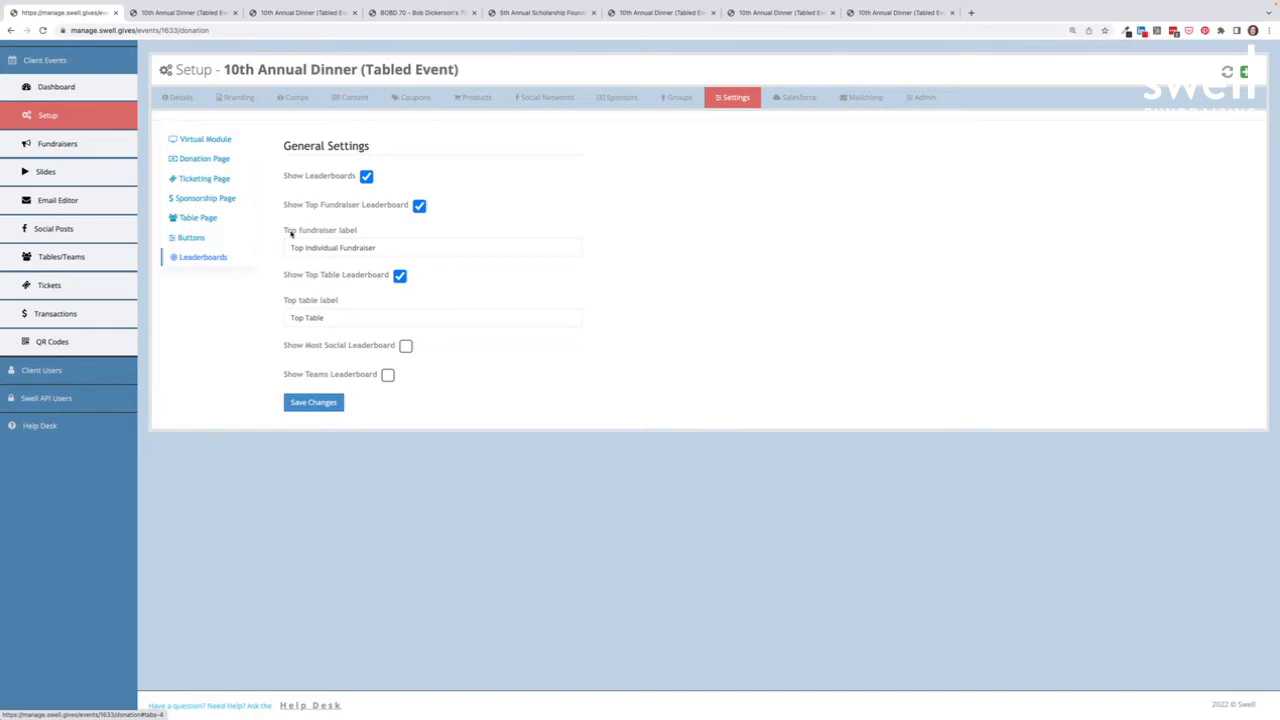
Step: Check the gala site's leaderboards, then open the Email Template Editor listing user and ticket templates
click(528, 13)
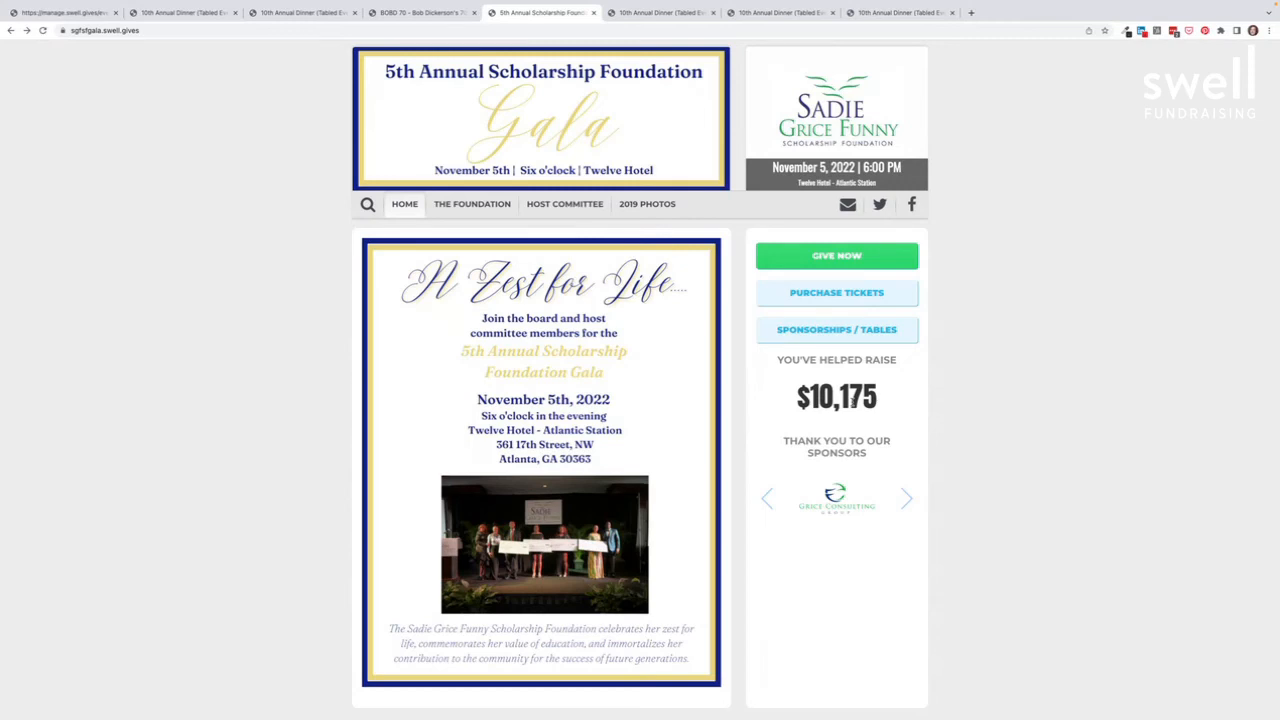
scroll(798, 426, down, 1)
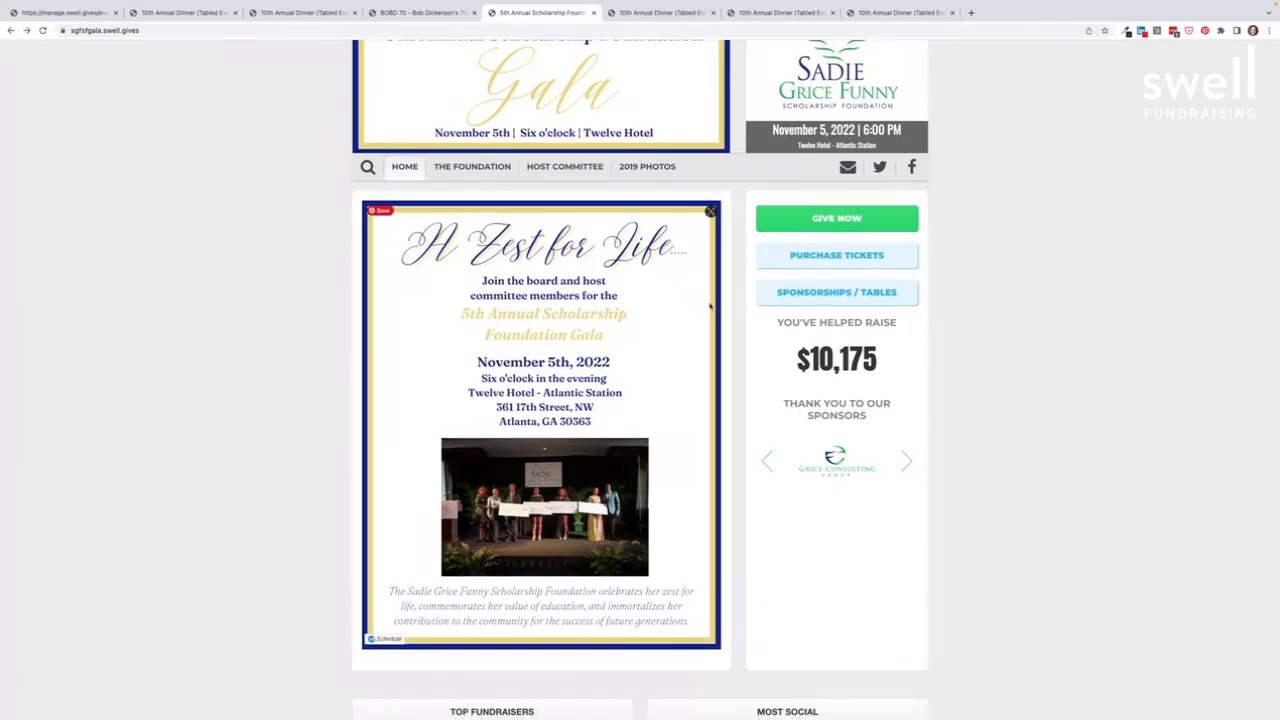
click(54, 12)
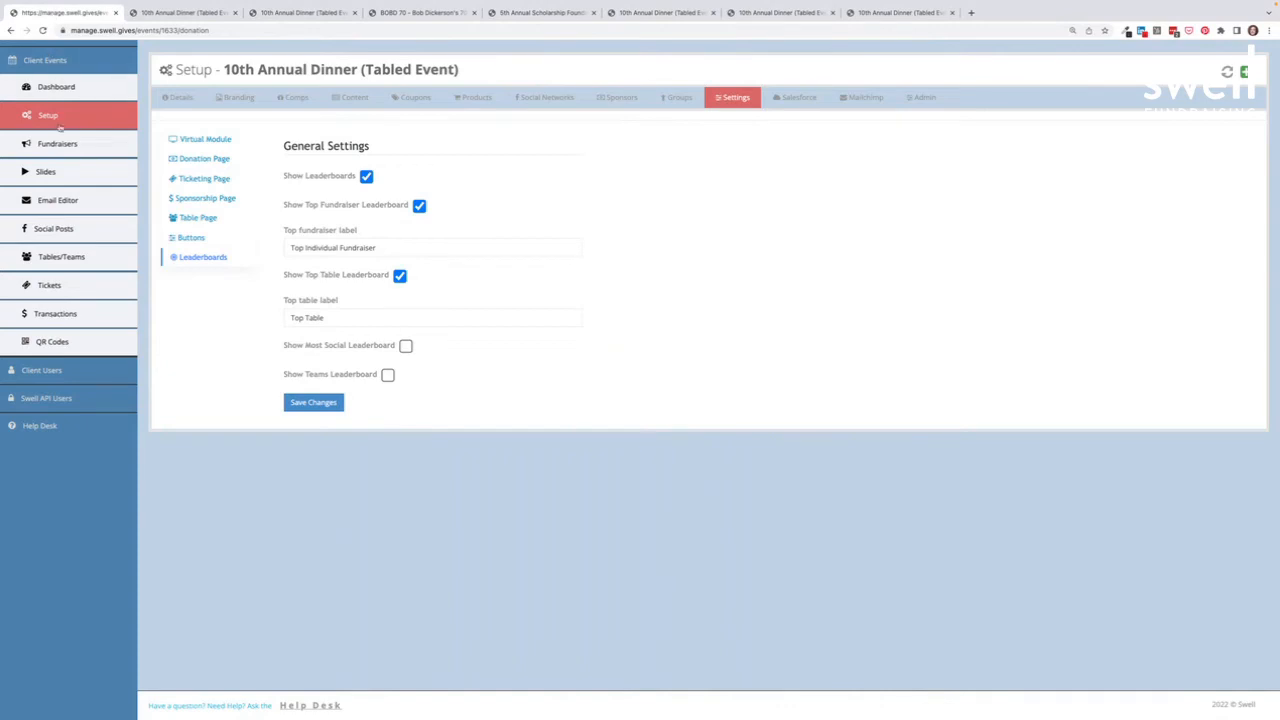
click(62, 201)
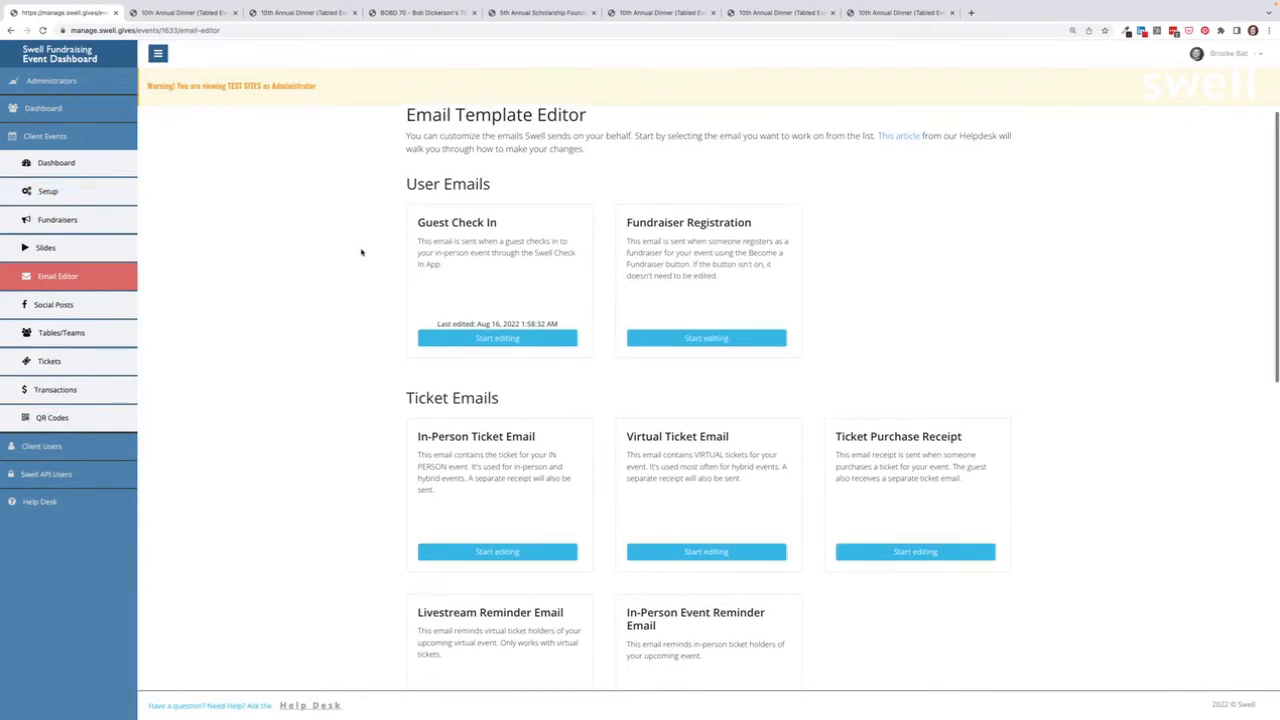
scroll(362, 252, down, 1)
scroll(362, 252, down, 3)
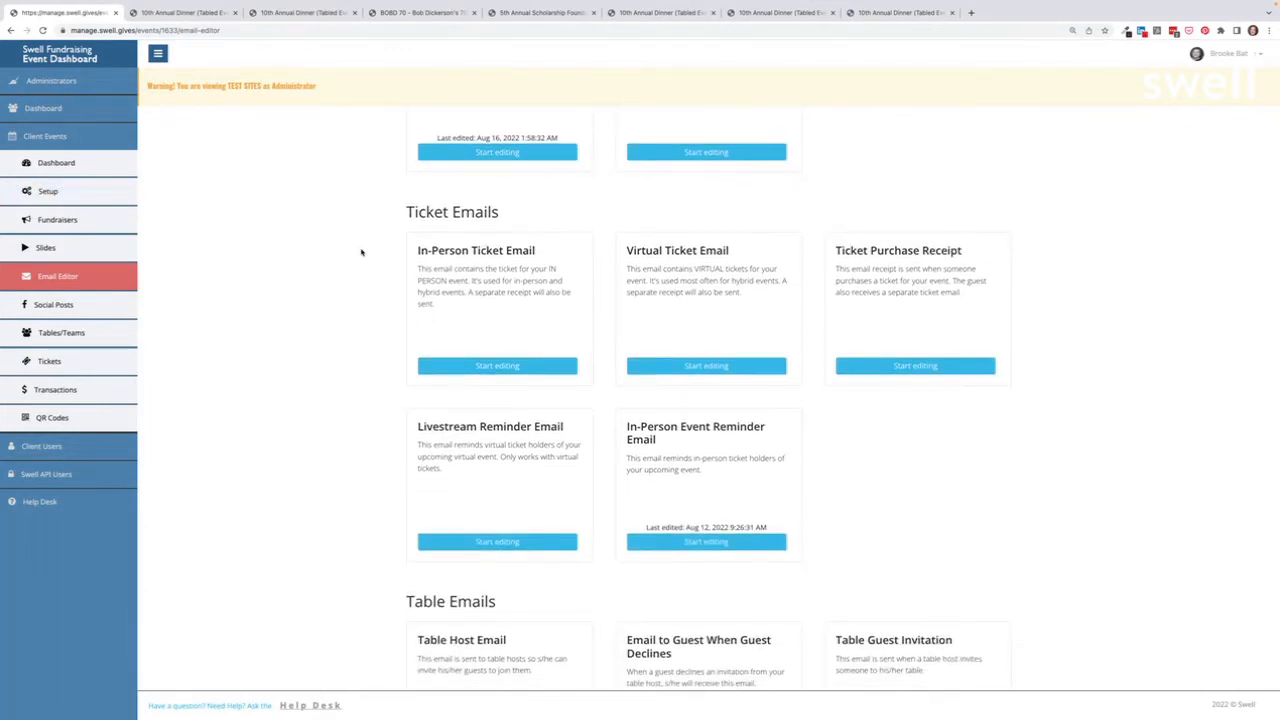
scroll(362, 252, down, 1)
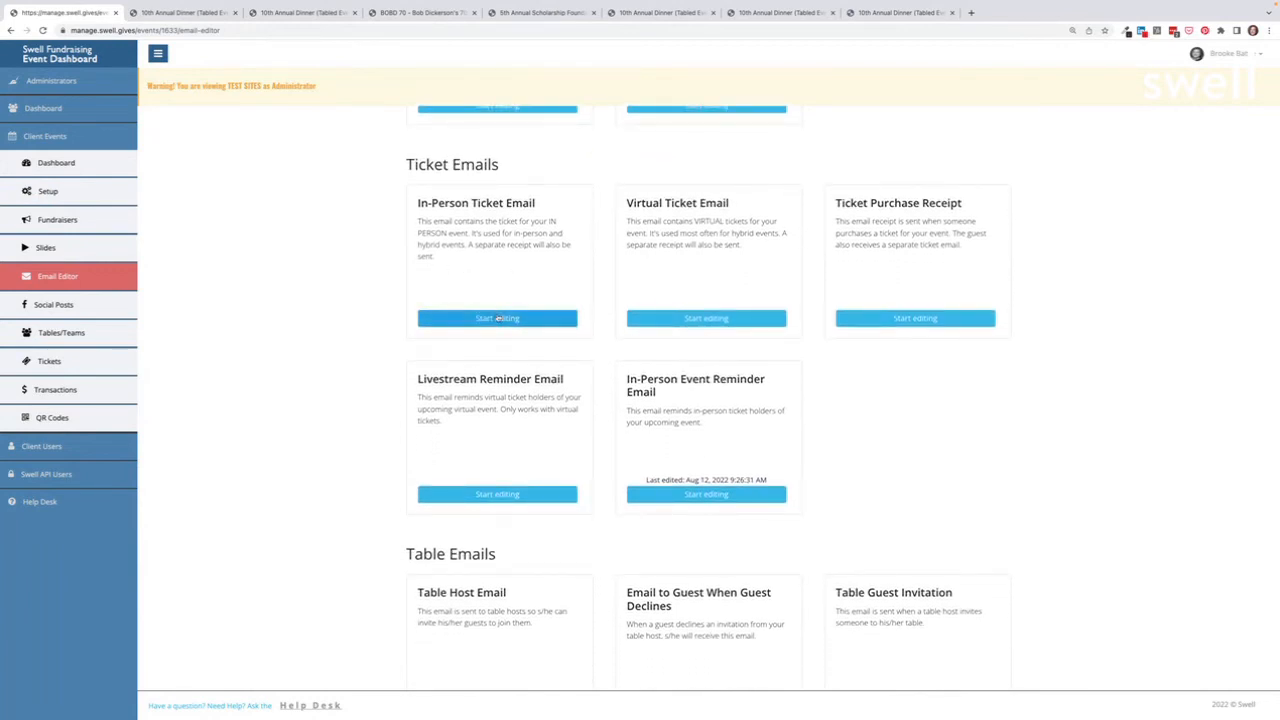
click(497, 318)
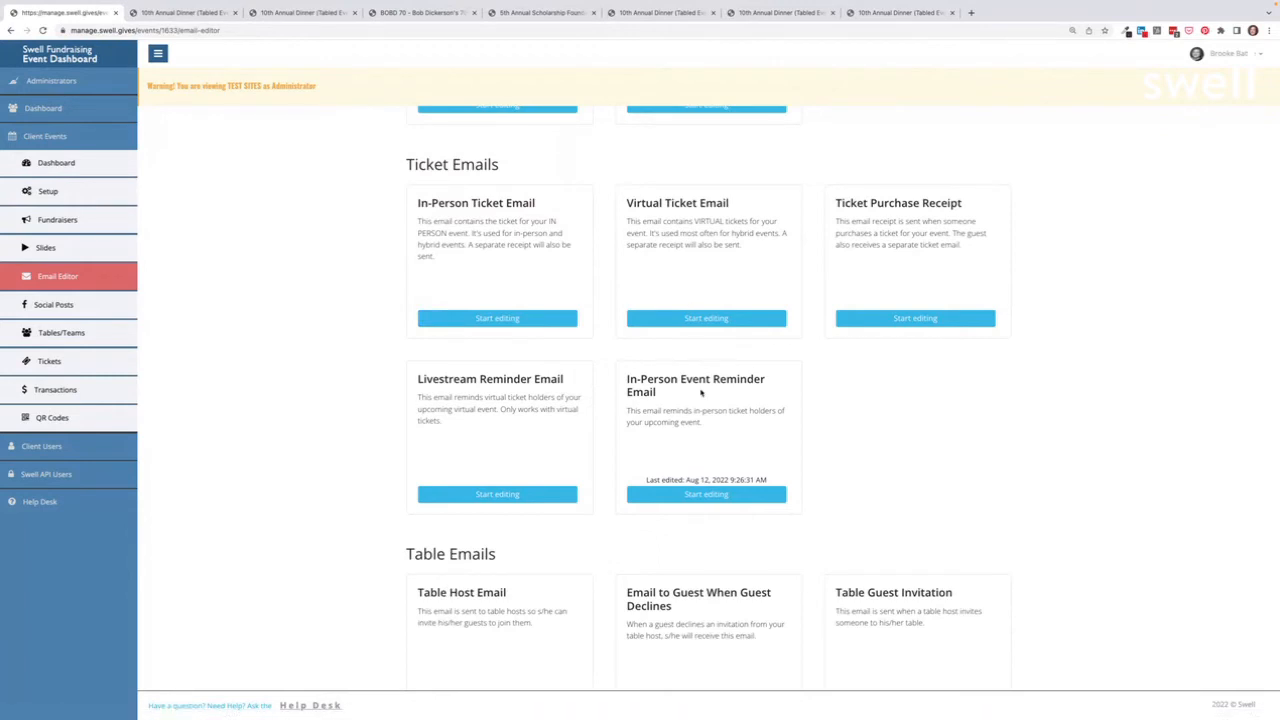
scroll(701, 393, down, 1)
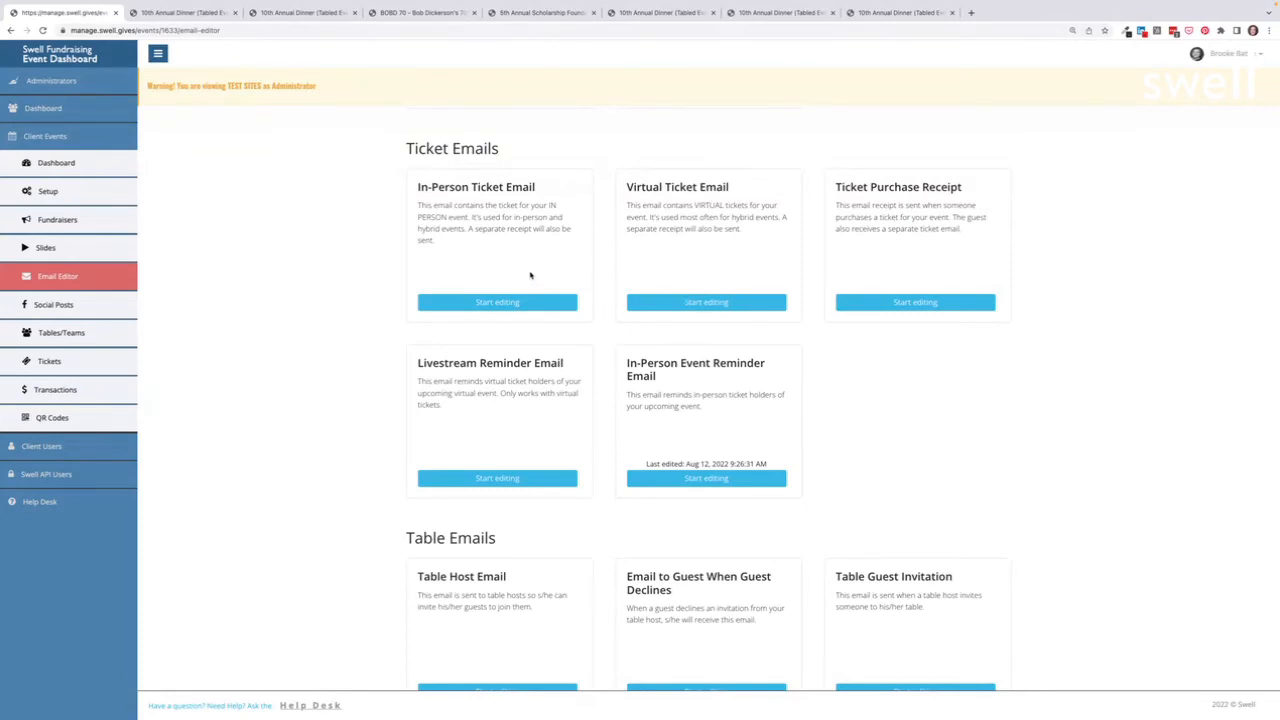
scroll(530, 276, down, 3)
scroll(530, 360, down, 4)
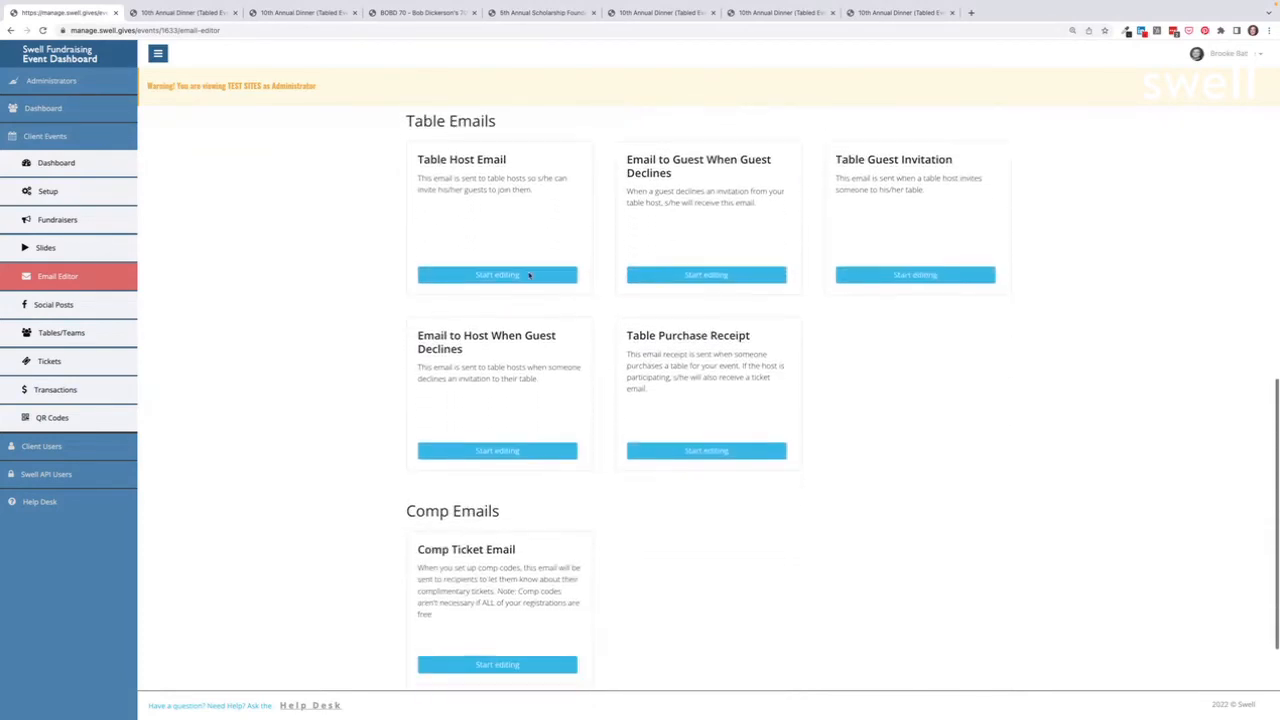
scroll(488, 362, down, 3)
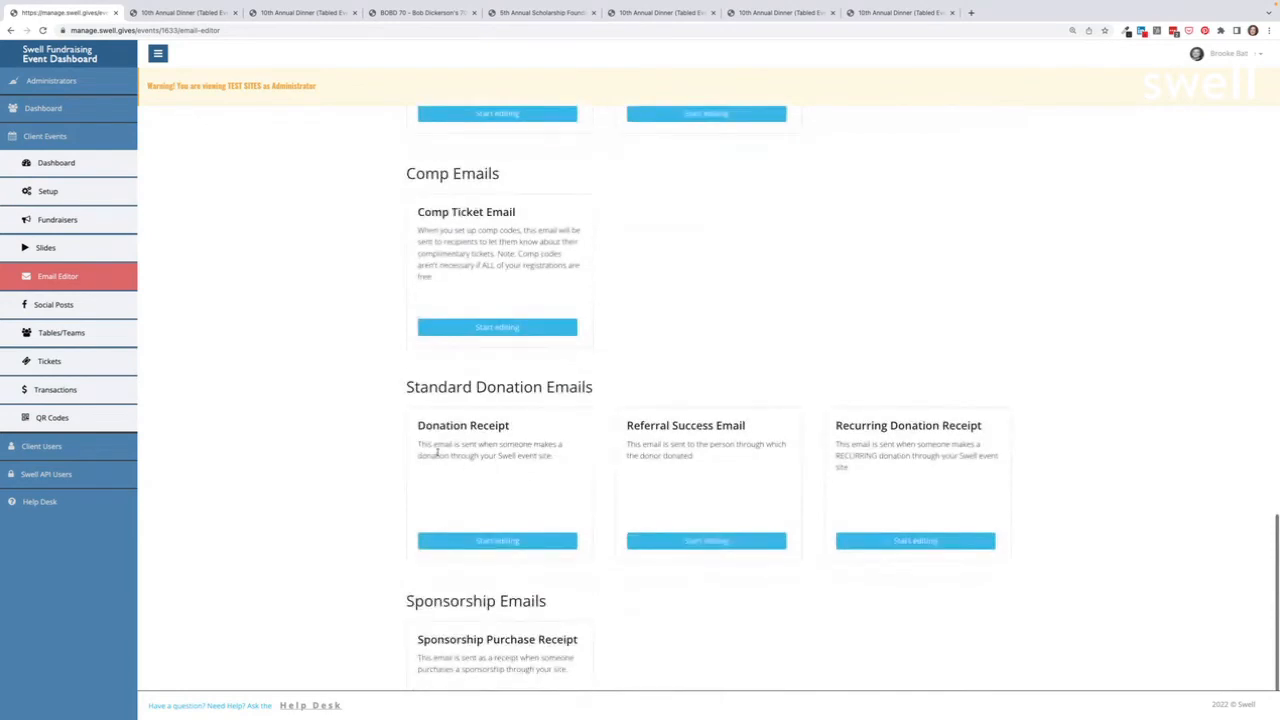
scroll(524, 400, down, 1)
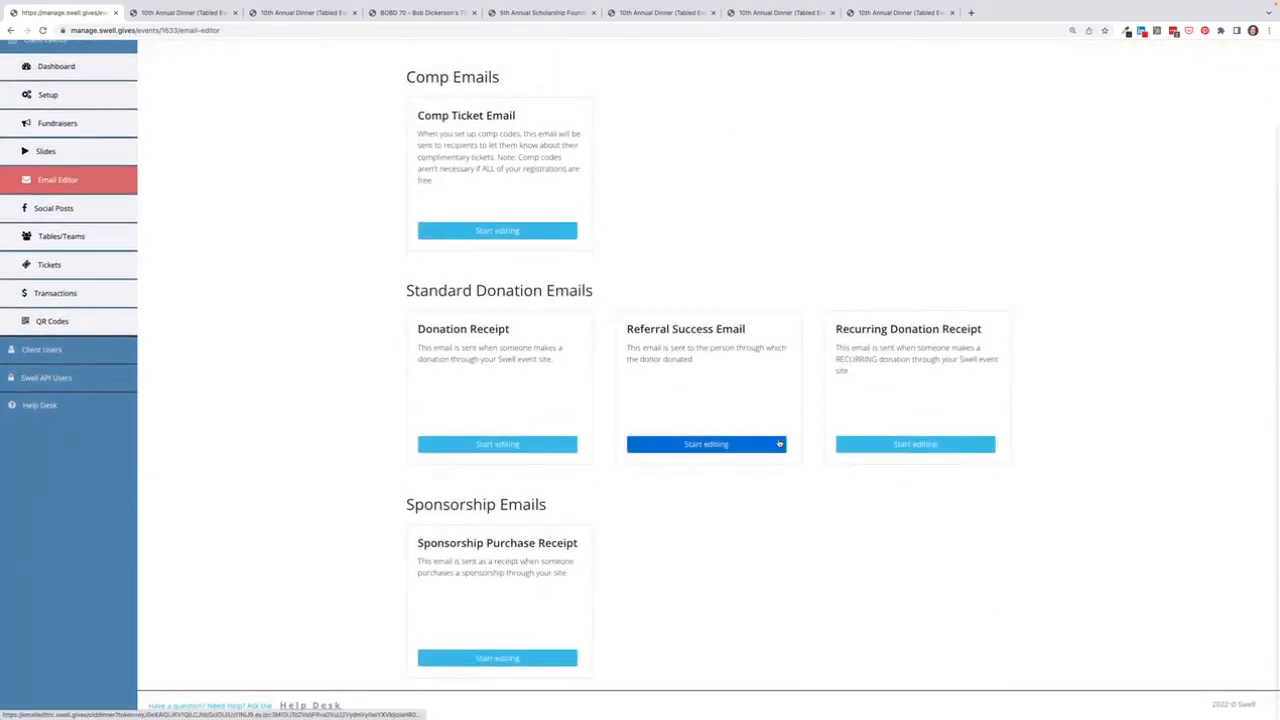
scroll(591, 480, up, 3)
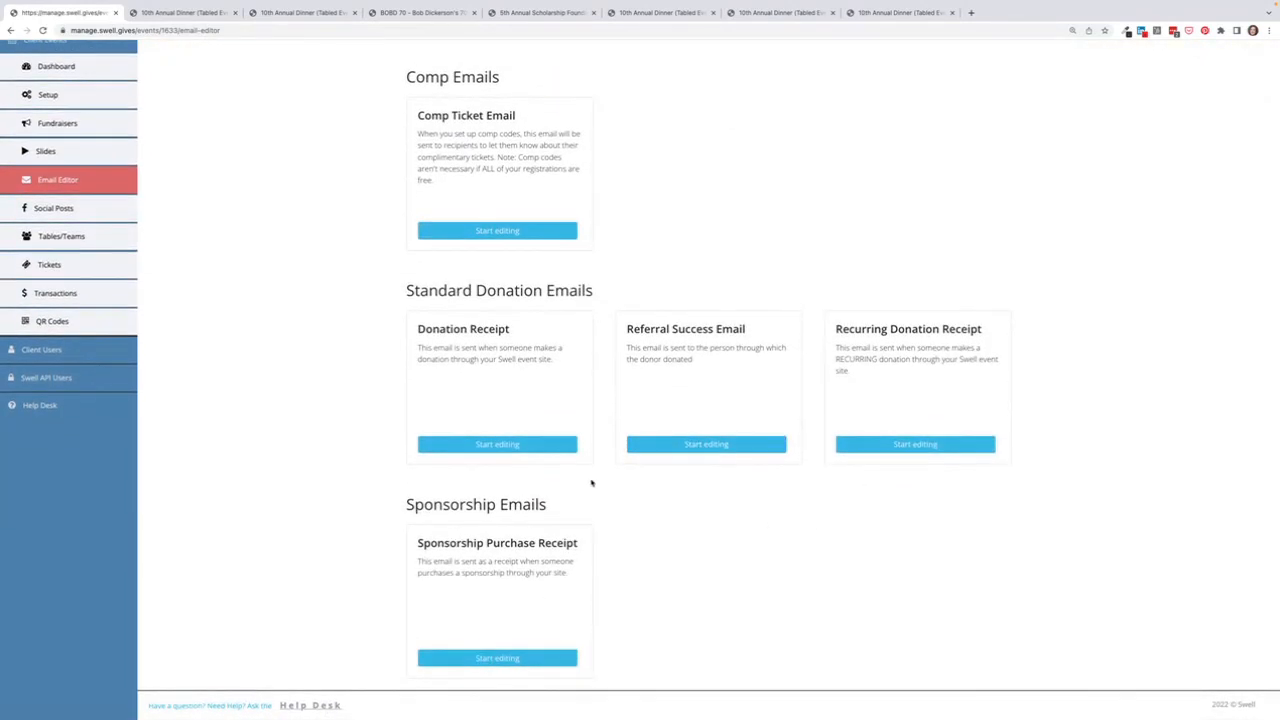
scroll(591, 481, up, 15)
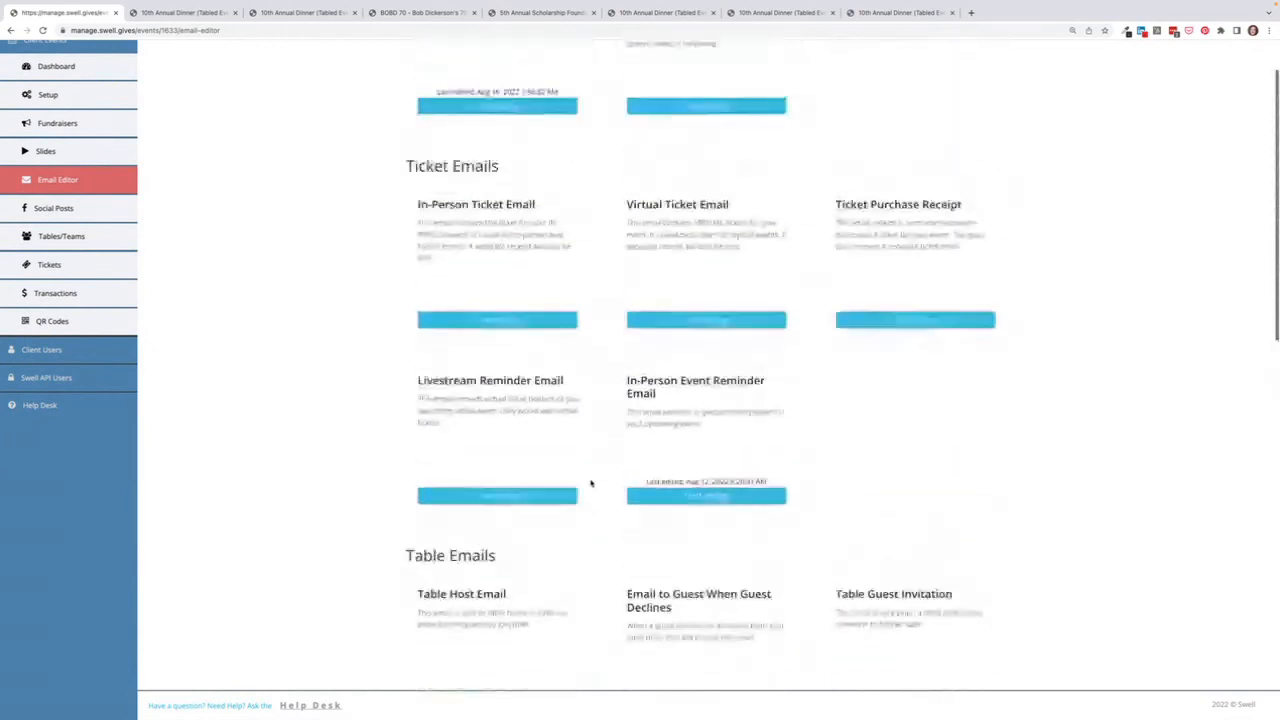
scroll(591, 483, down, 1)
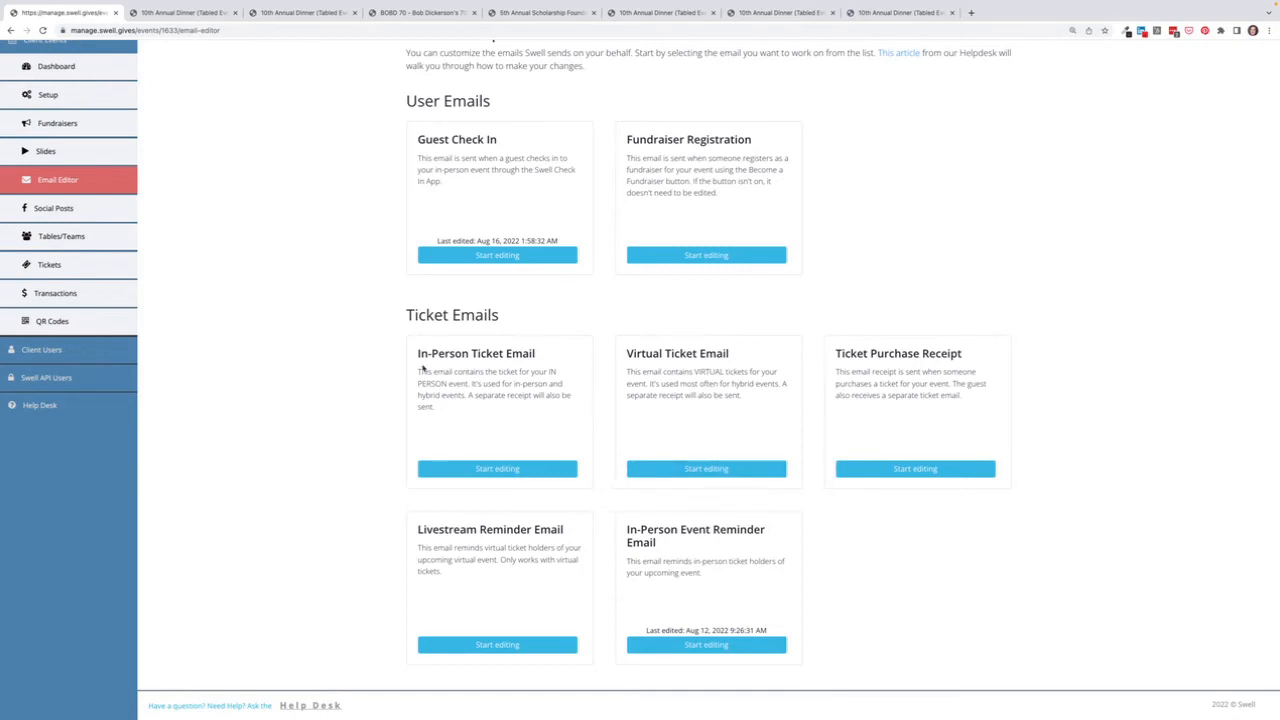
scroll(265, 342, up, 2)
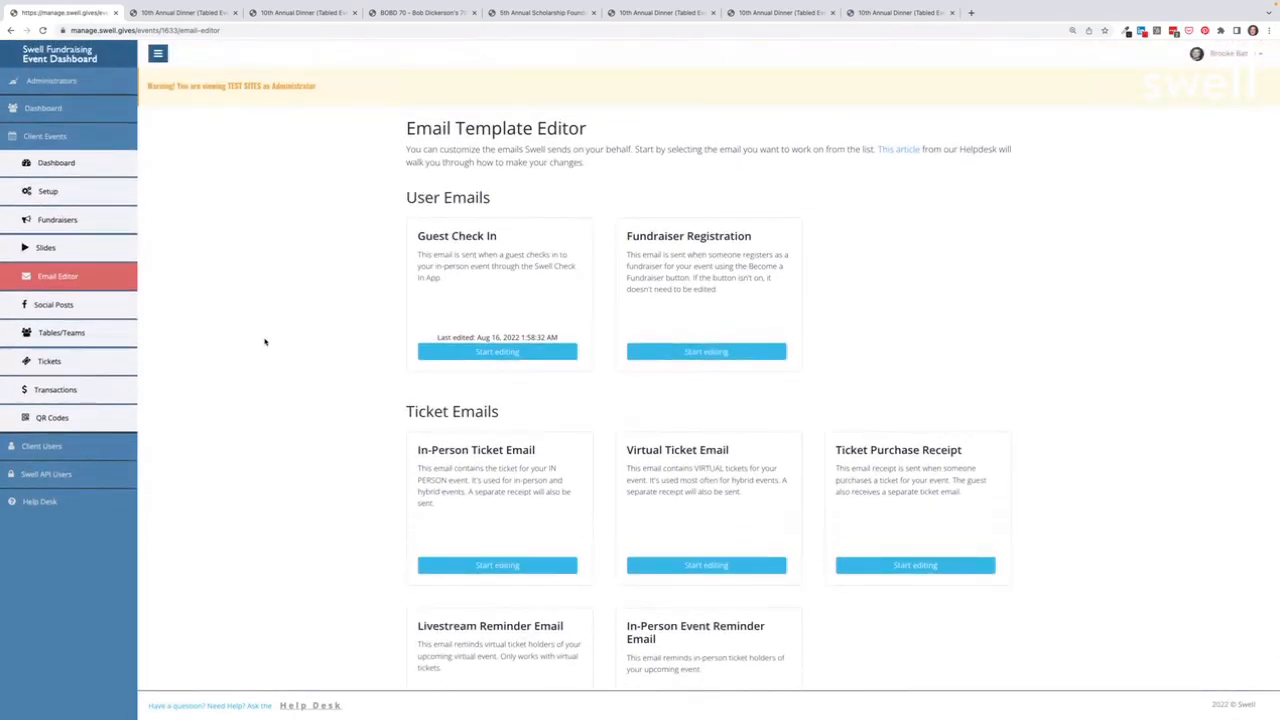
Step: Make all the event's QR codes red with rounded dots, then show the leaderboard's total raised
click(50, 420)
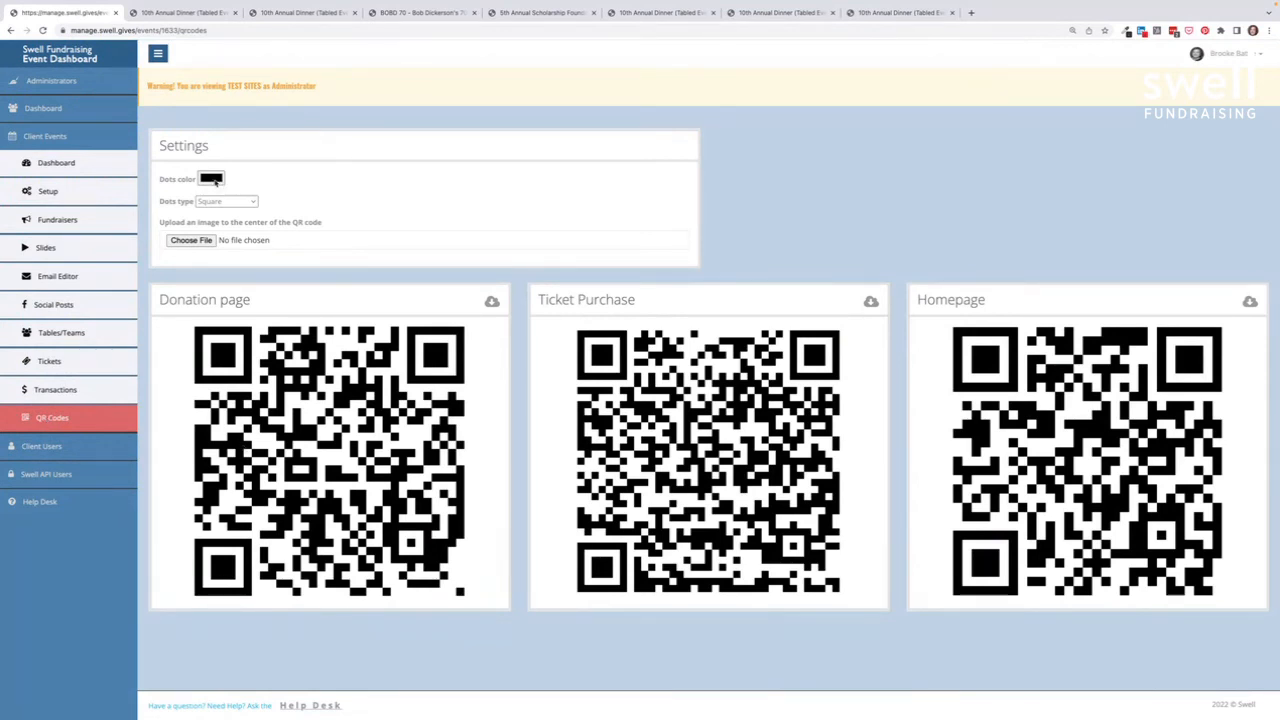
click(213, 181)
click(277, 206)
click(374, 210)
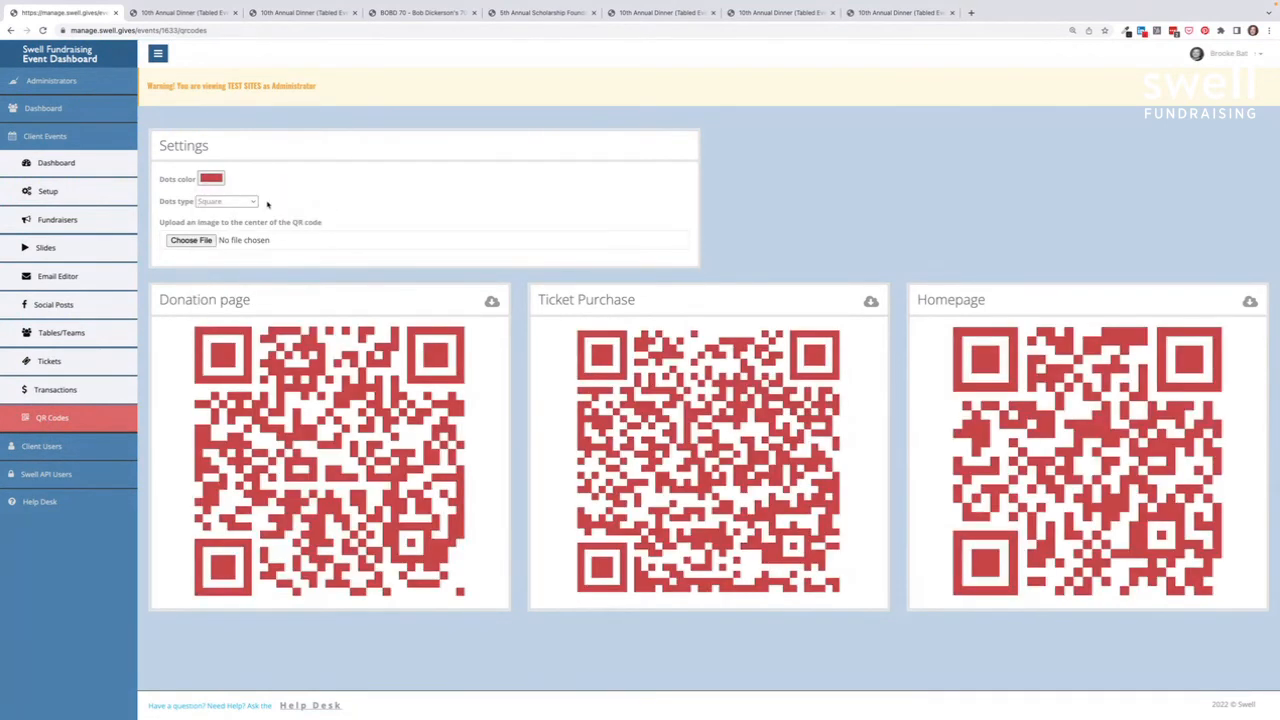
click(245, 202)
click(233, 224)
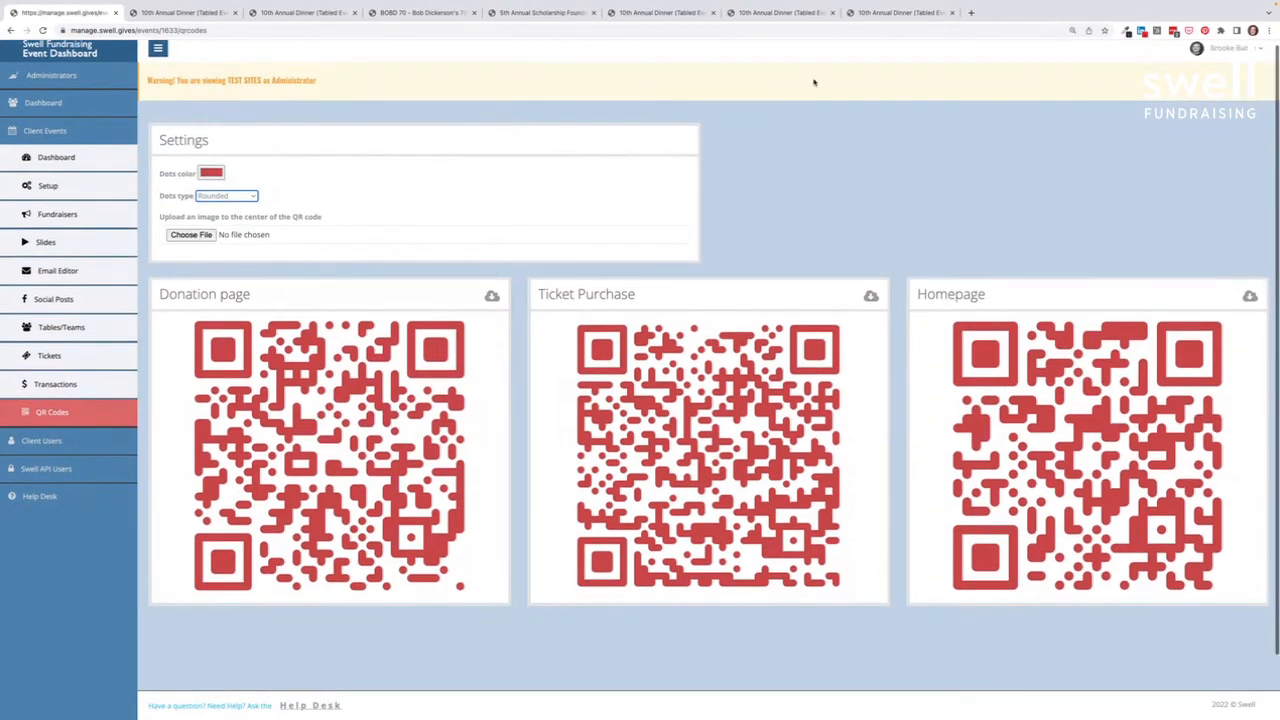
click(905, 12)
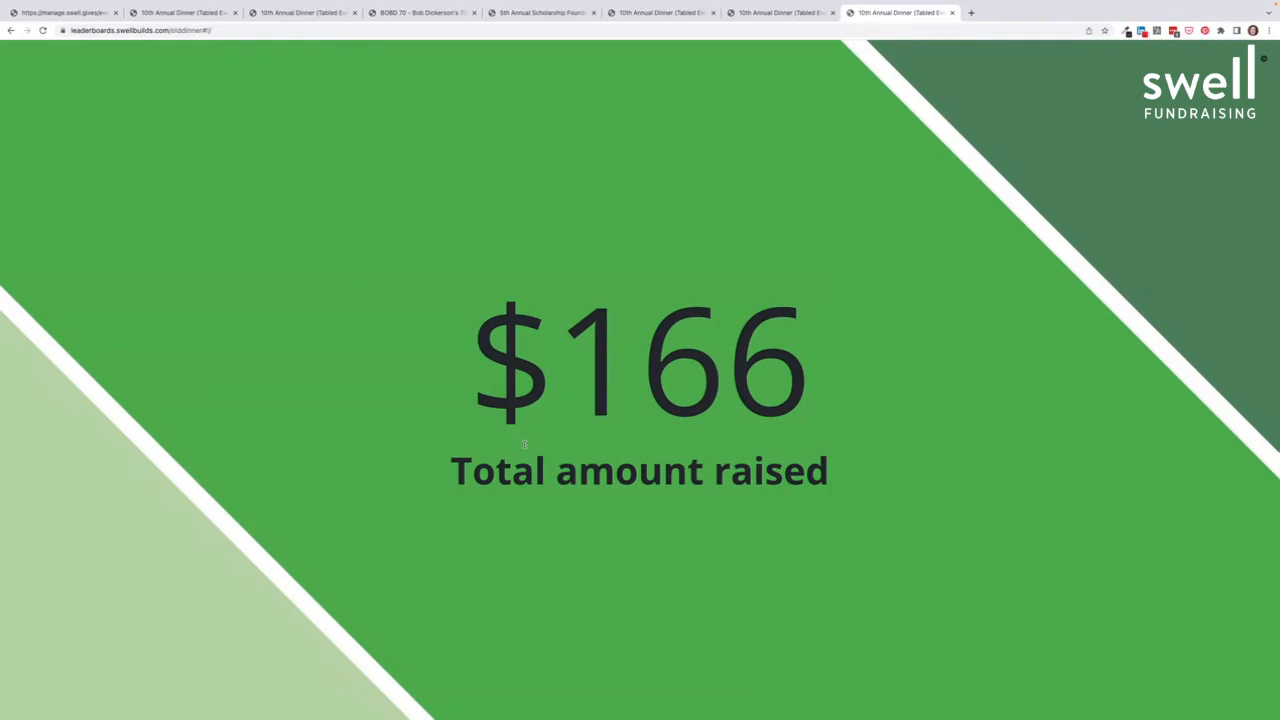
Step: Go back to the admin dashboard and list the 10th Annual Dinner's transactions
click(62, 12)
click(64, 388)
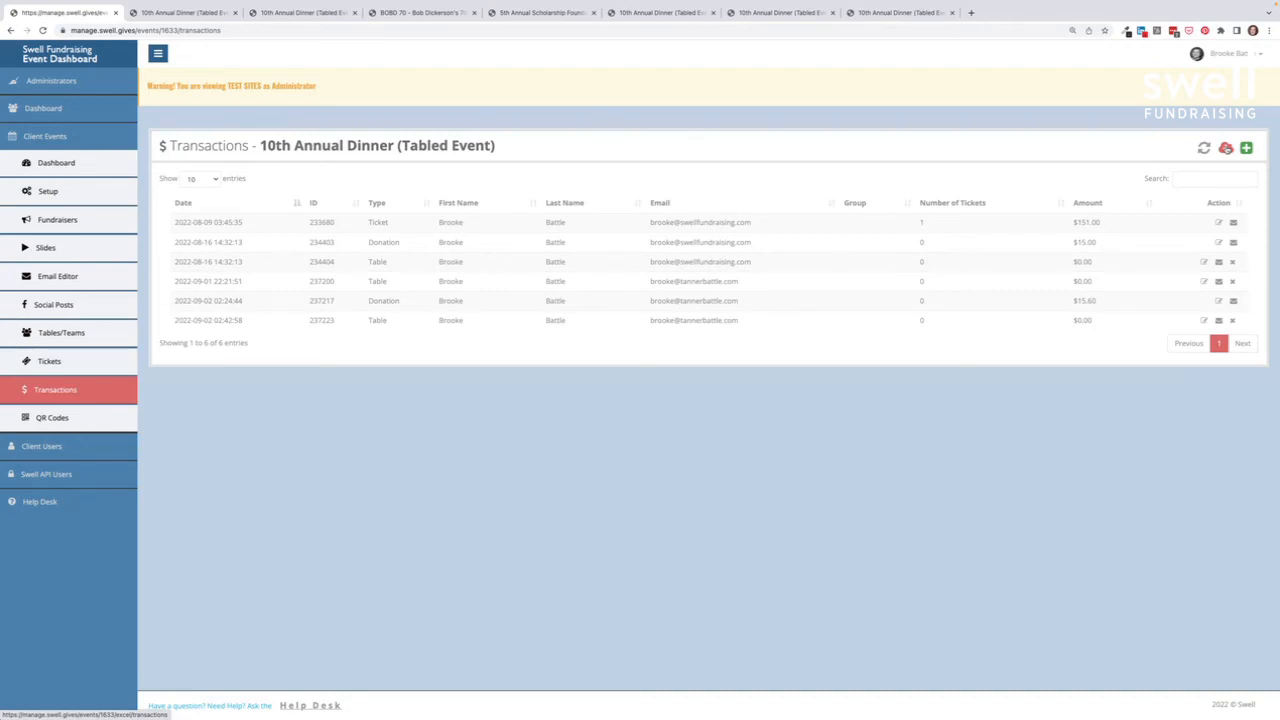
Step: Scroll through the dinner's transactions: a $151.00 ticket, $15.00 and $15.60 donations, three $0.00 tables
scroll(1226, 148, down, 1)
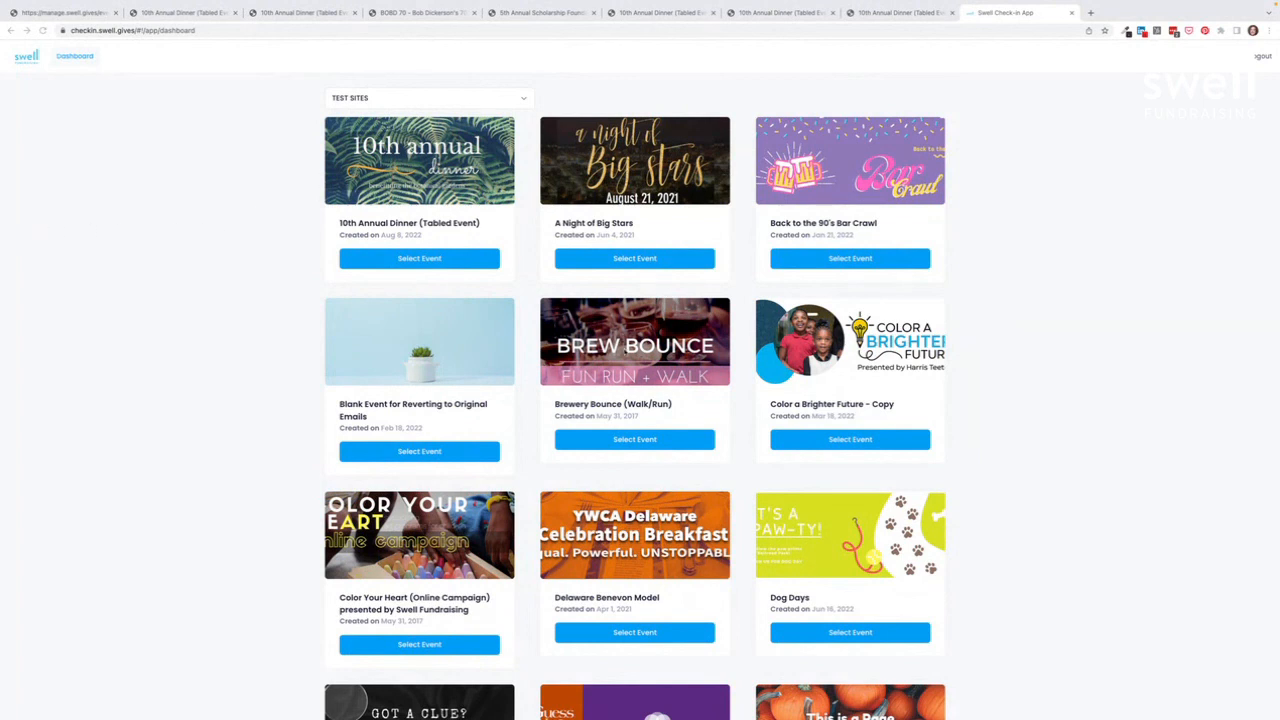
Step: Open the 10th Annual Dinner's guest tickets and cancel checking in the first guest
click(414, 262)
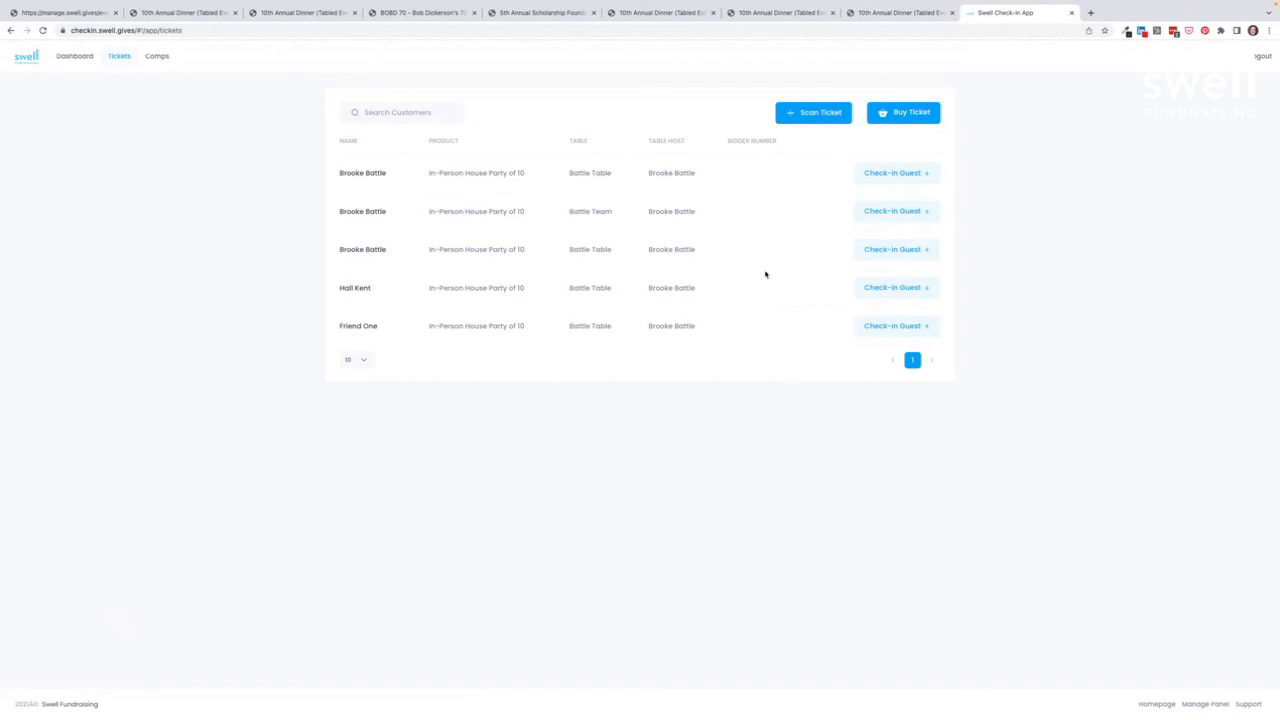
click(893, 175)
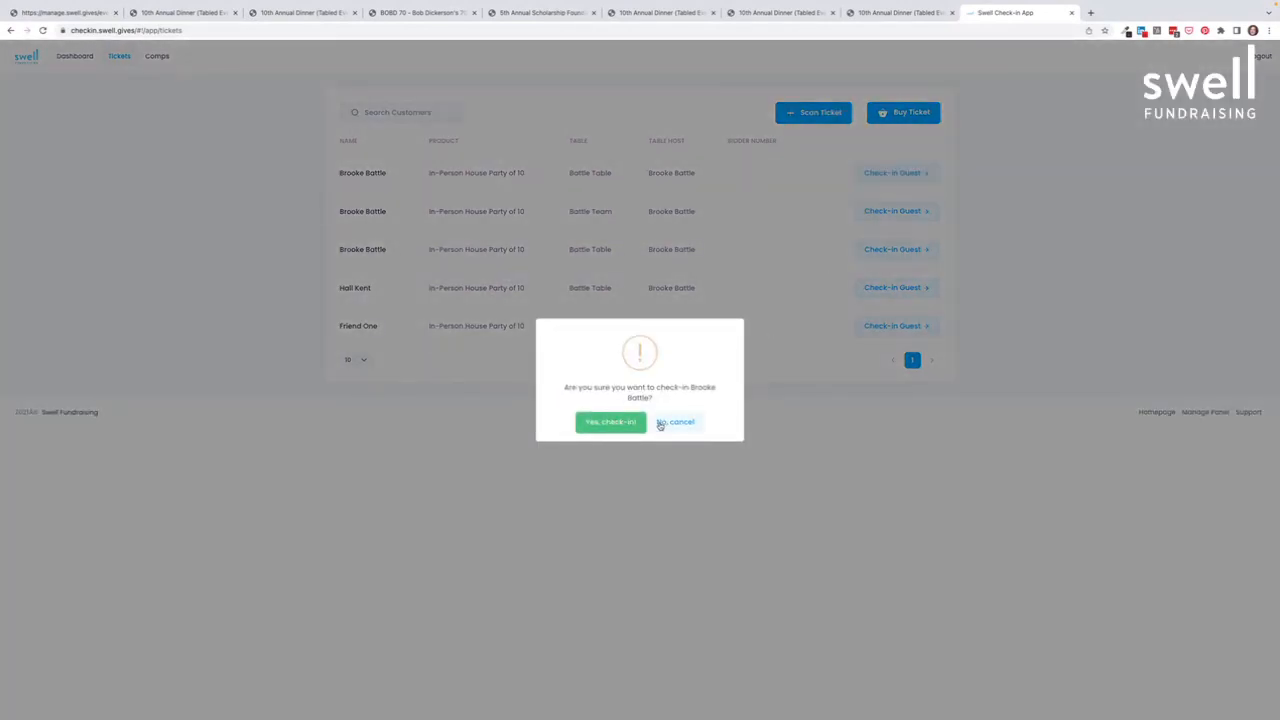
click(660, 423)
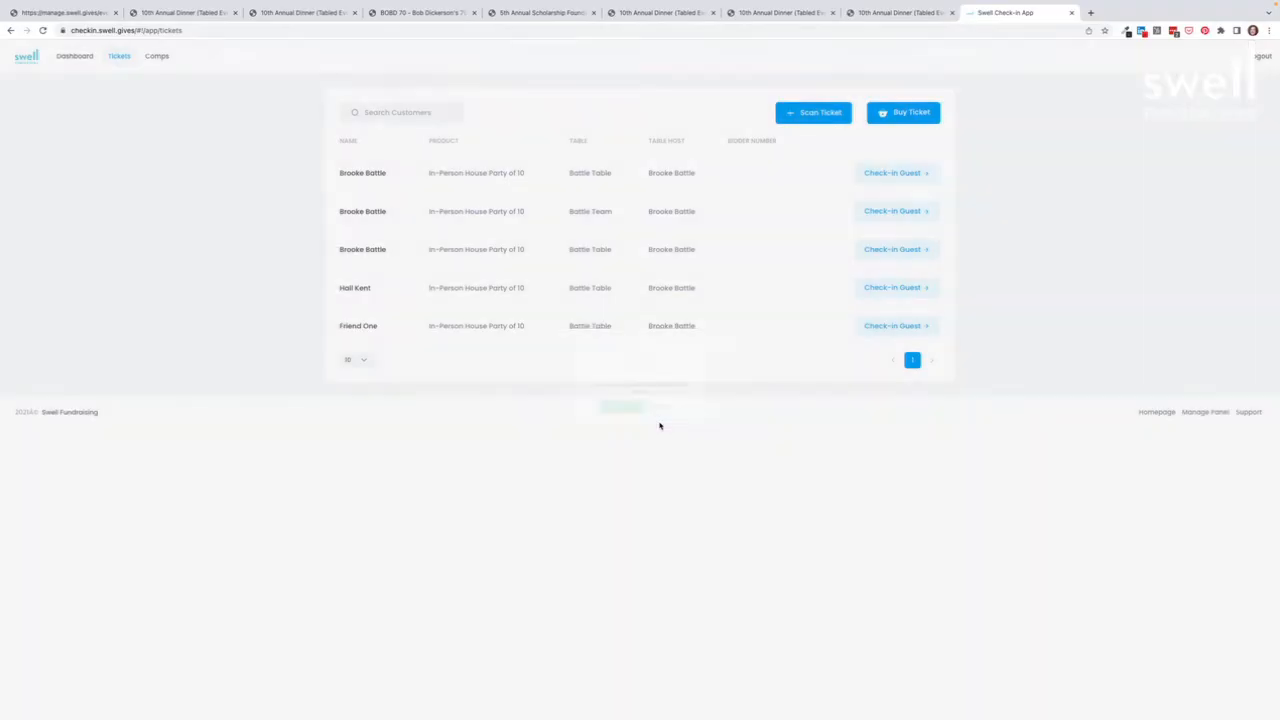
click(389, 112)
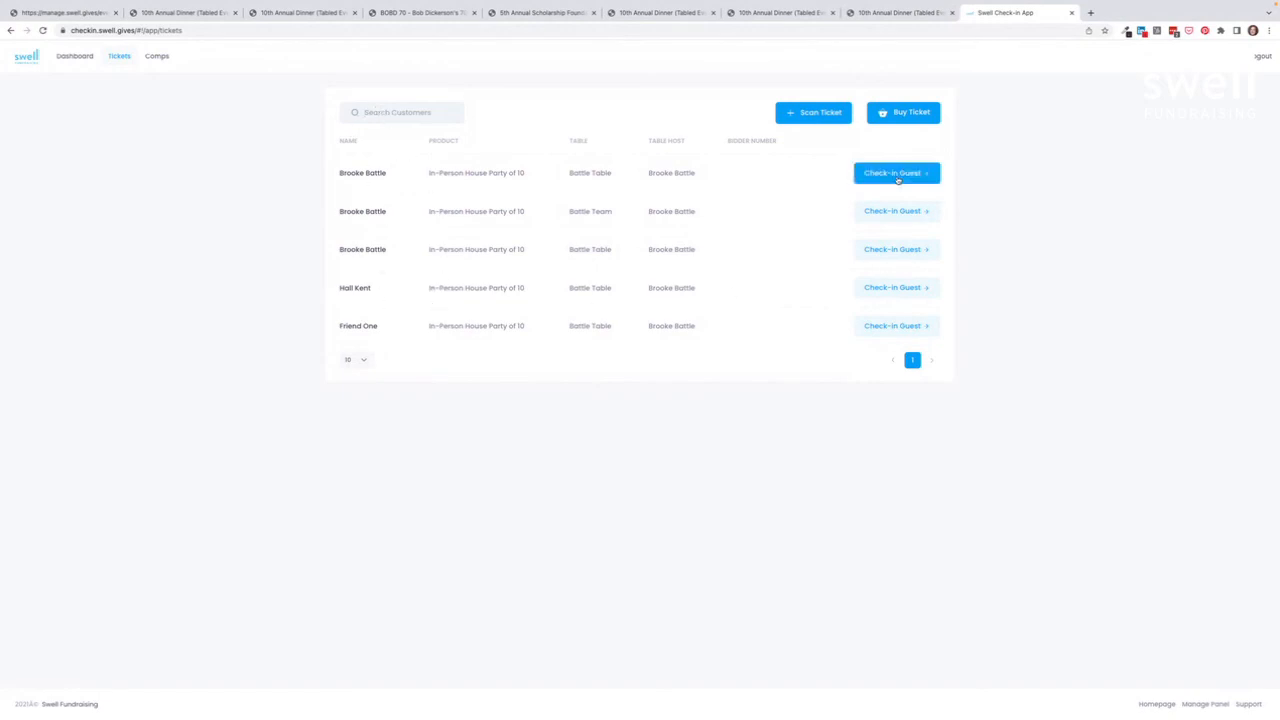
Step: Preview the Gala's Sponsorships/Tables and Purchase Tickets pages, then return to the dinner's transactions
click(57, 13)
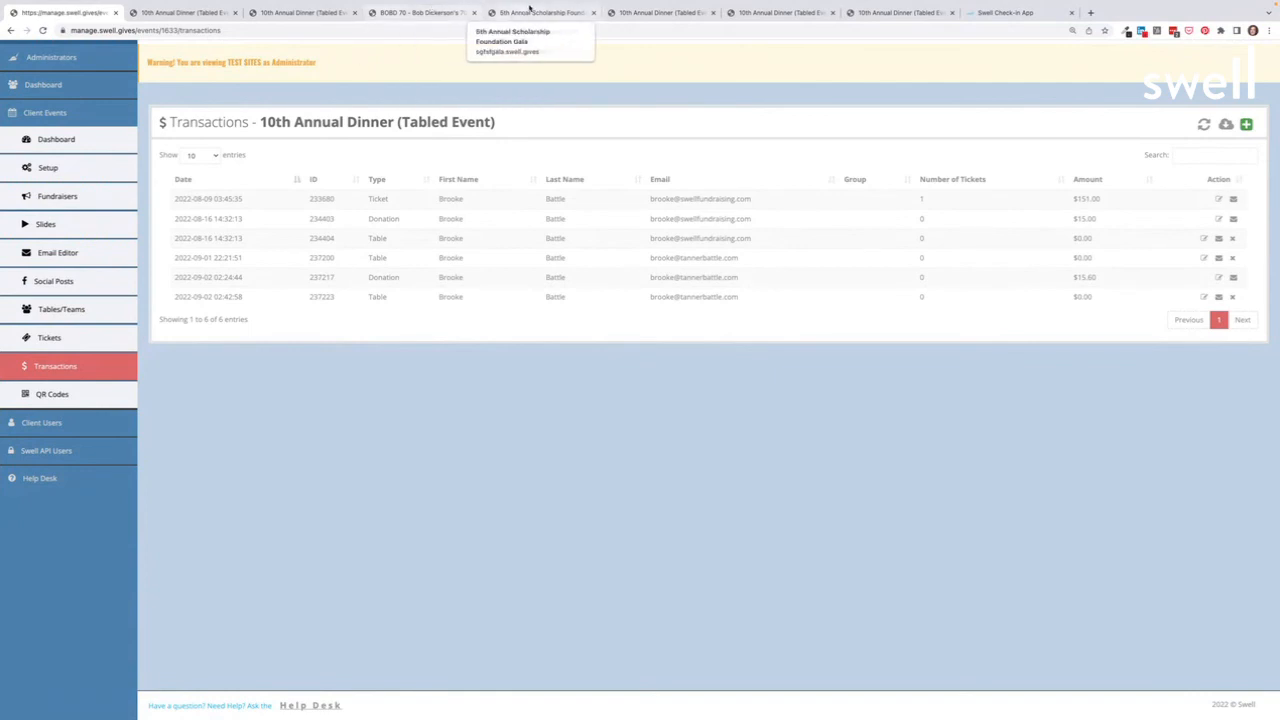
click(516, 12)
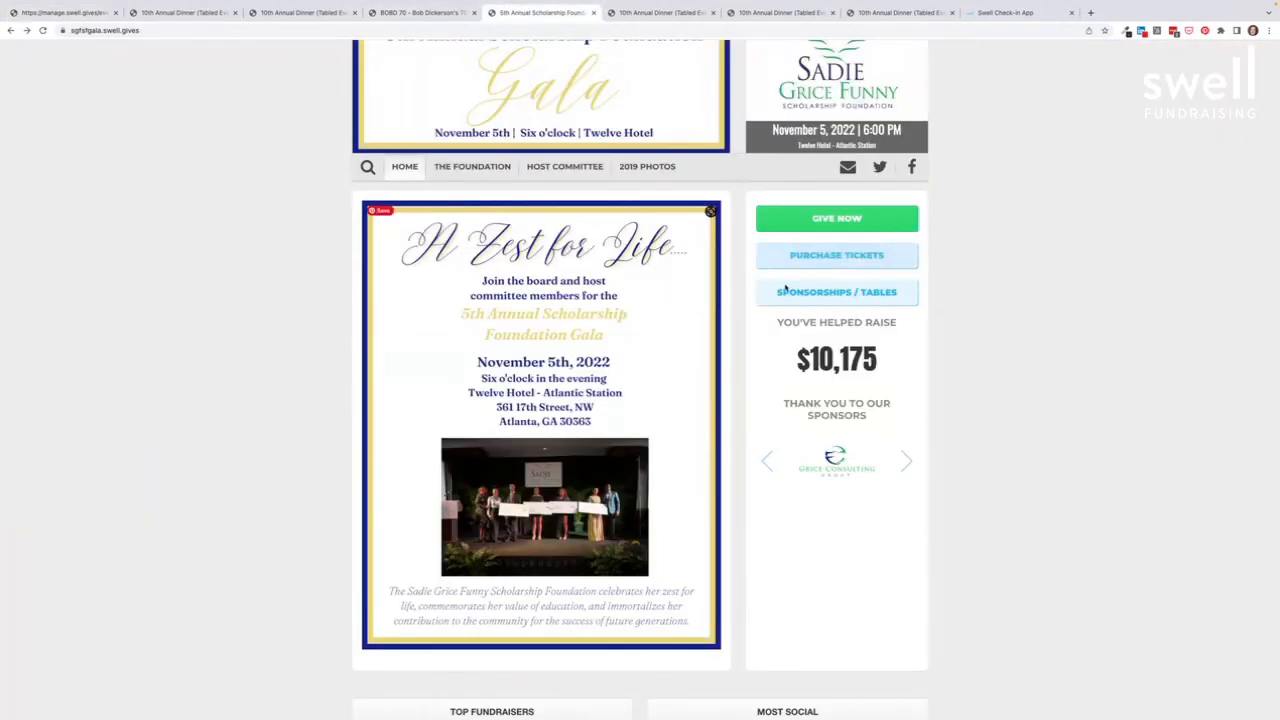
click(836, 293)
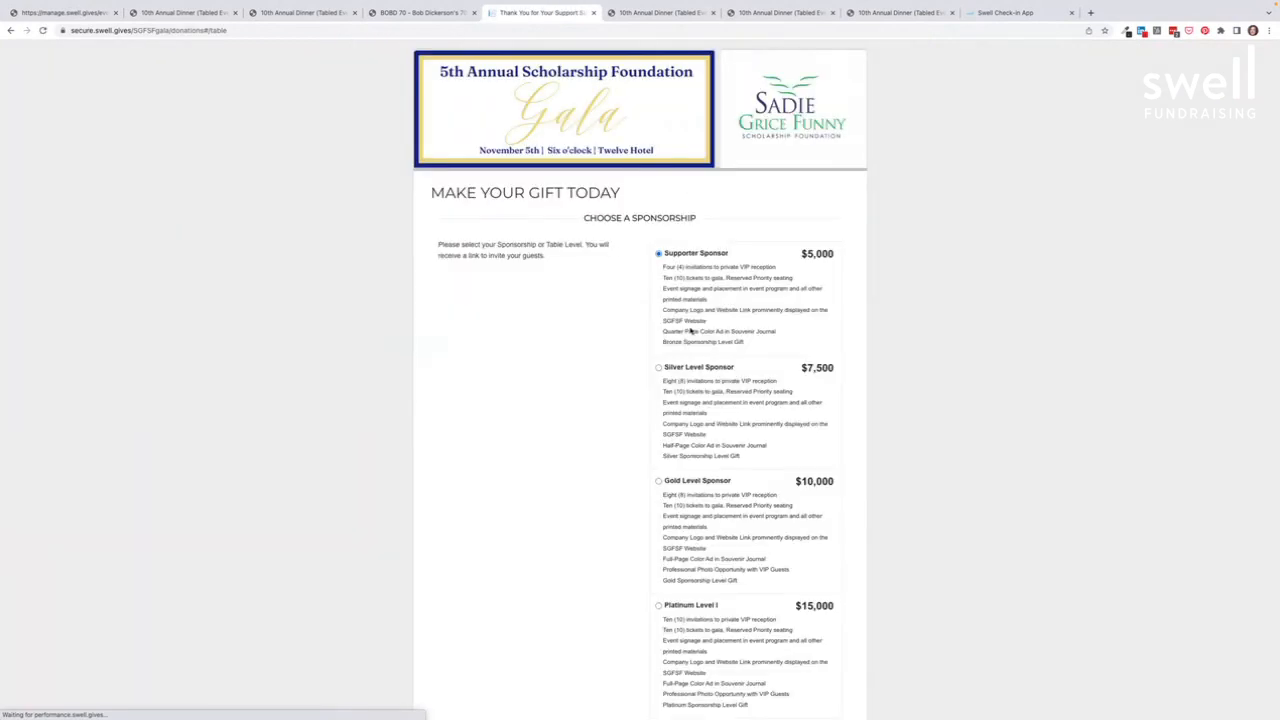
click(9, 31)
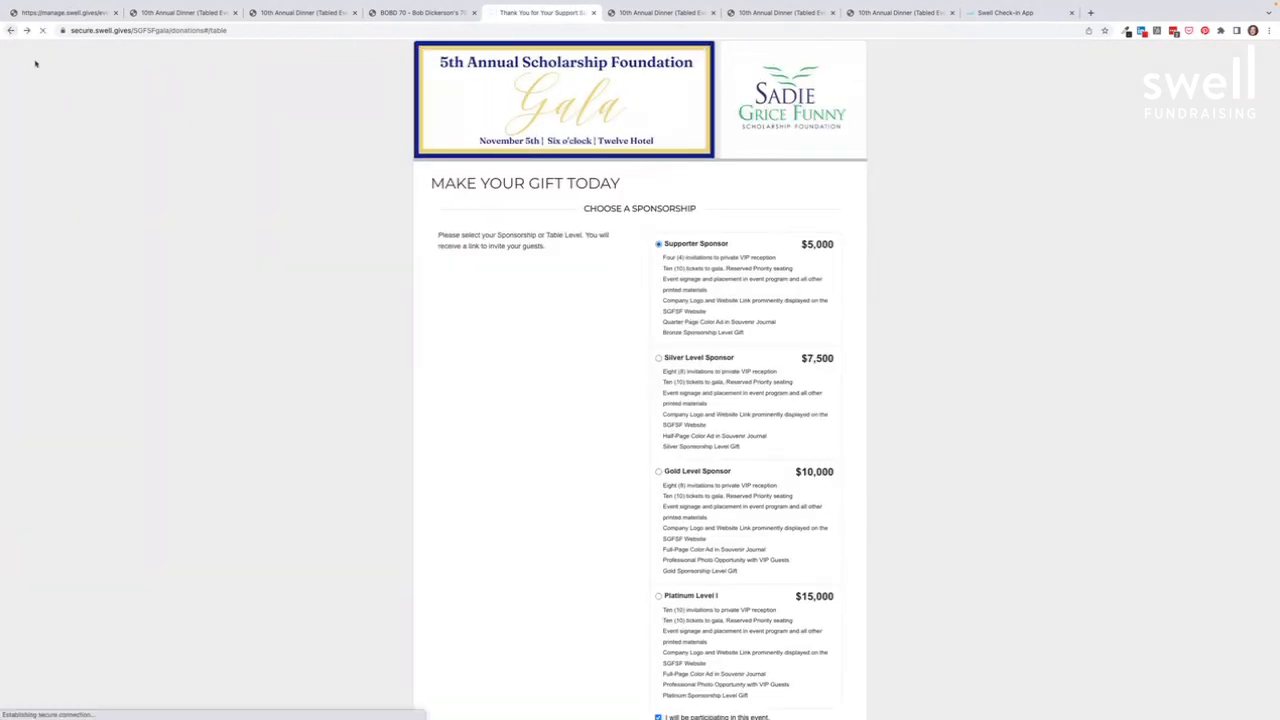
click(802, 262)
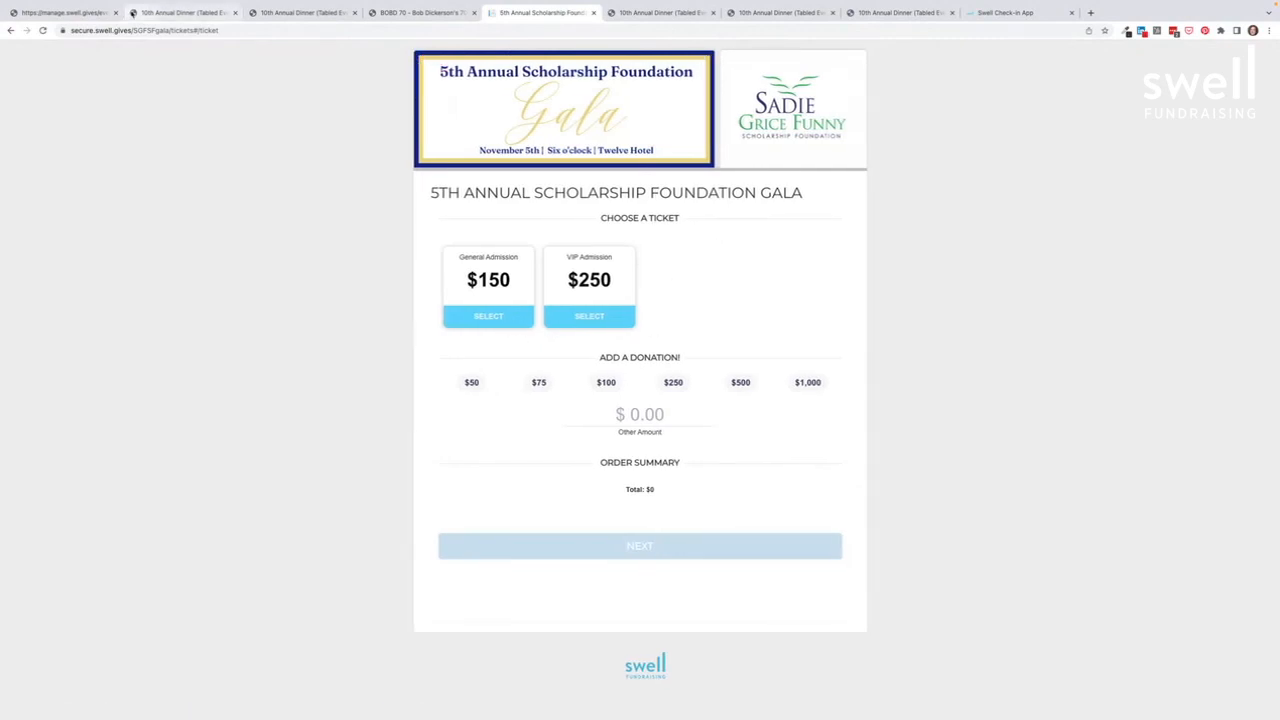
click(62, 12)
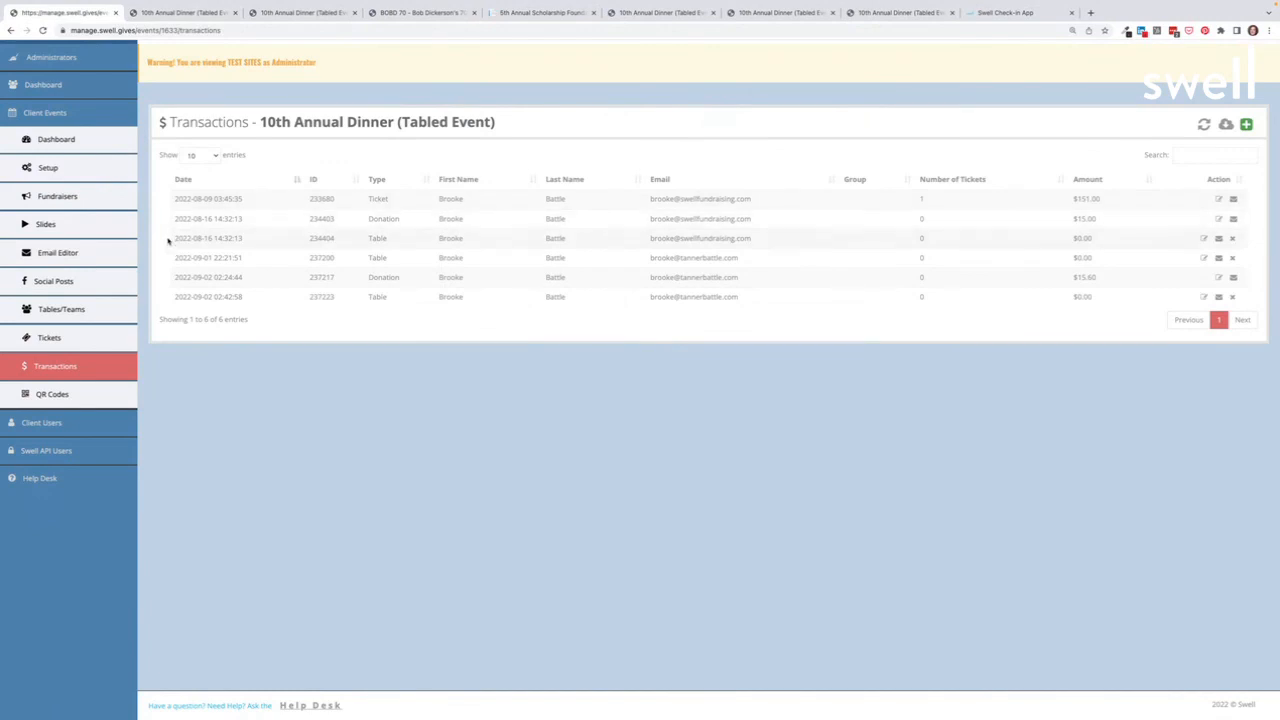
Step: Open the event's Tickets list in the sidebar, then return to the check-in app's guest list
click(114, 340)
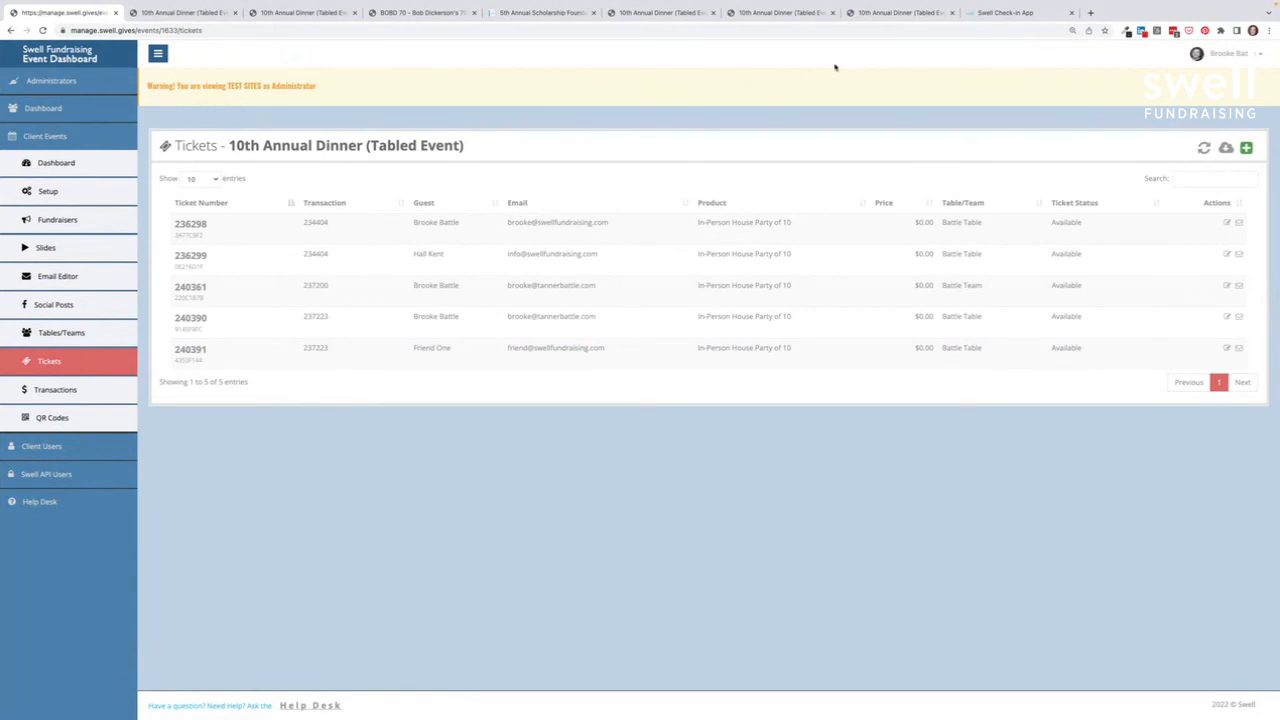
click(994, 13)
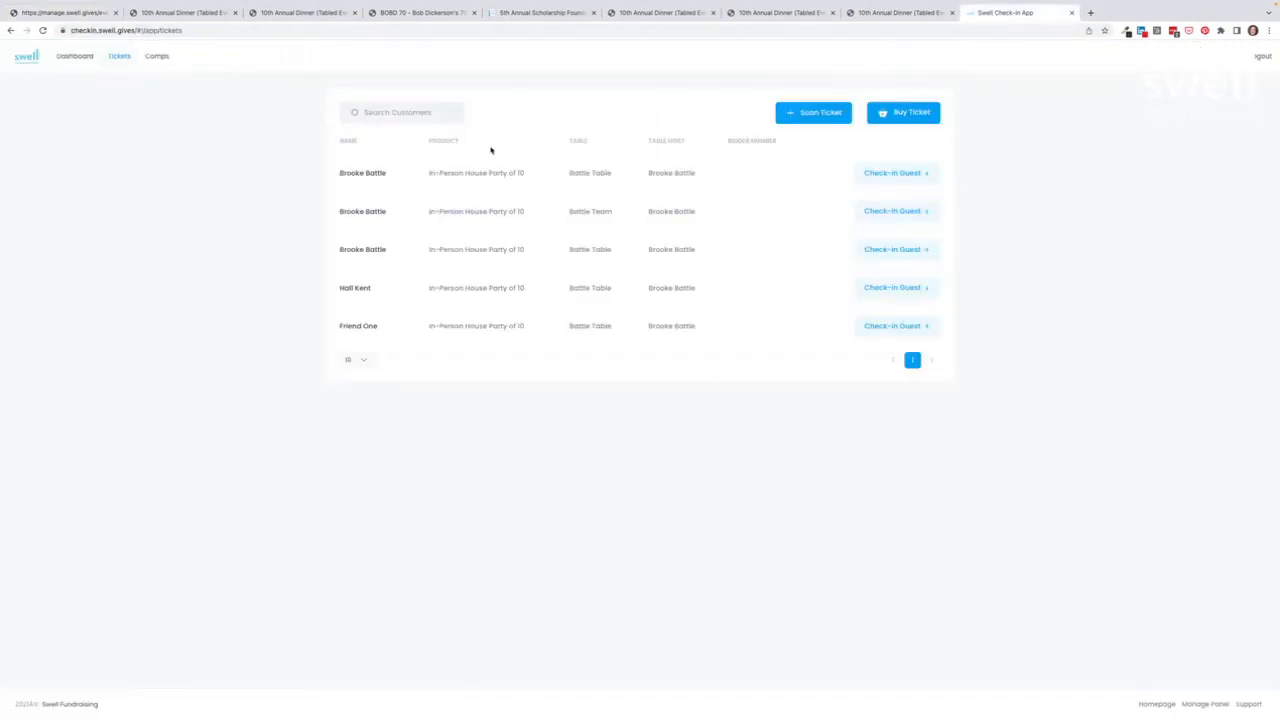